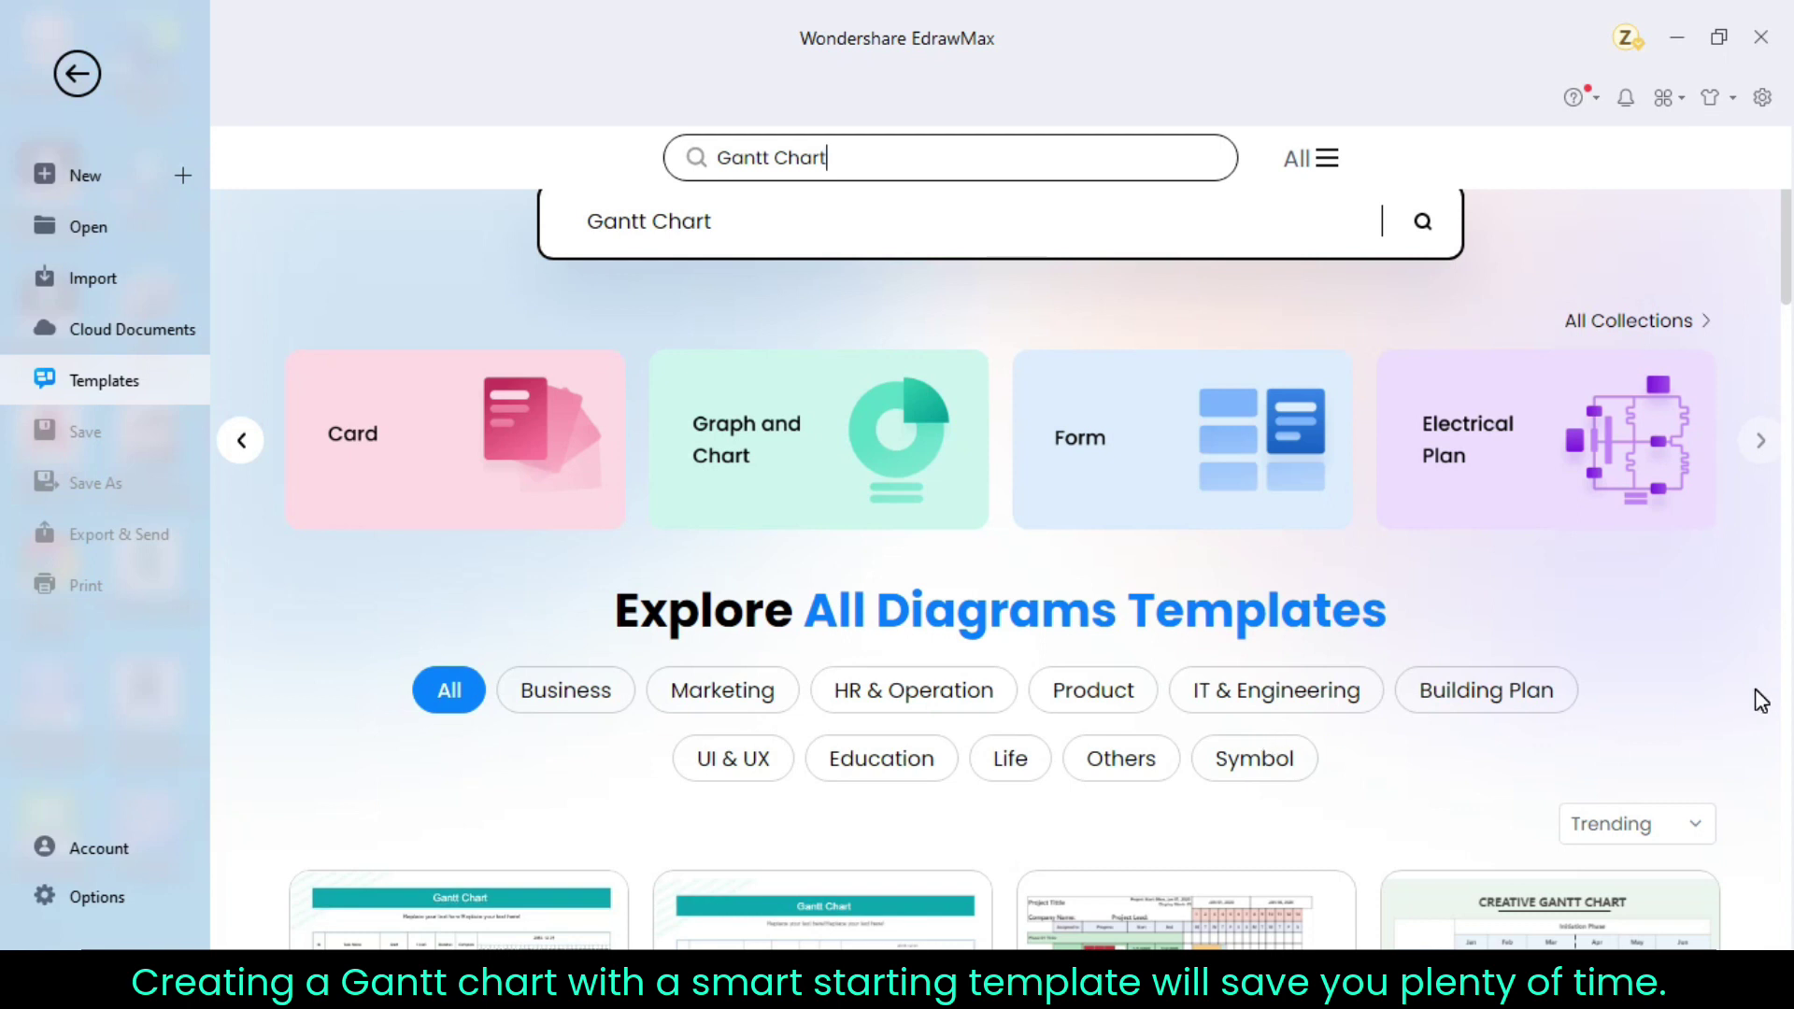
# - Open the Gantt Chart of Construction Schedule template from Business > Project Management > Gantt Charts
pyautogui.scroll(-7, 1761, 700)
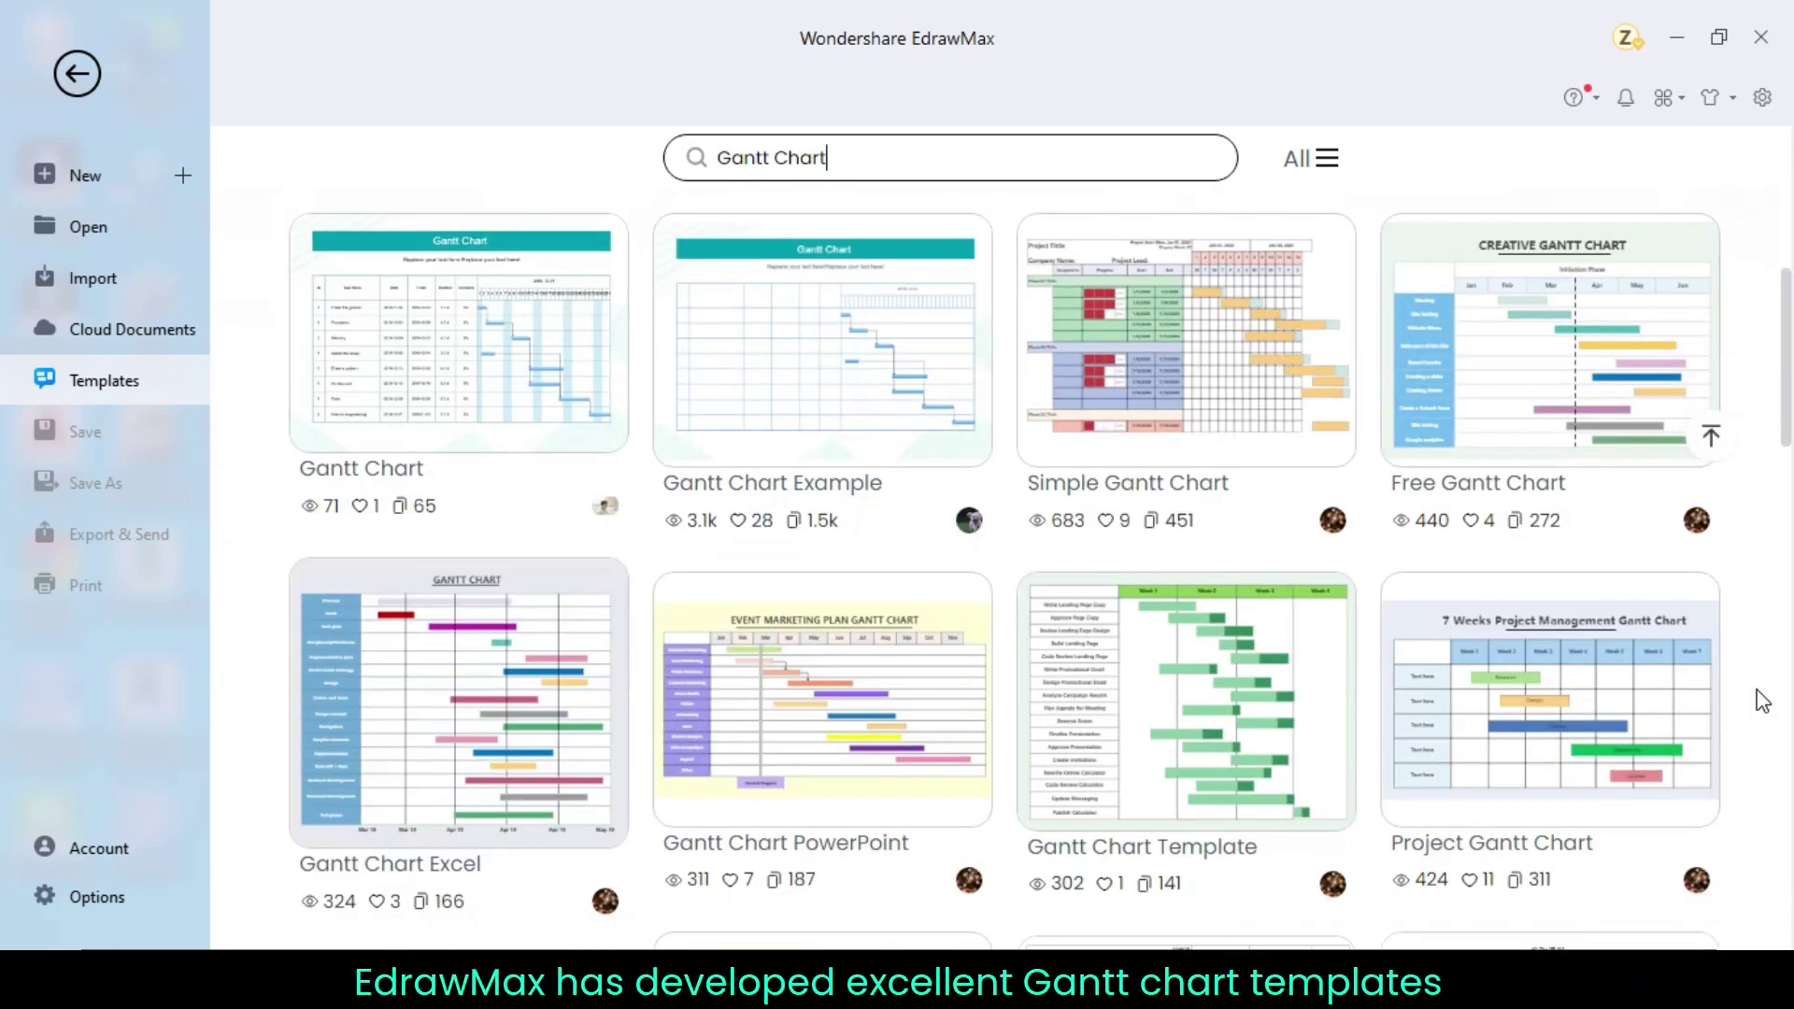
pyautogui.scroll(-7, 1761, 700)
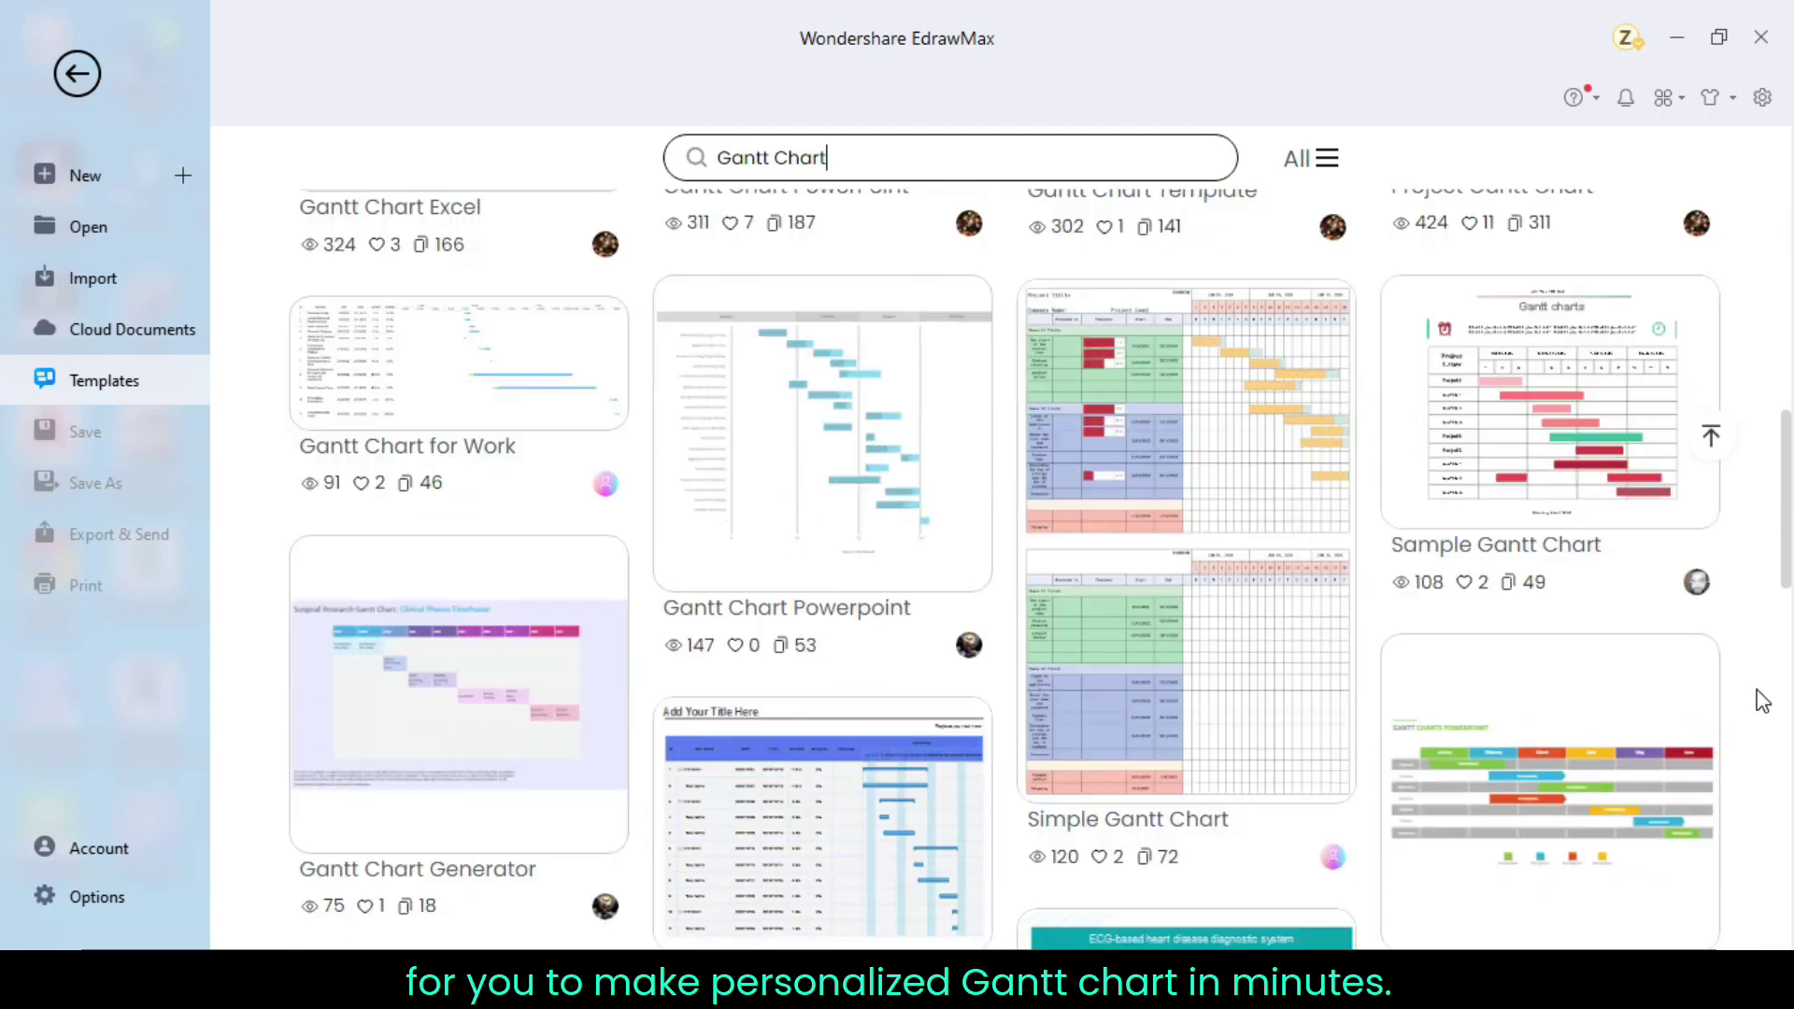
pyautogui.scroll(-8, 1761, 701)
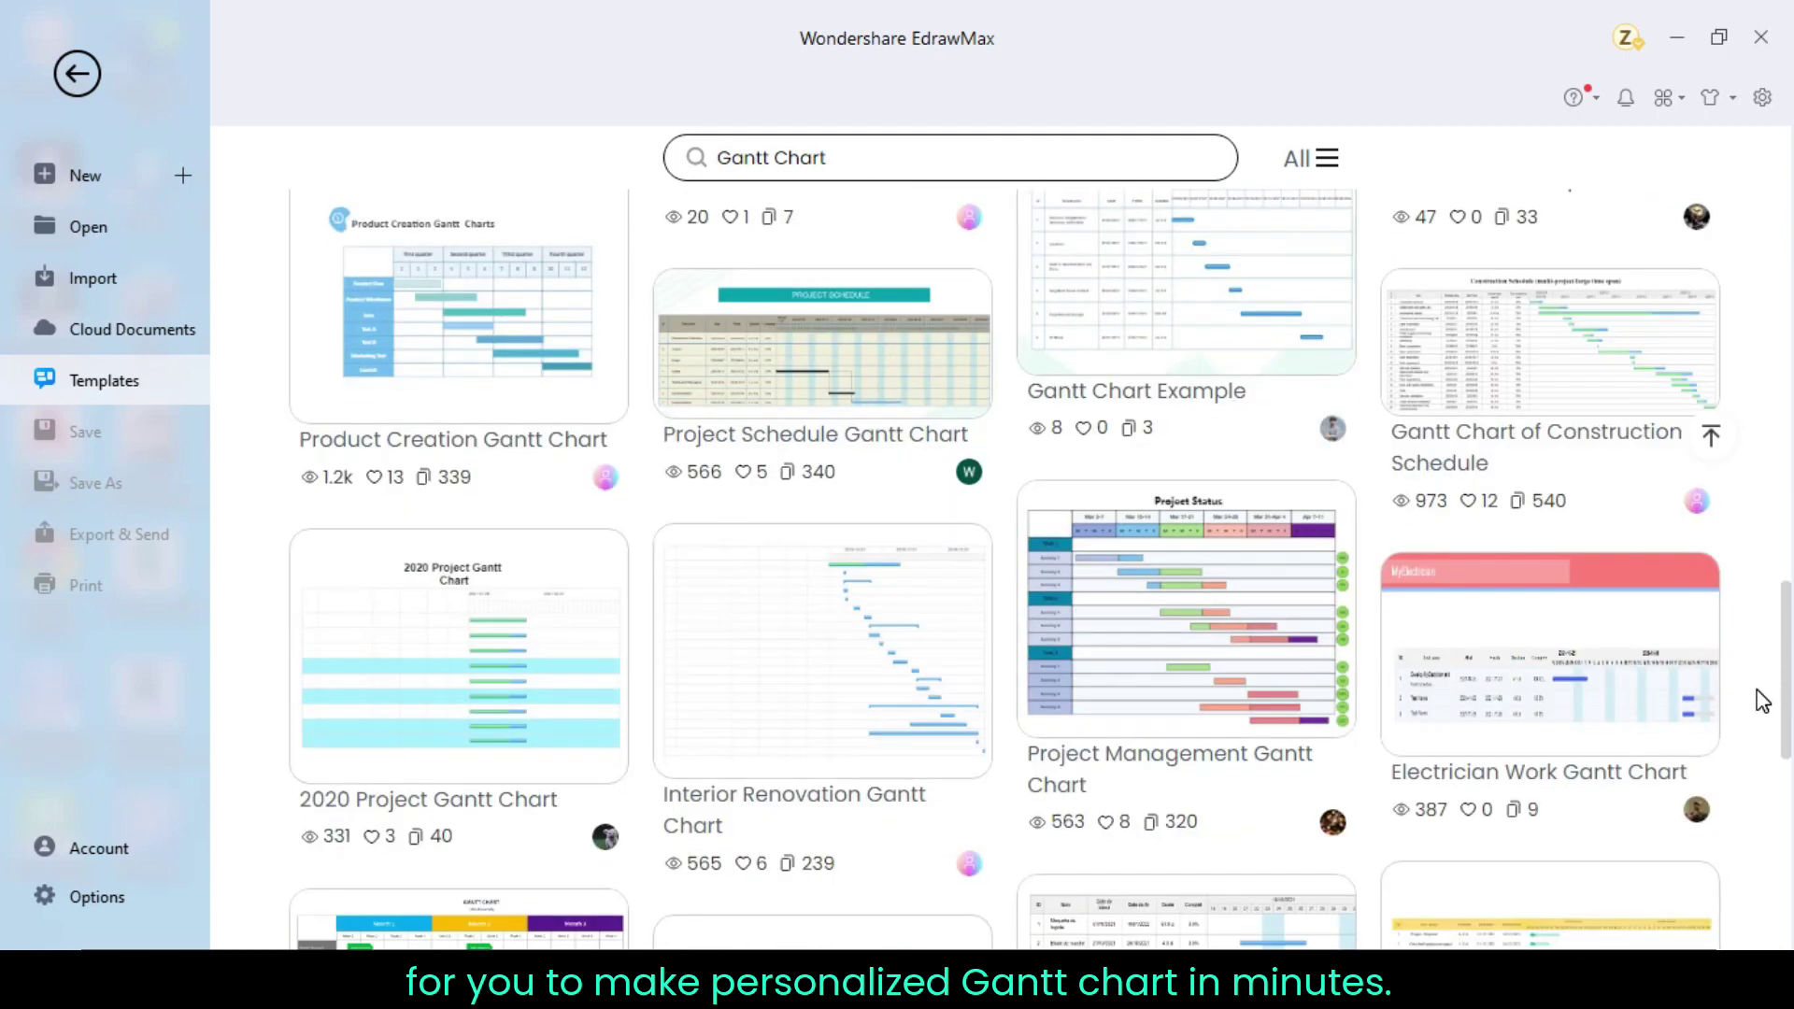
pyautogui.scroll(-6, 1757, 696)
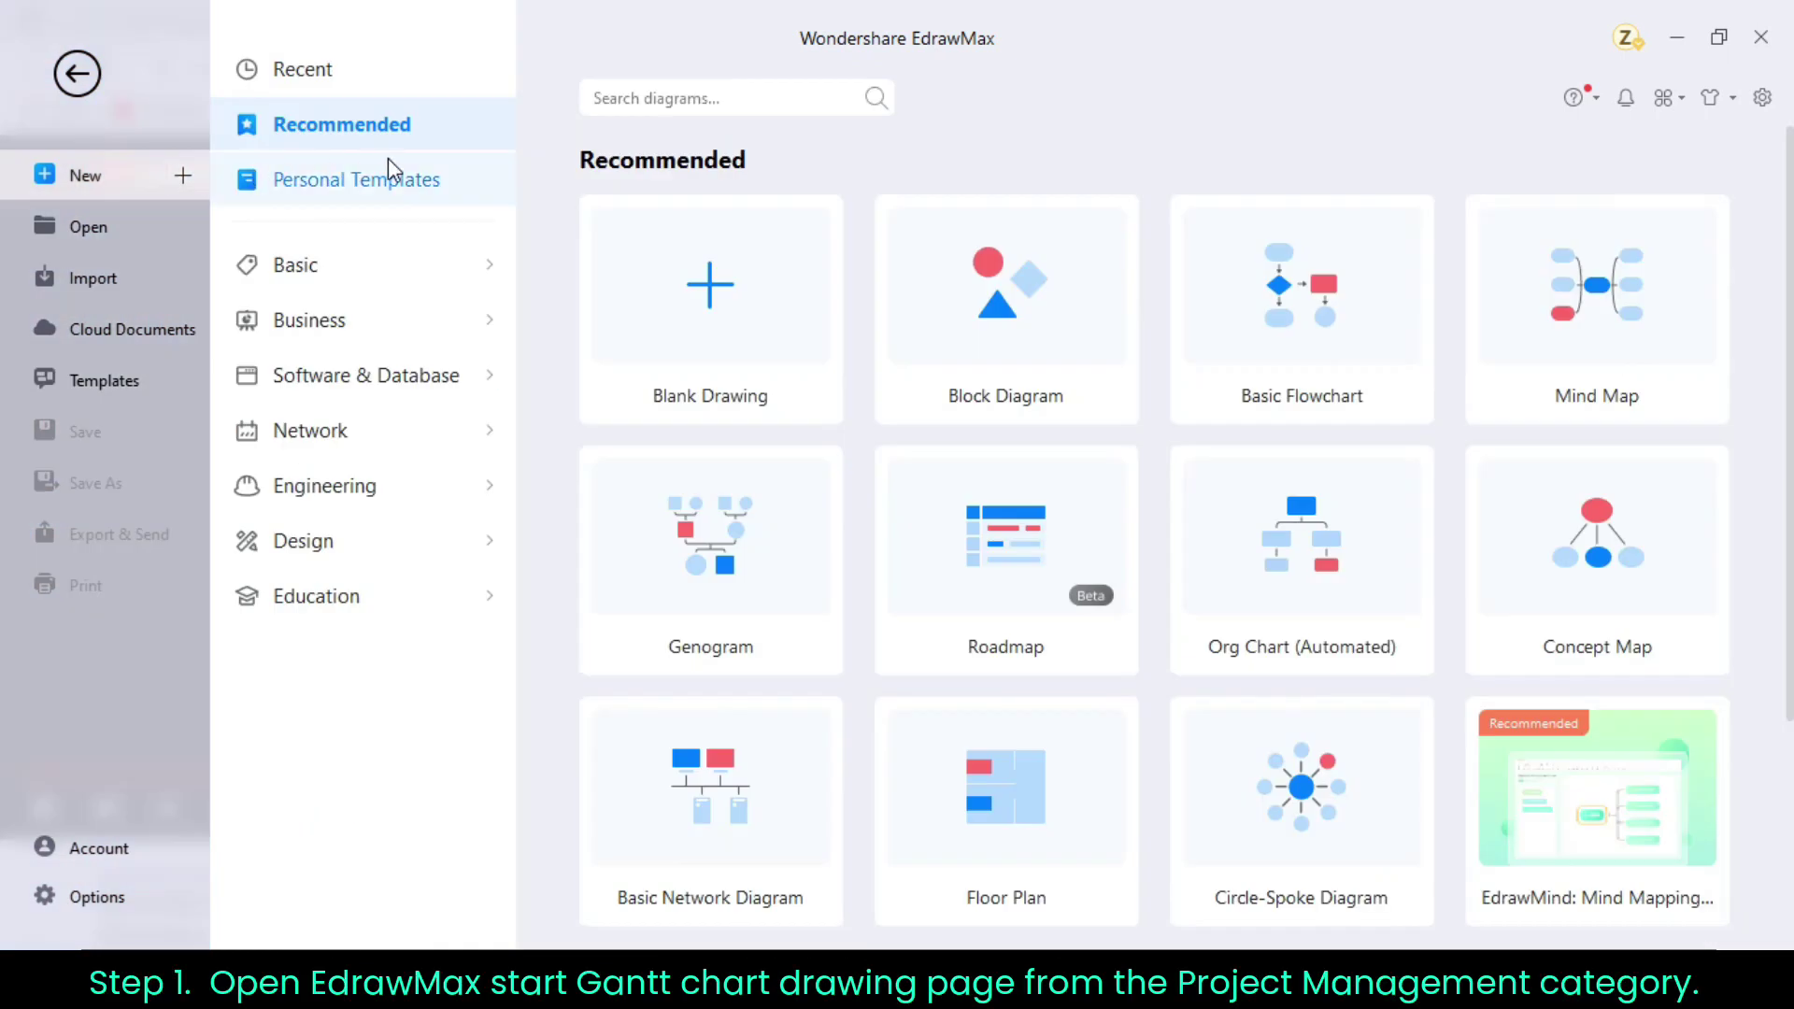
pyautogui.click(427, 320)
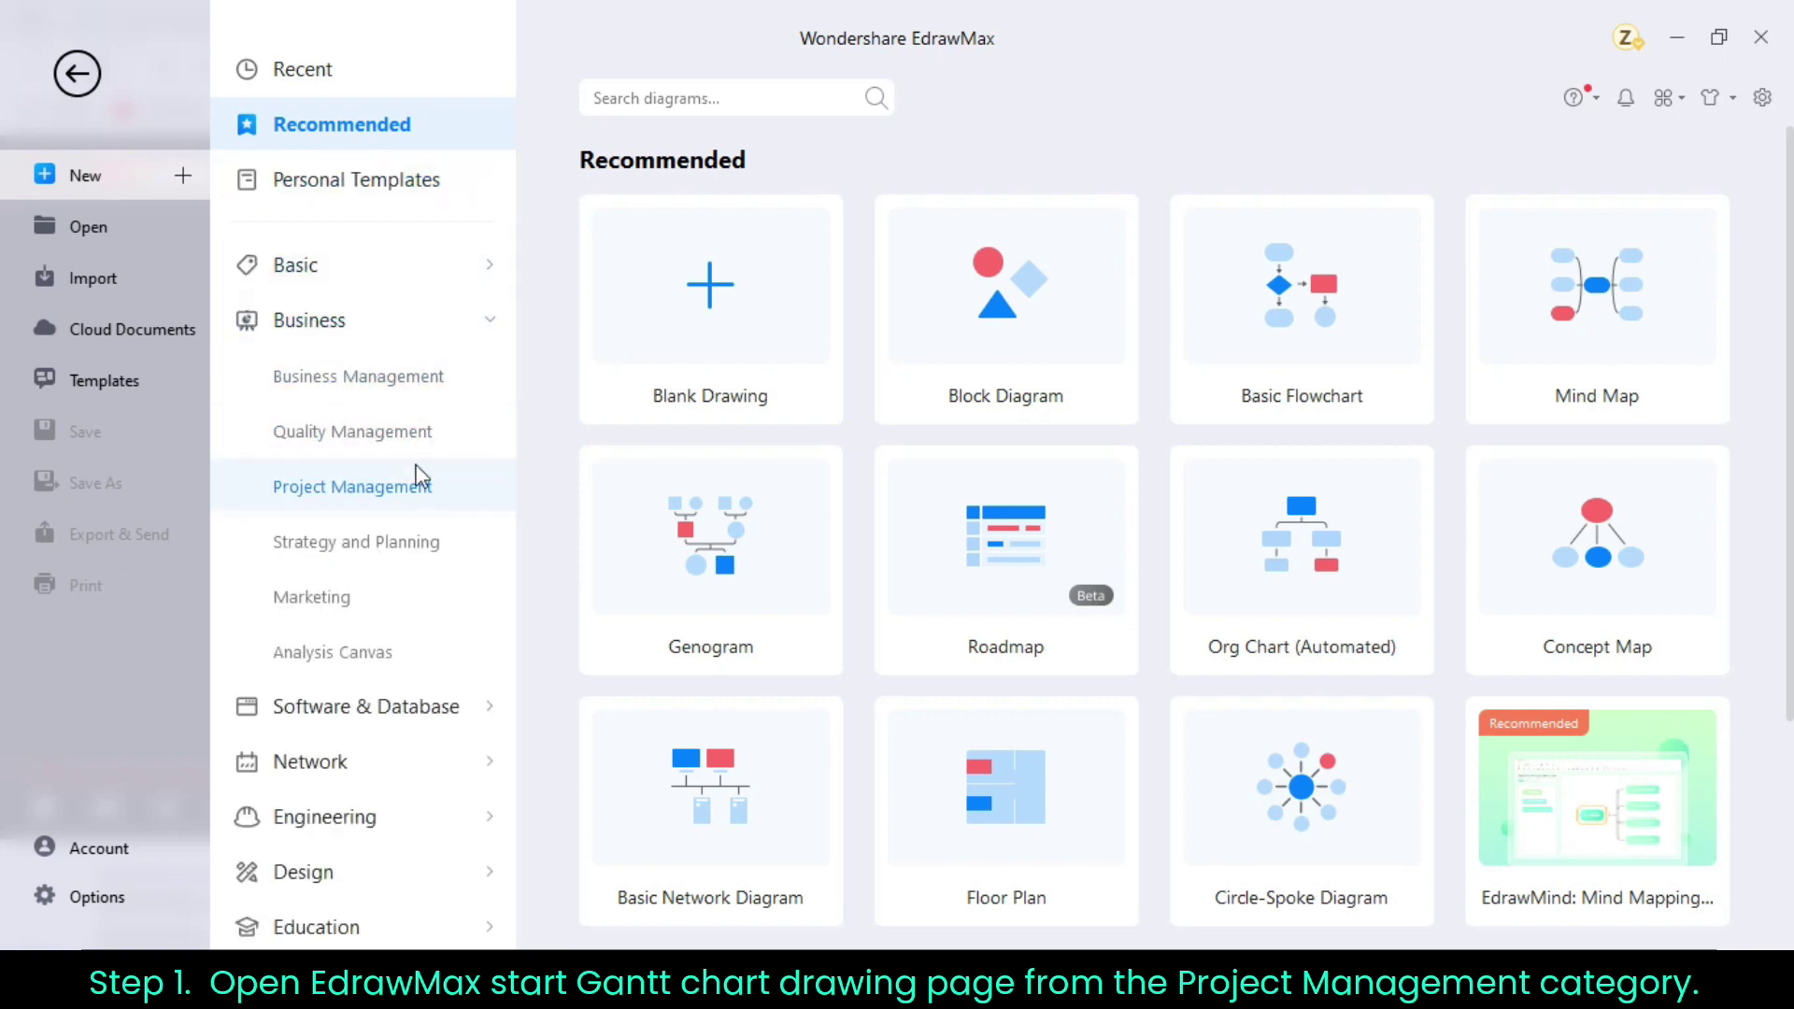
pyautogui.click(418, 490)
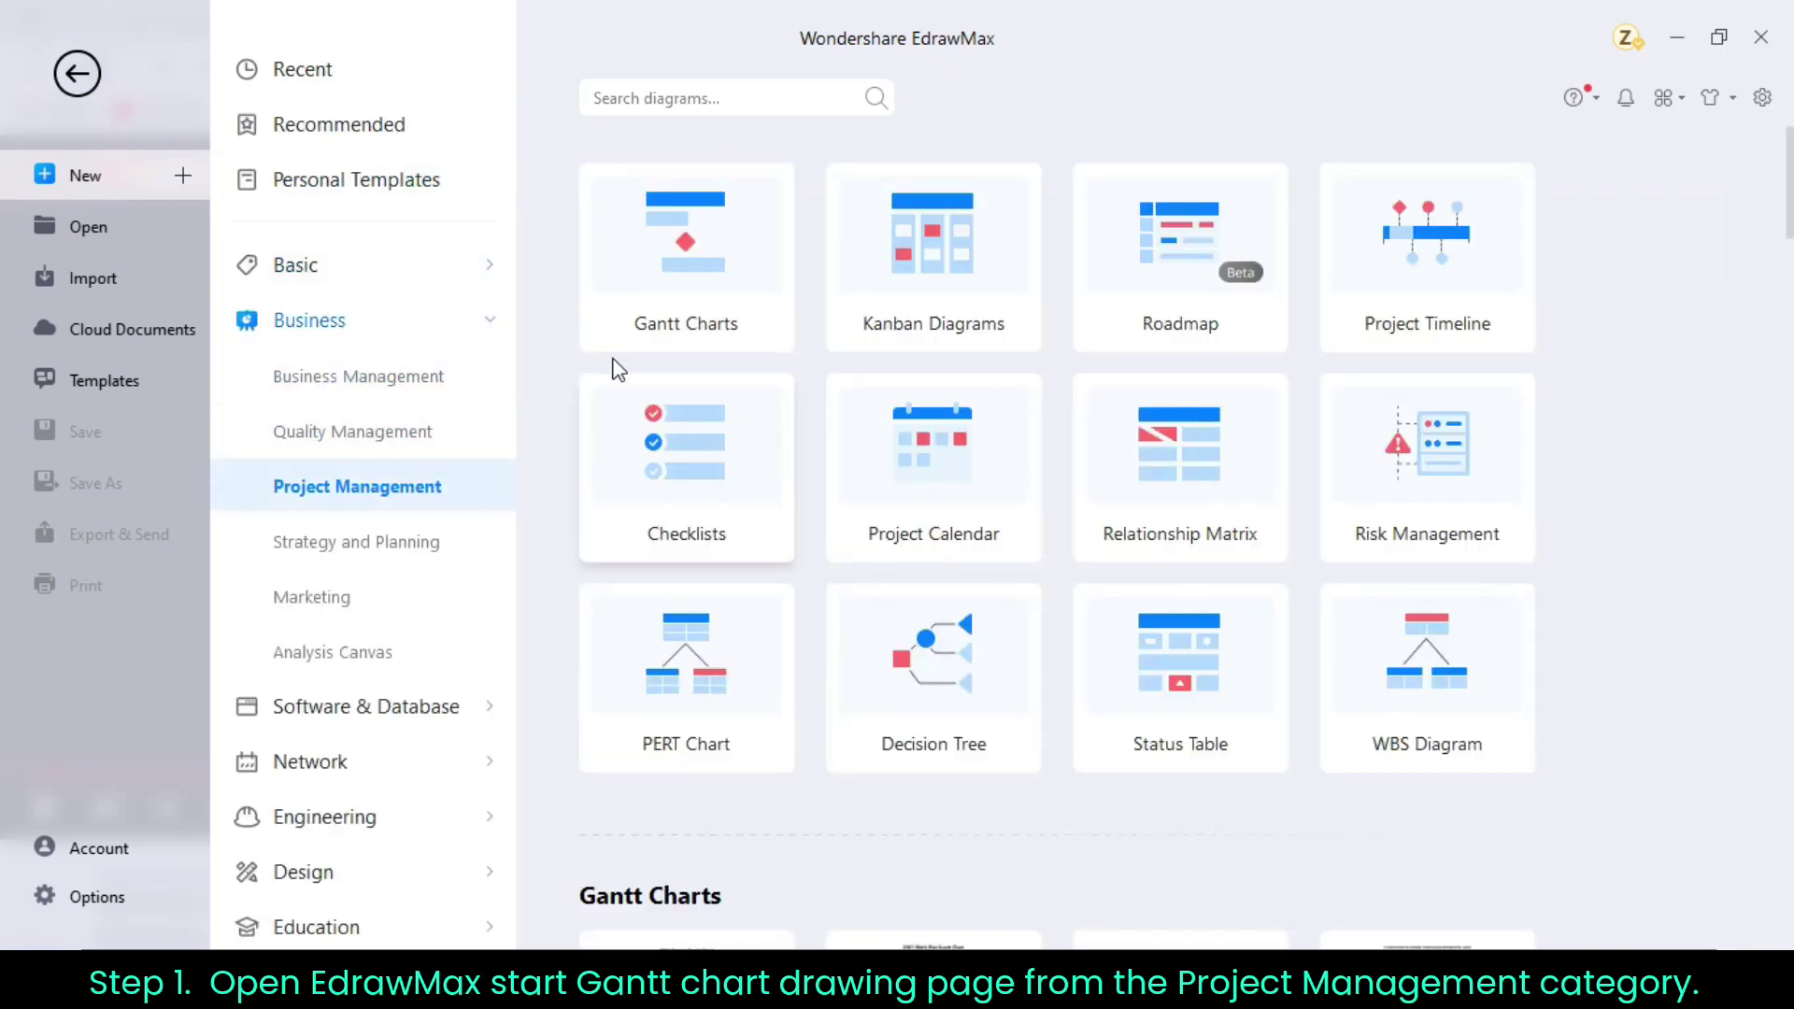
pyautogui.click(733, 289)
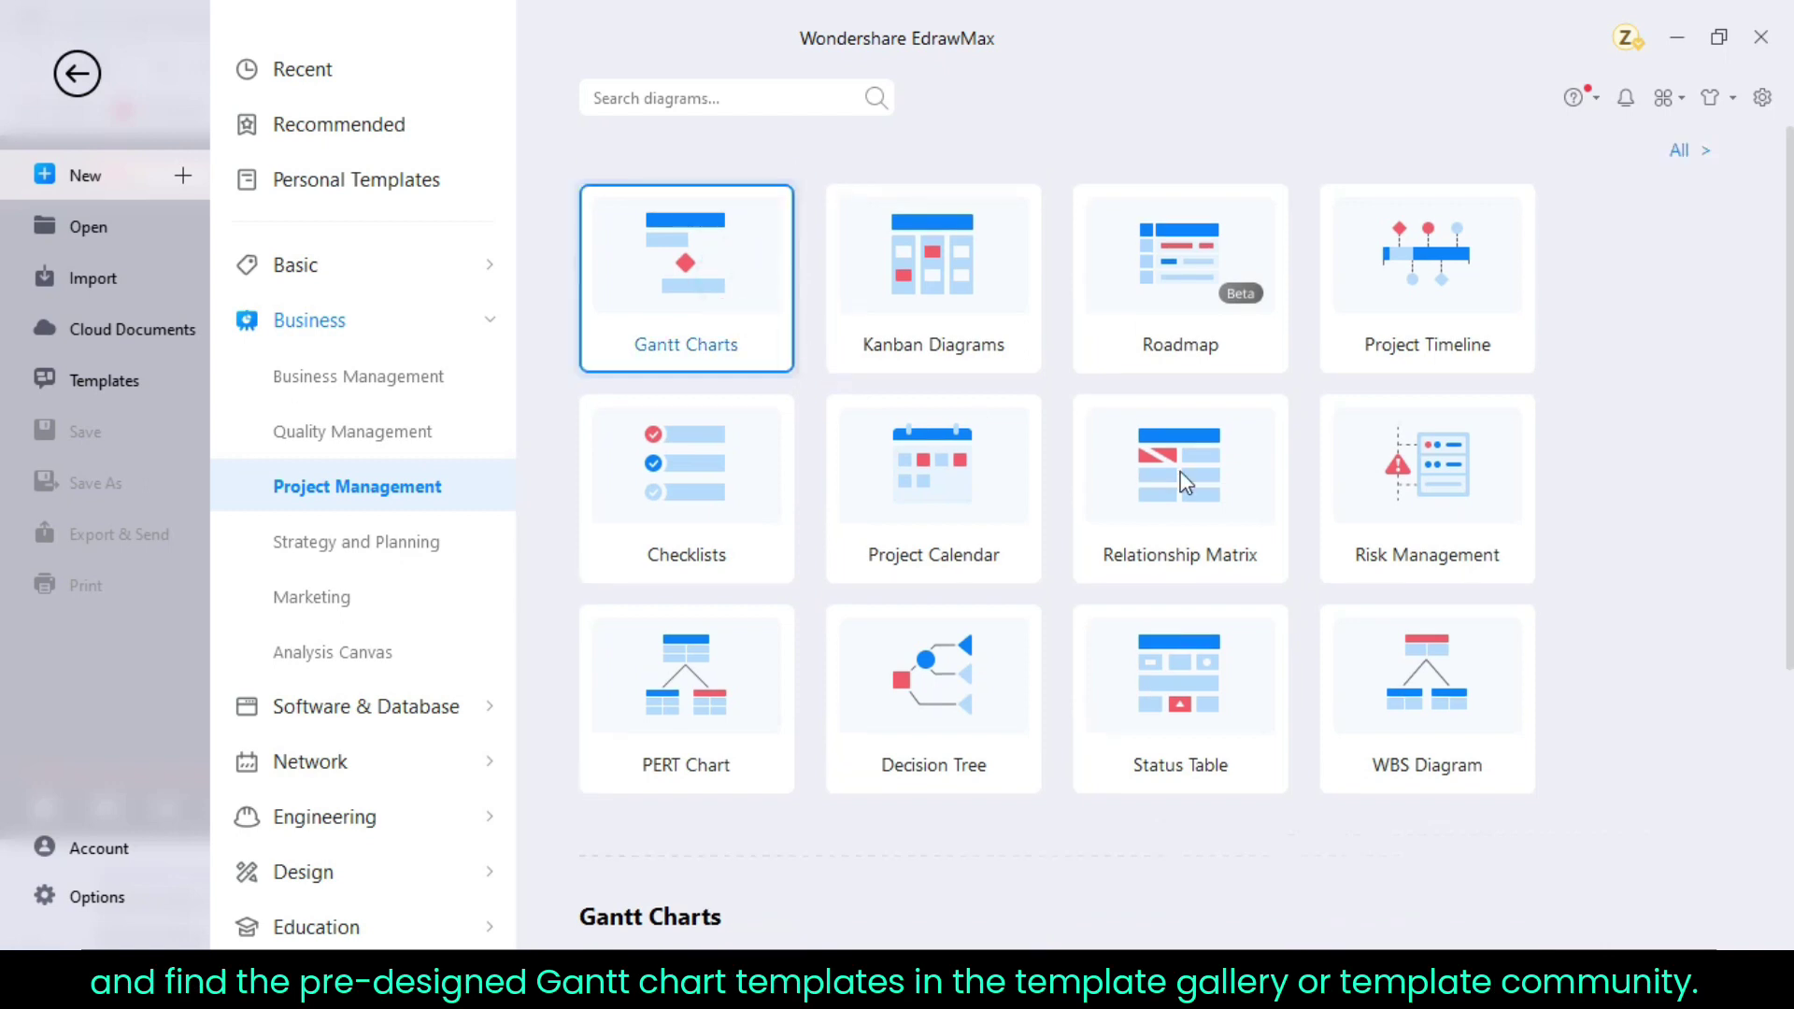
pyautogui.scroll(-5, 1678, 532)
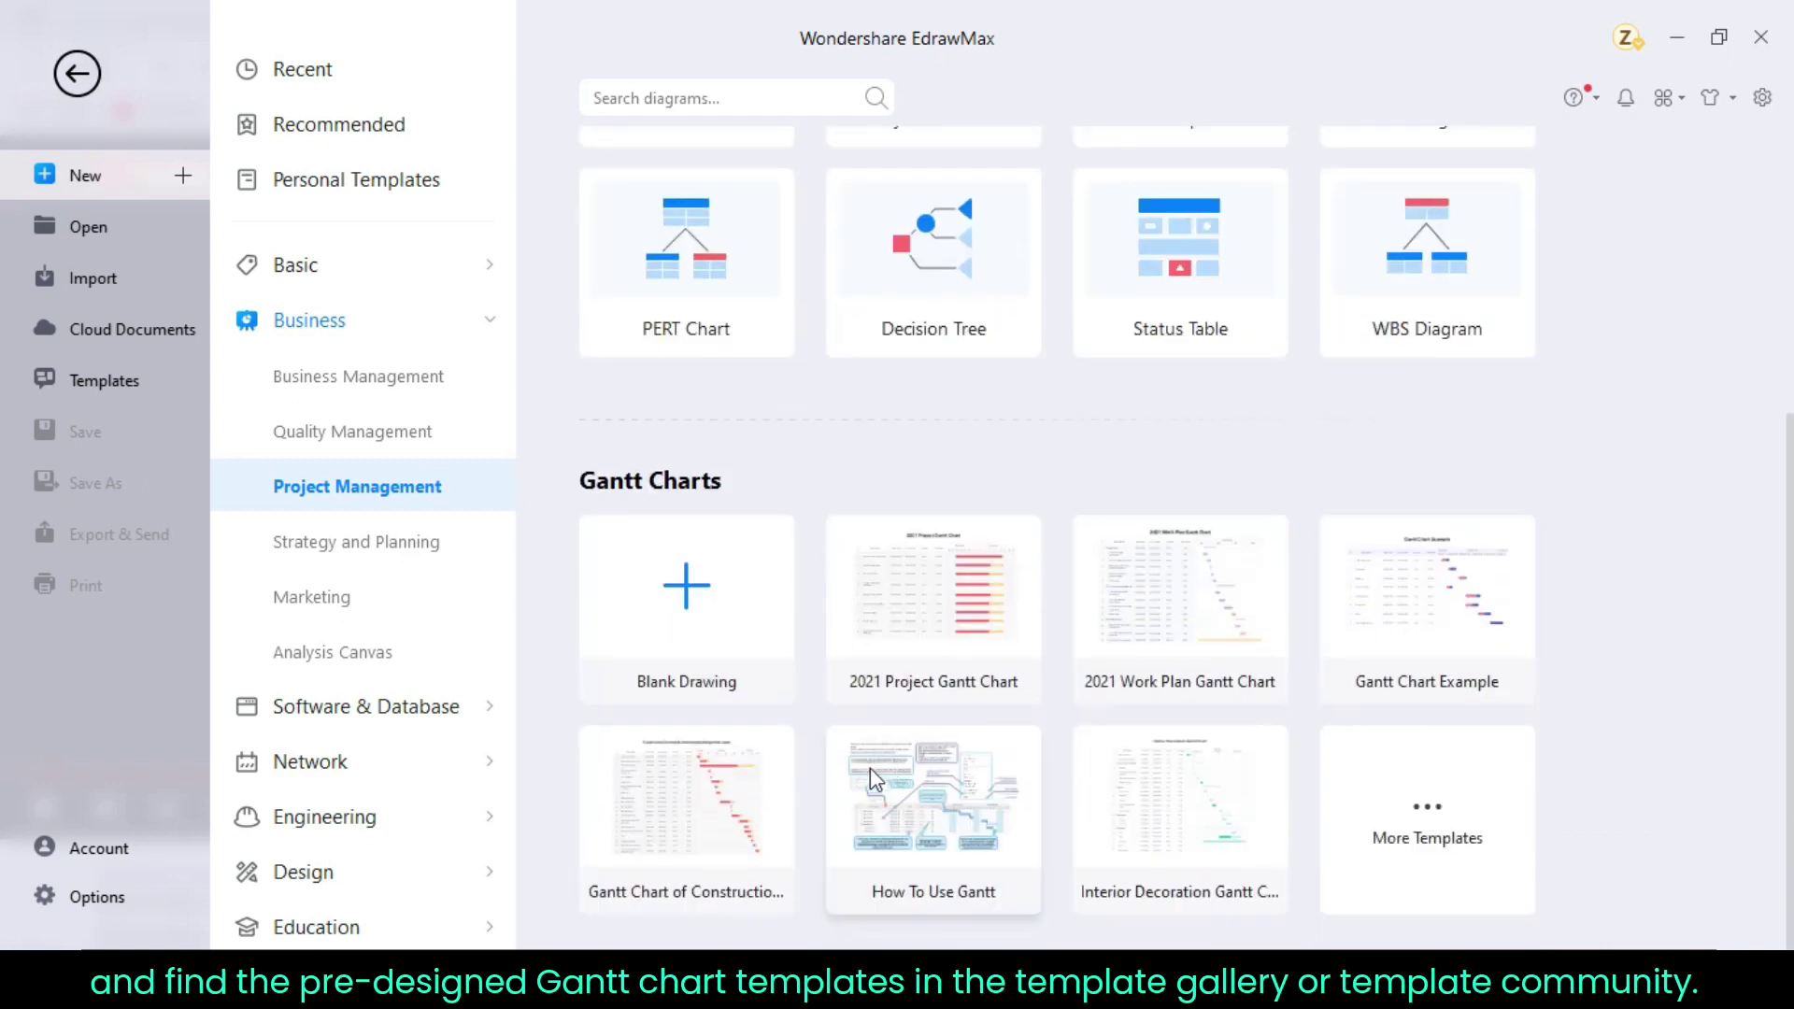
pyautogui.click(699, 805)
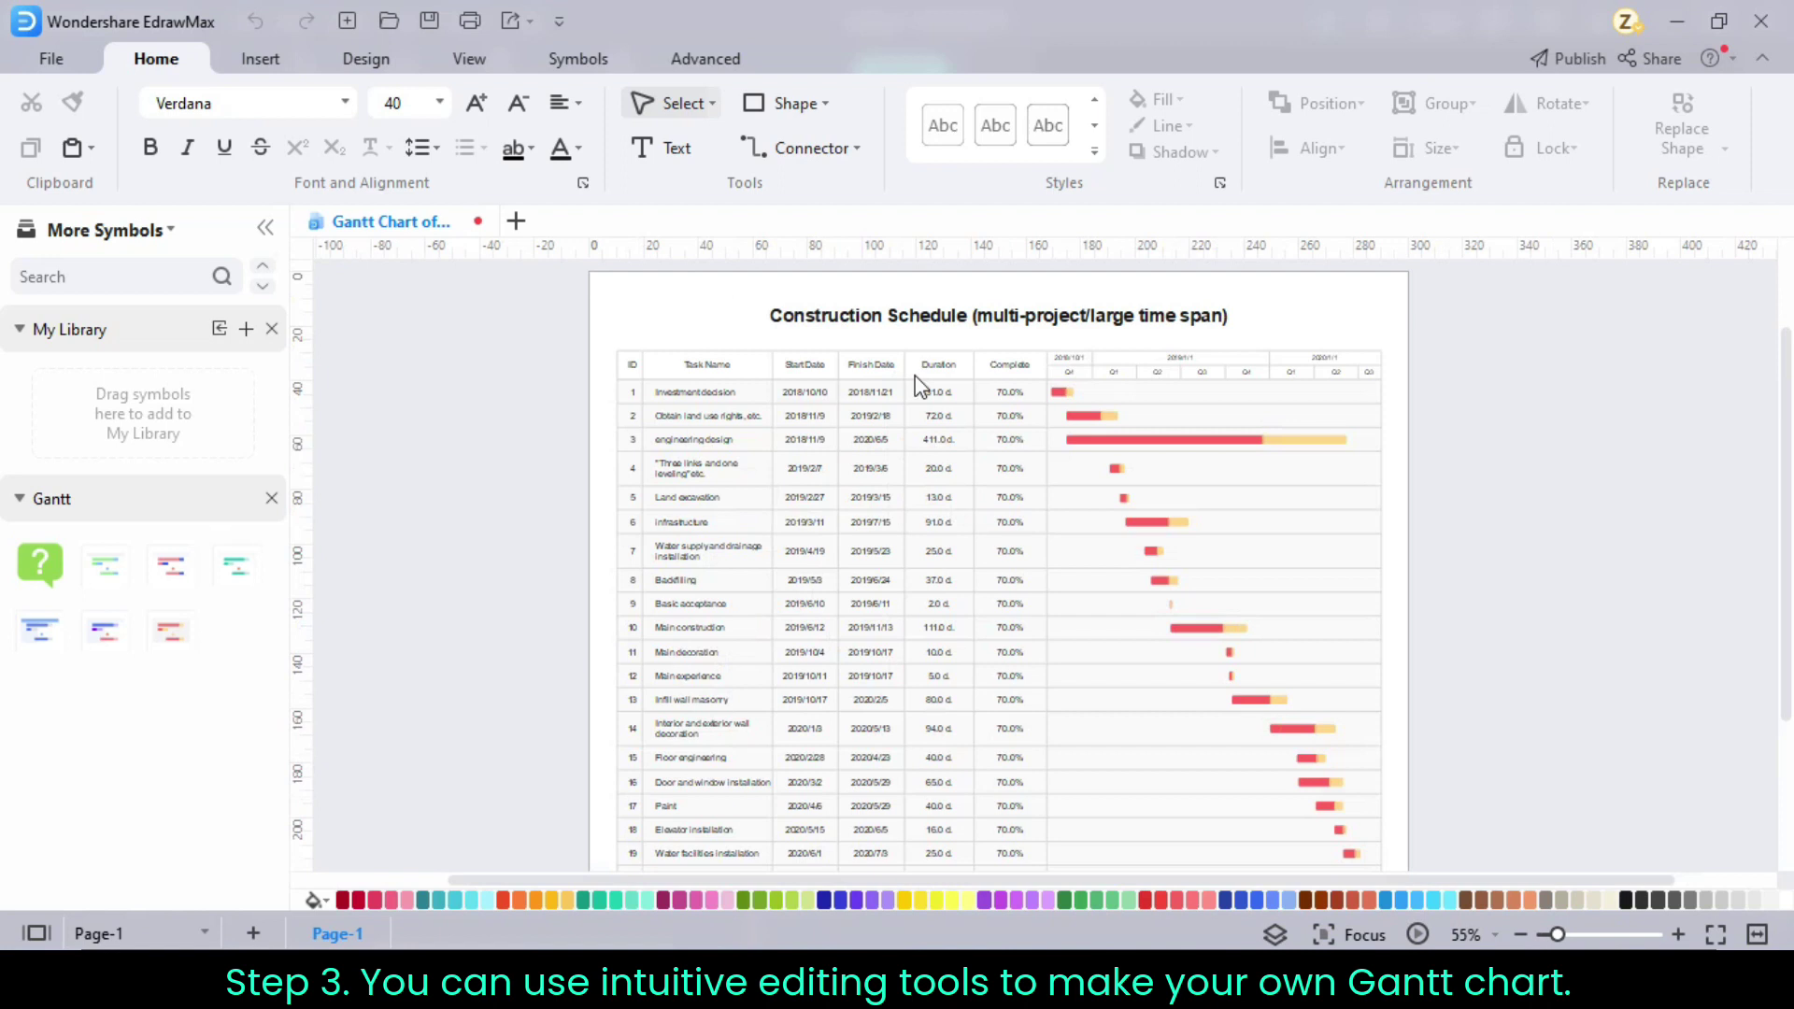
# - Retype the Start Date column header as Starting Date
pyautogui.scroll(4, 916, 376)
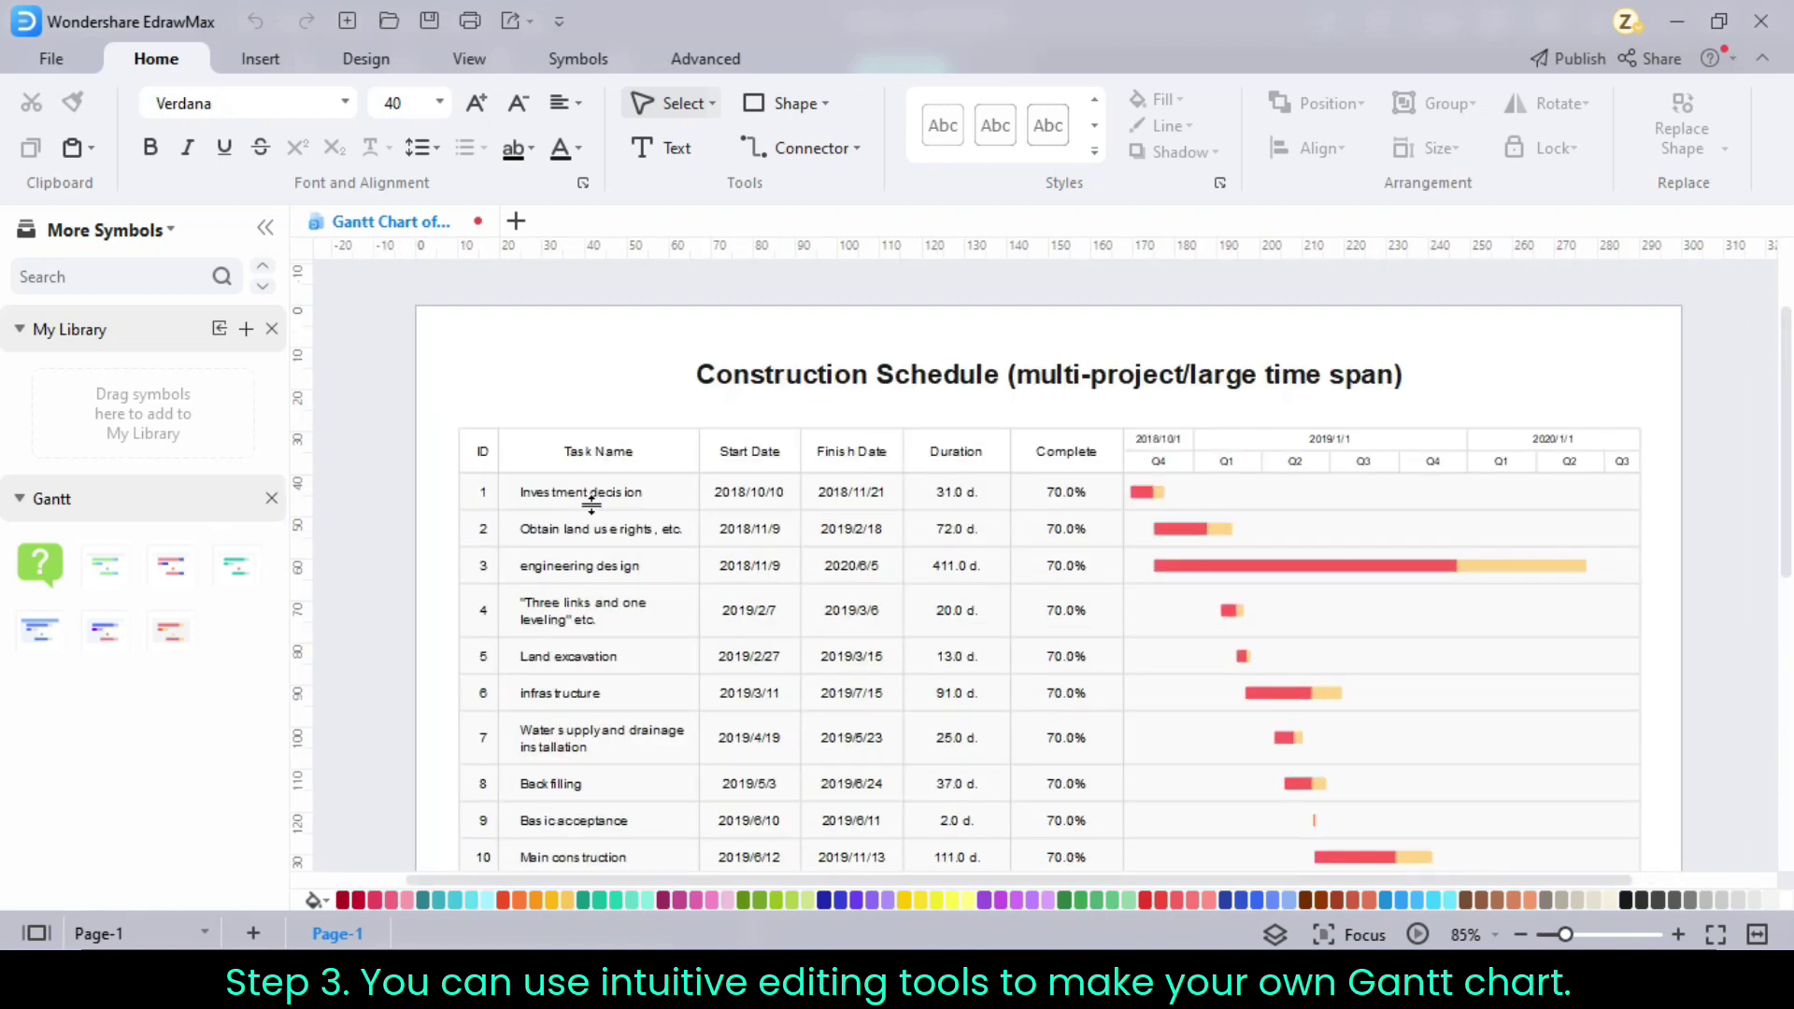
pyautogui.click(613, 452)
pyautogui.doubleClick(613, 452)
pyautogui.click(653, 450)
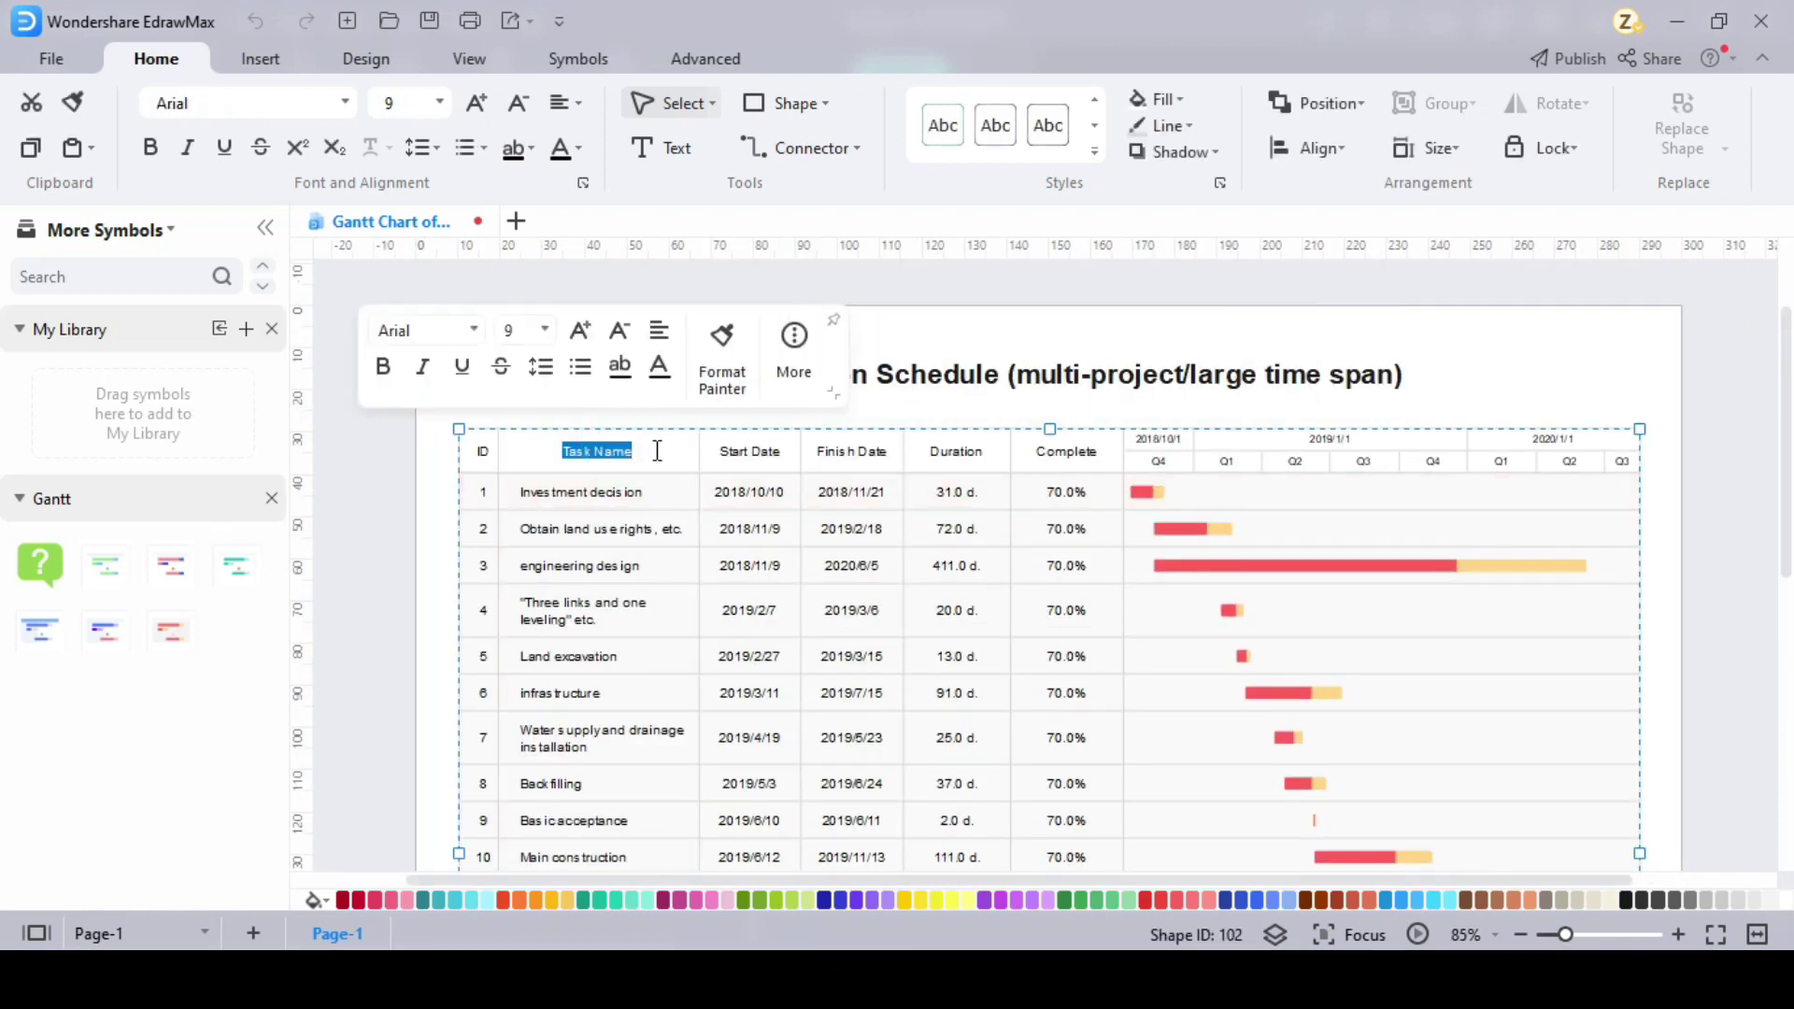
pyautogui.click(750, 451)
pyautogui.doubleClick(751, 452)
pyautogui.click(846, 451)
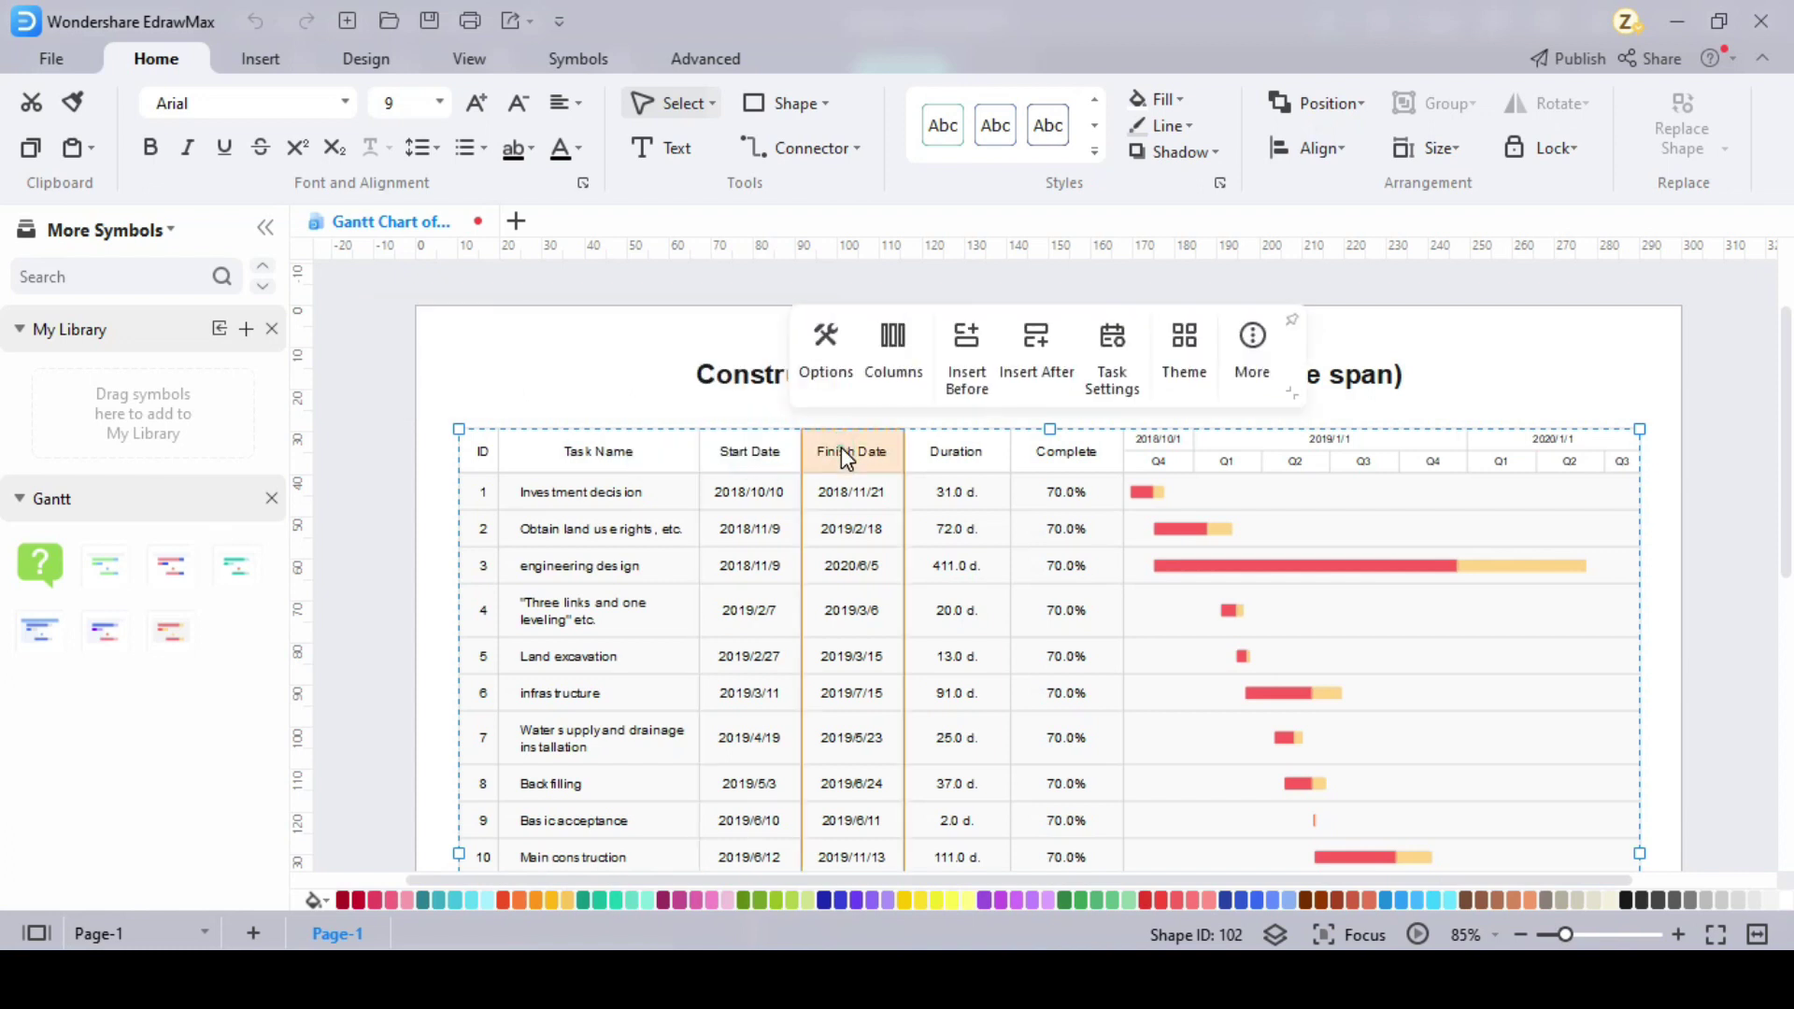
pyautogui.doubleClick(845, 451)
pyautogui.click(956, 452)
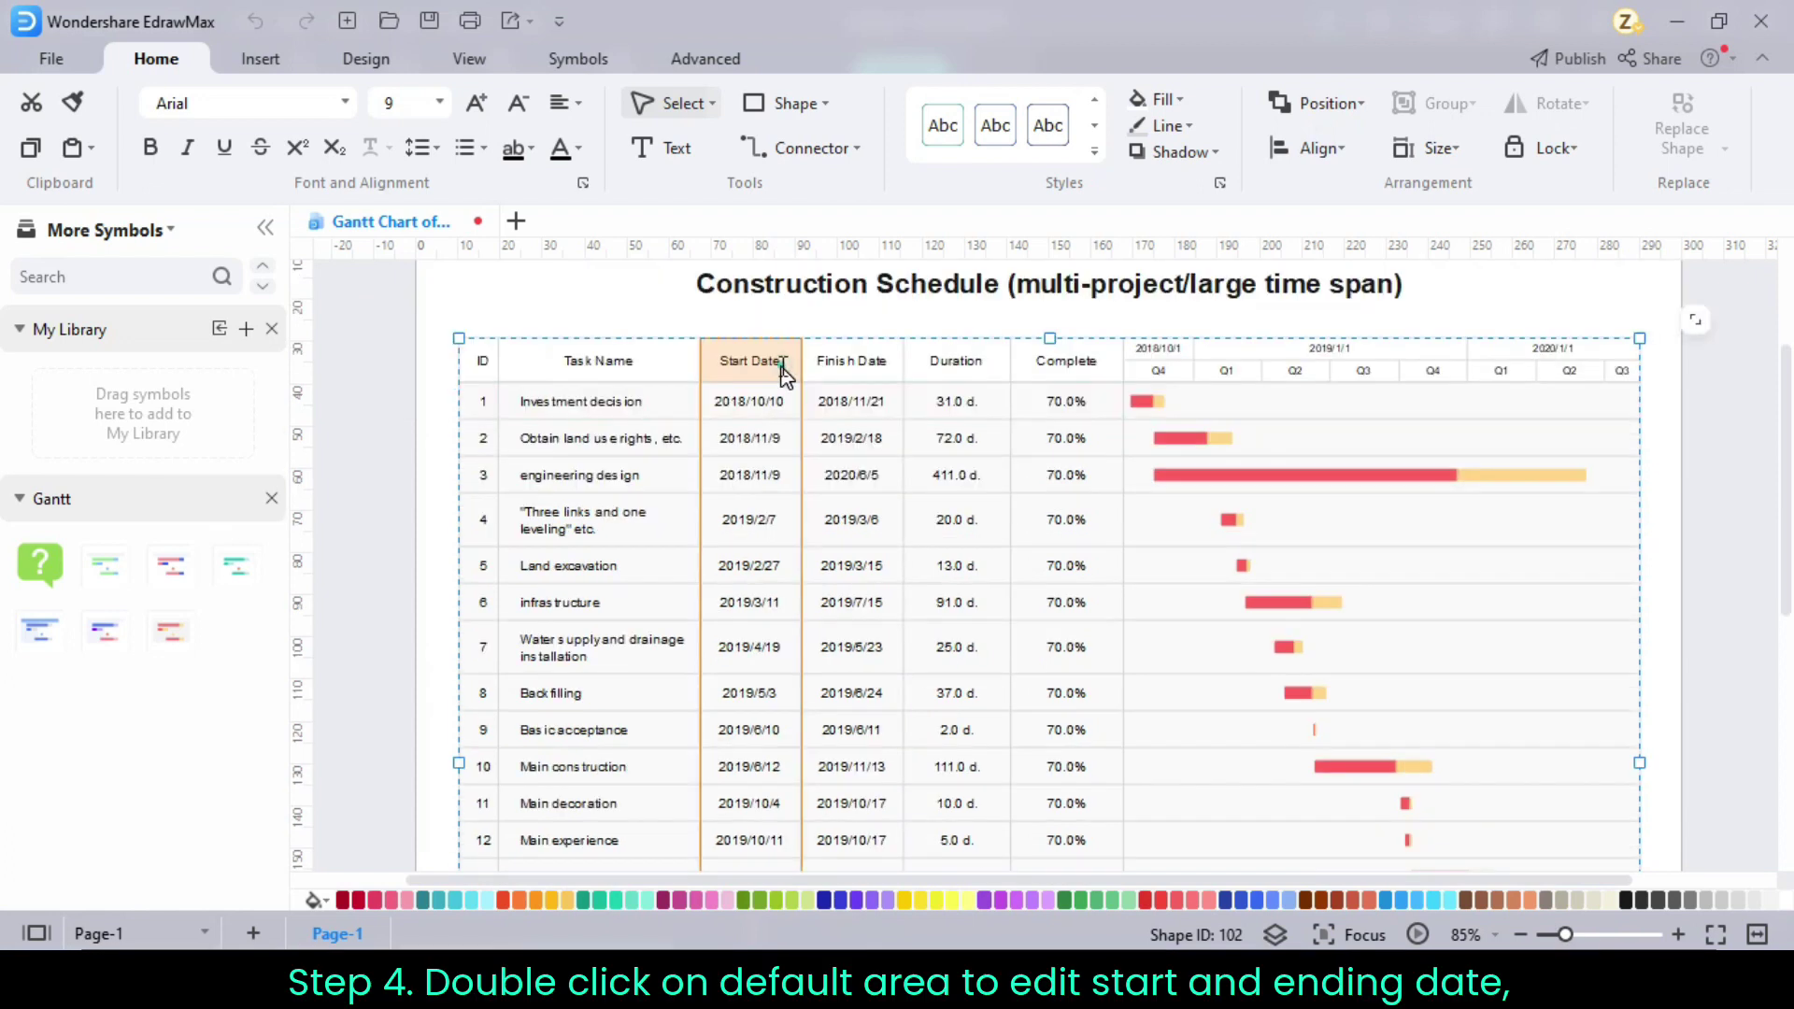
pyautogui.doubleClick(749, 361)
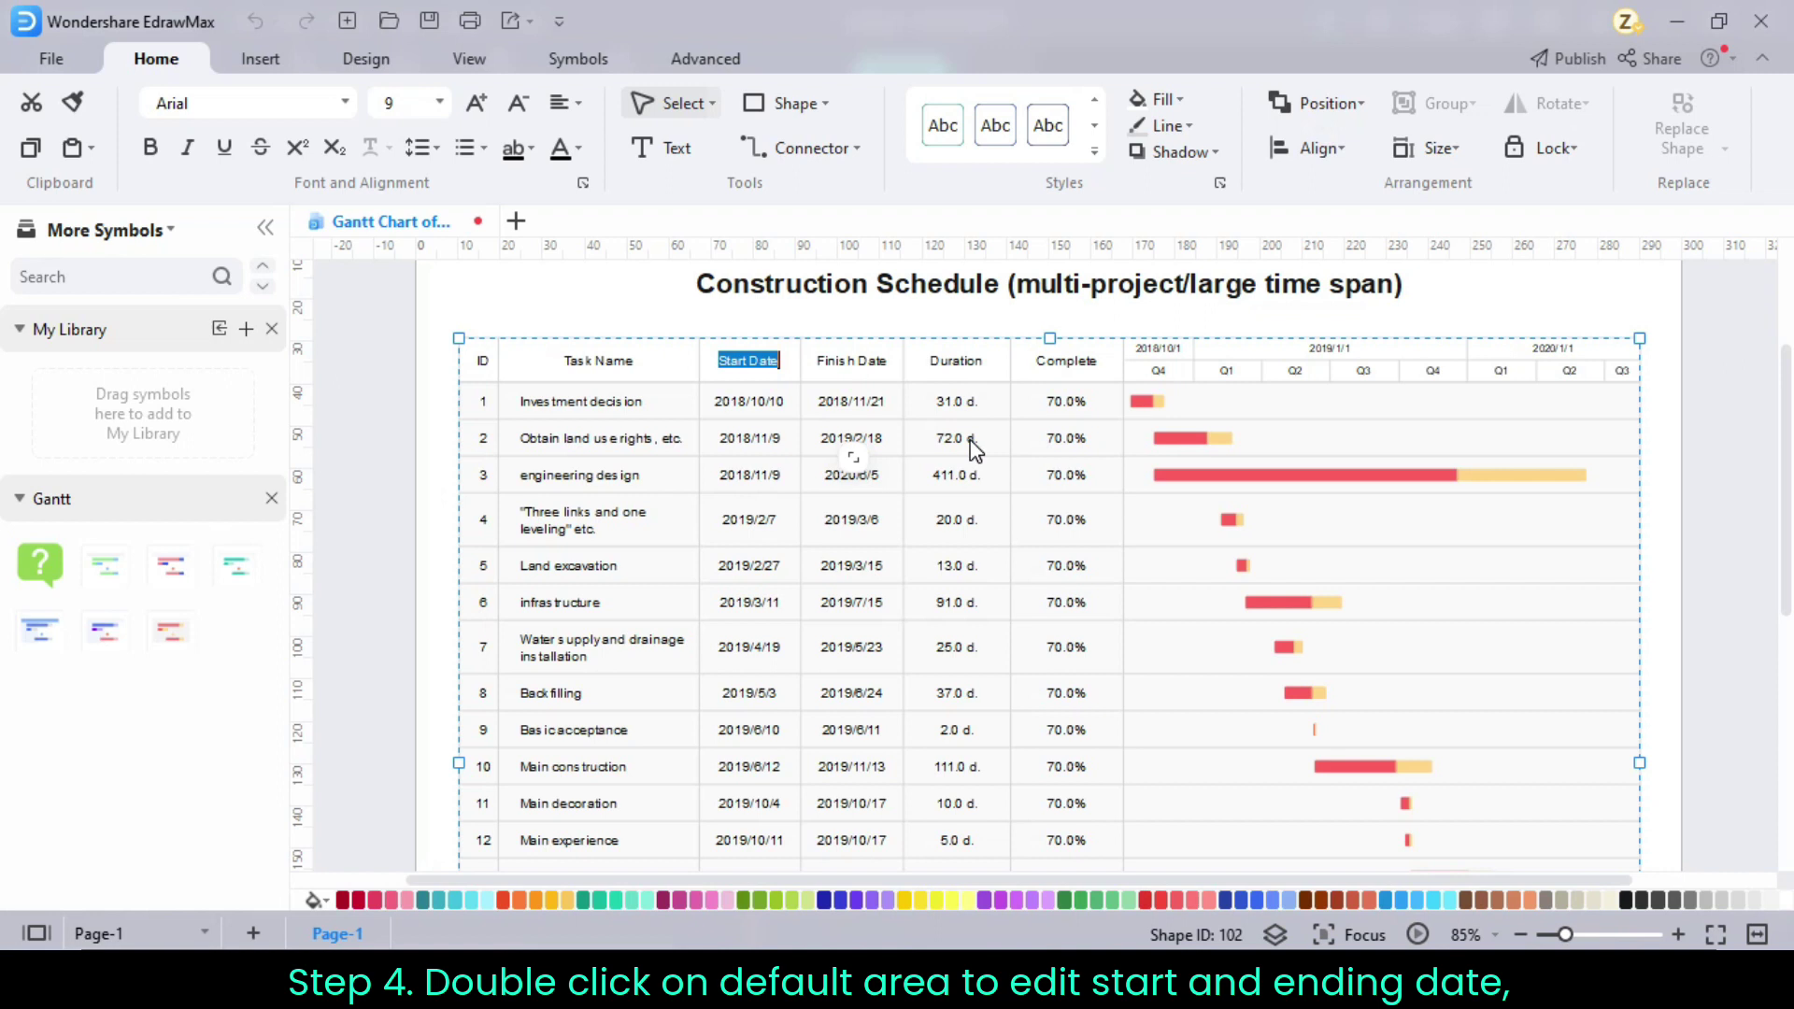
pyautogui.press('BackSpace')
# - Extend the first task's bar to a later finish and change the engineering design task's progress
pyautogui.moveTo(1163, 402); pyautogui.dragTo(1523, 404)
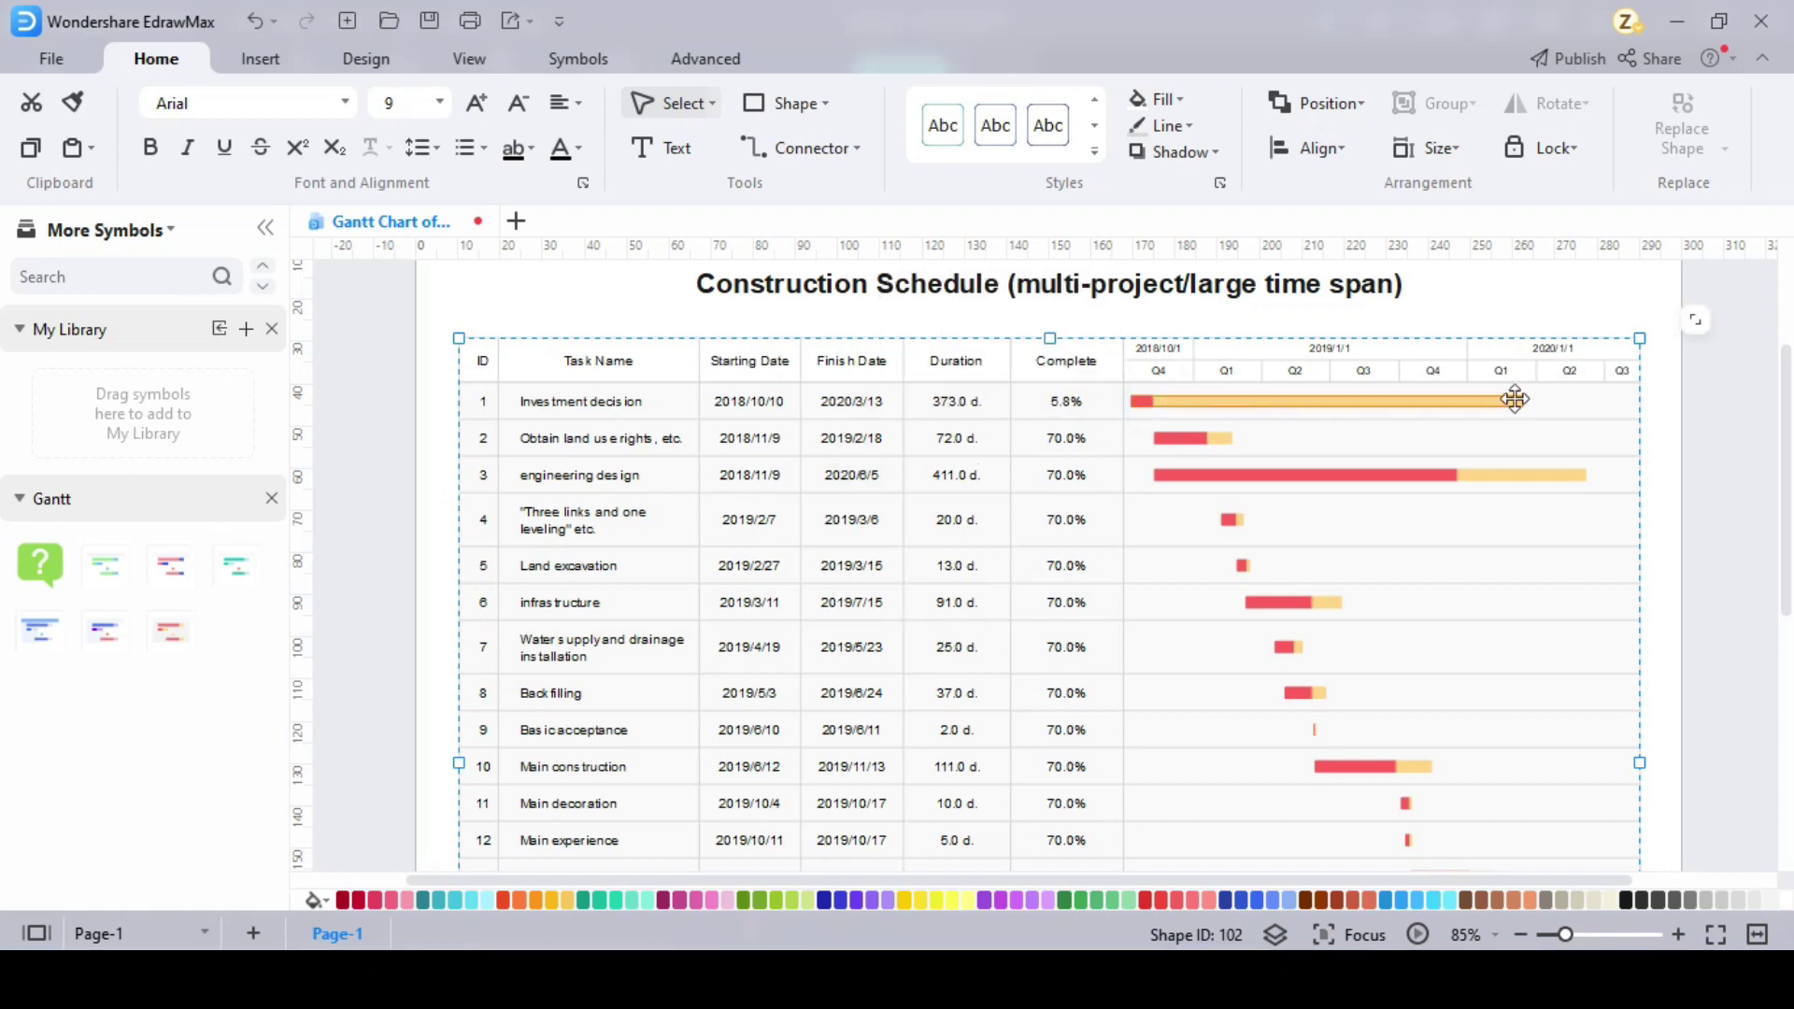
pyautogui.moveTo(1456, 475)
pyautogui.mouseDown()
pyautogui.moveTo(1164, 476)
pyautogui.moveTo(1454, 477)
pyautogui.mouseUp()
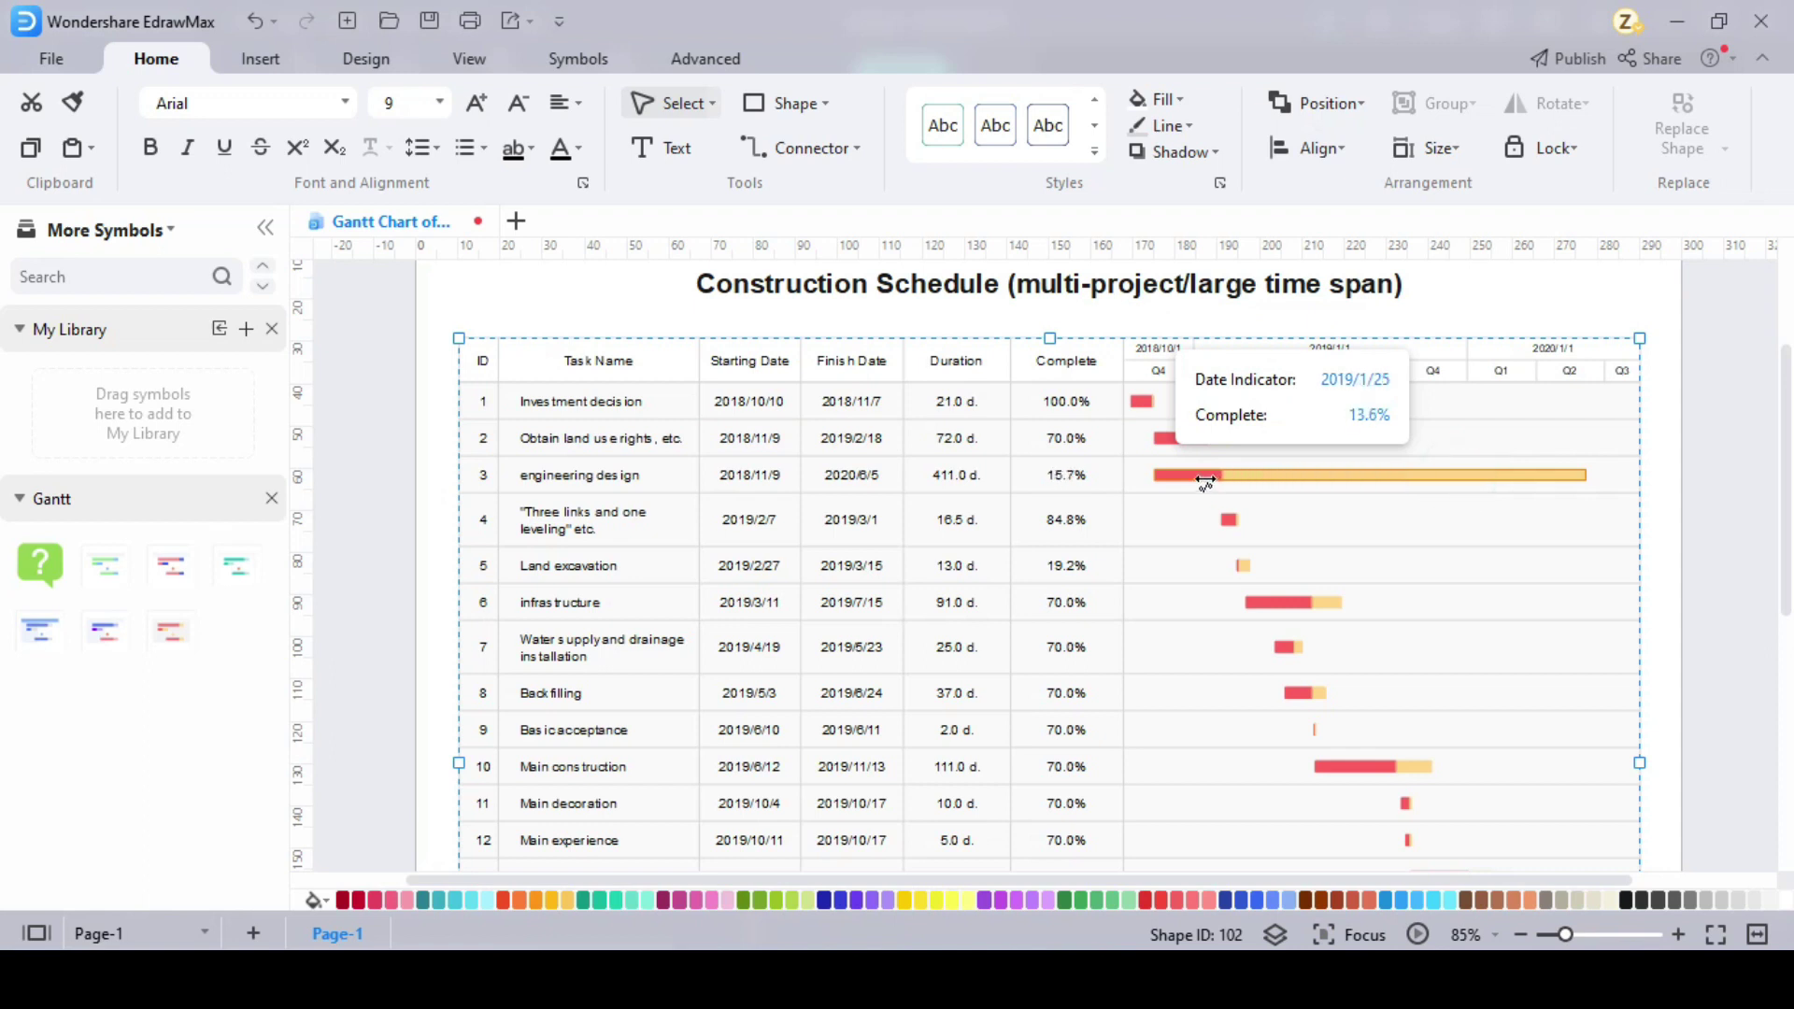
pyautogui.click(1684, 636)
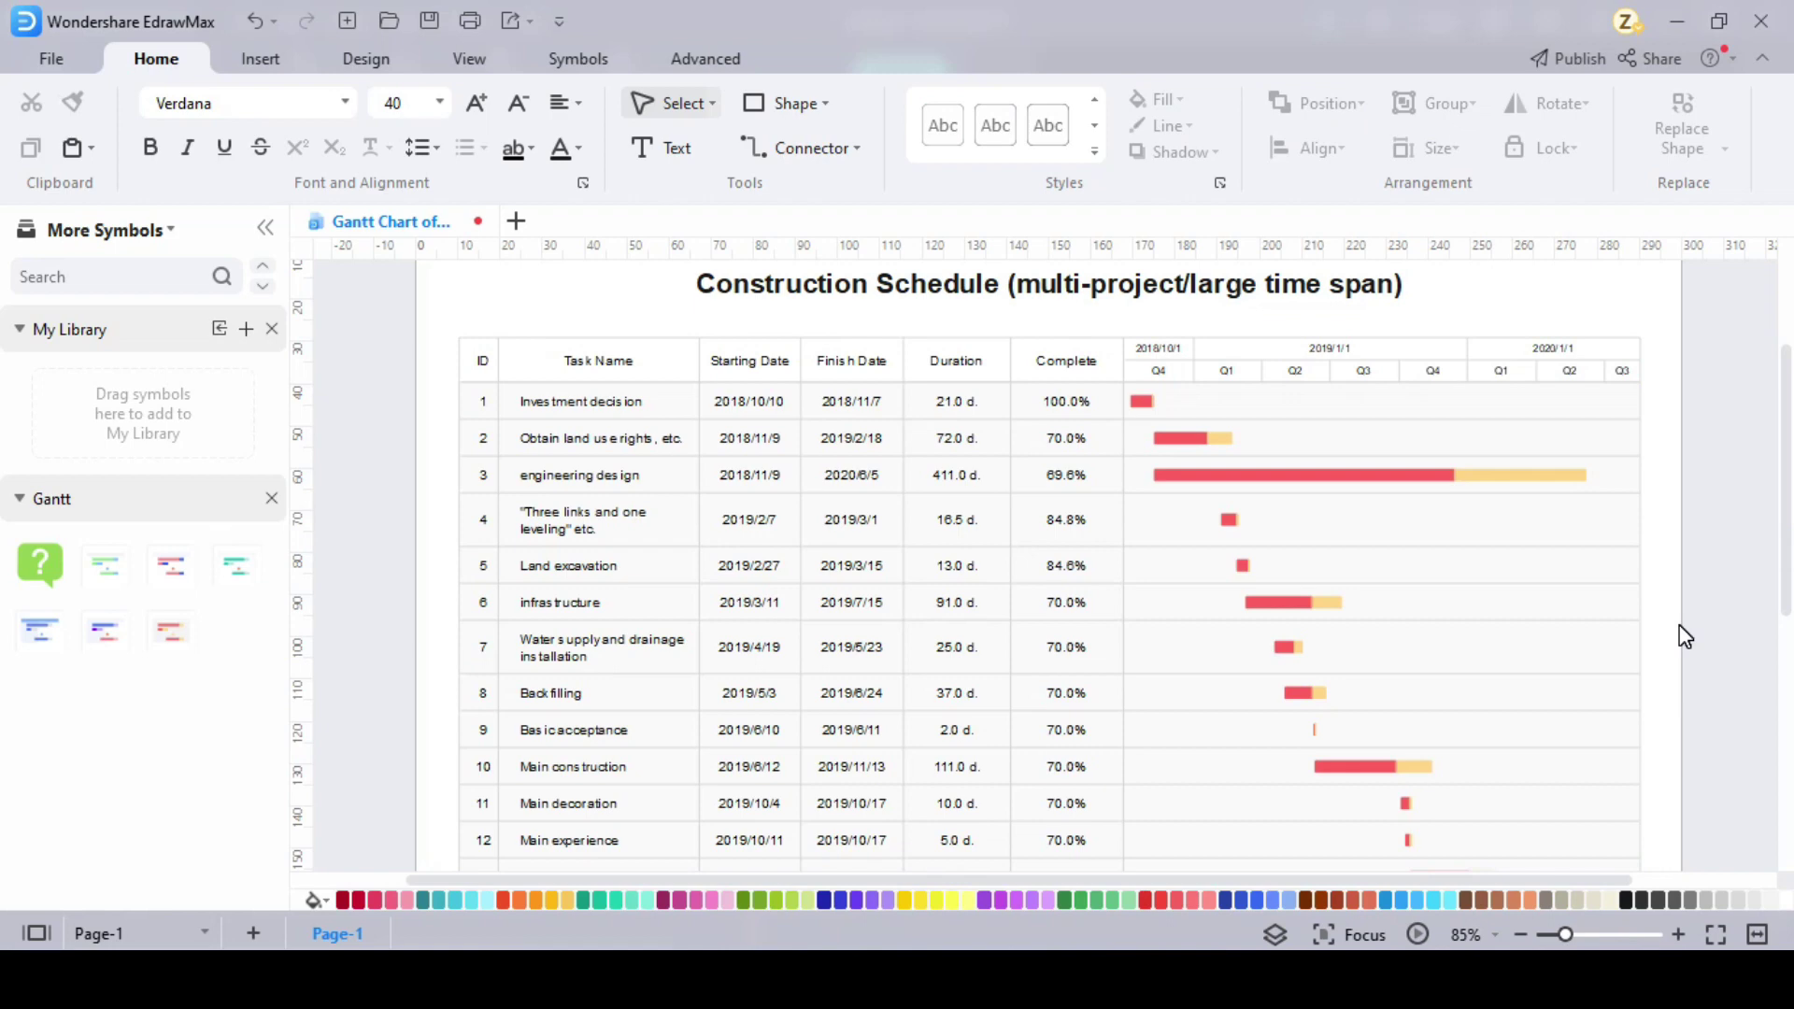
# - Export the construction schedule chart as an Excel workbook from Export & Send > Office
pyautogui.click(51, 59)
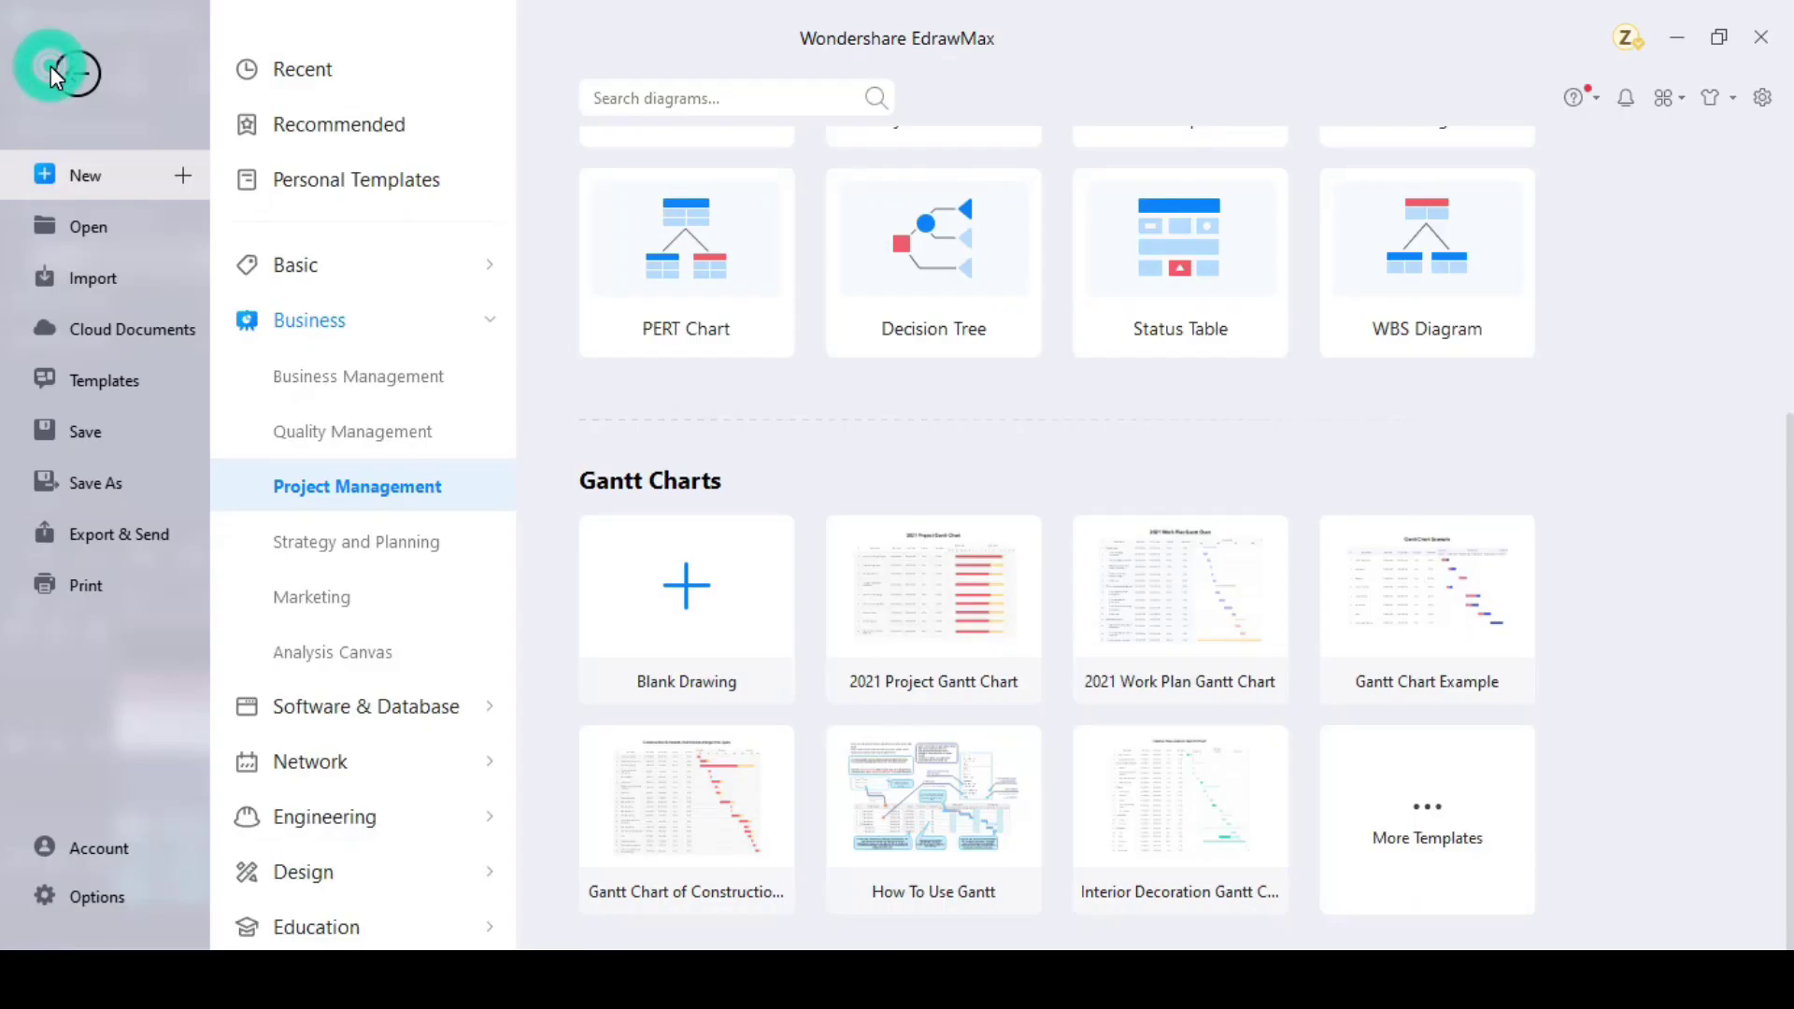
pyautogui.click(120, 534)
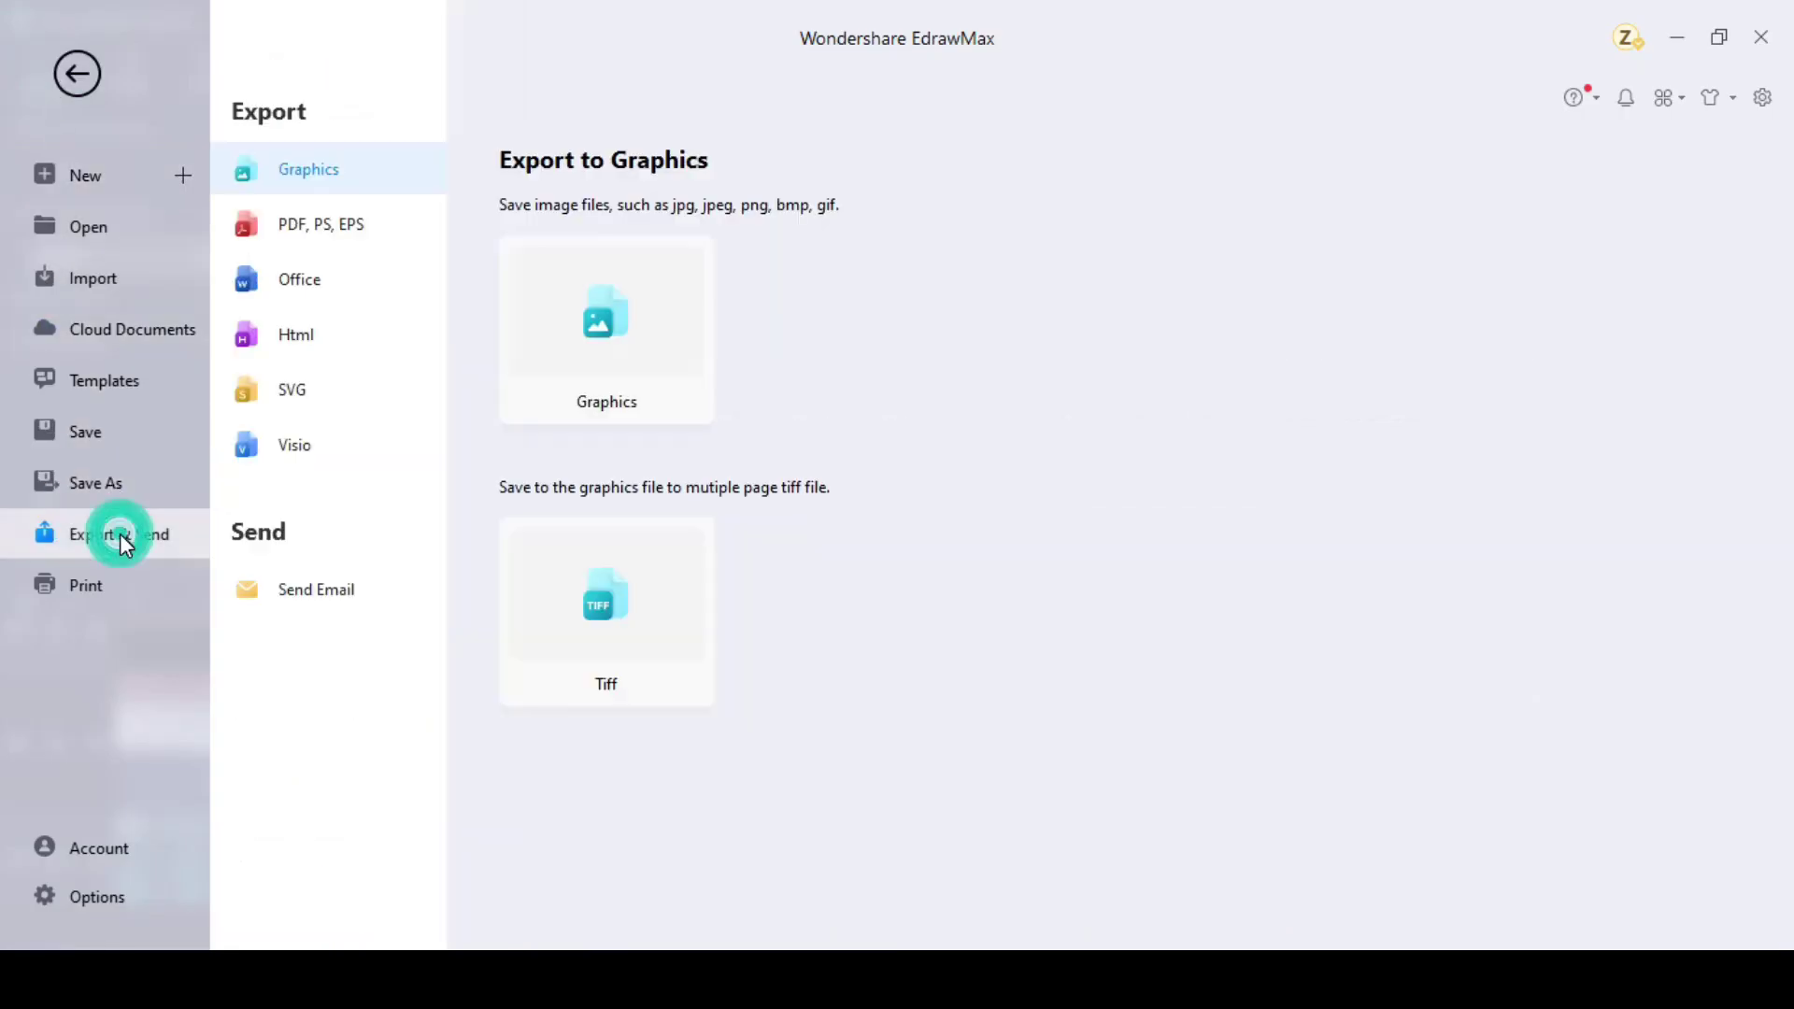
pyautogui.click(346, 229)
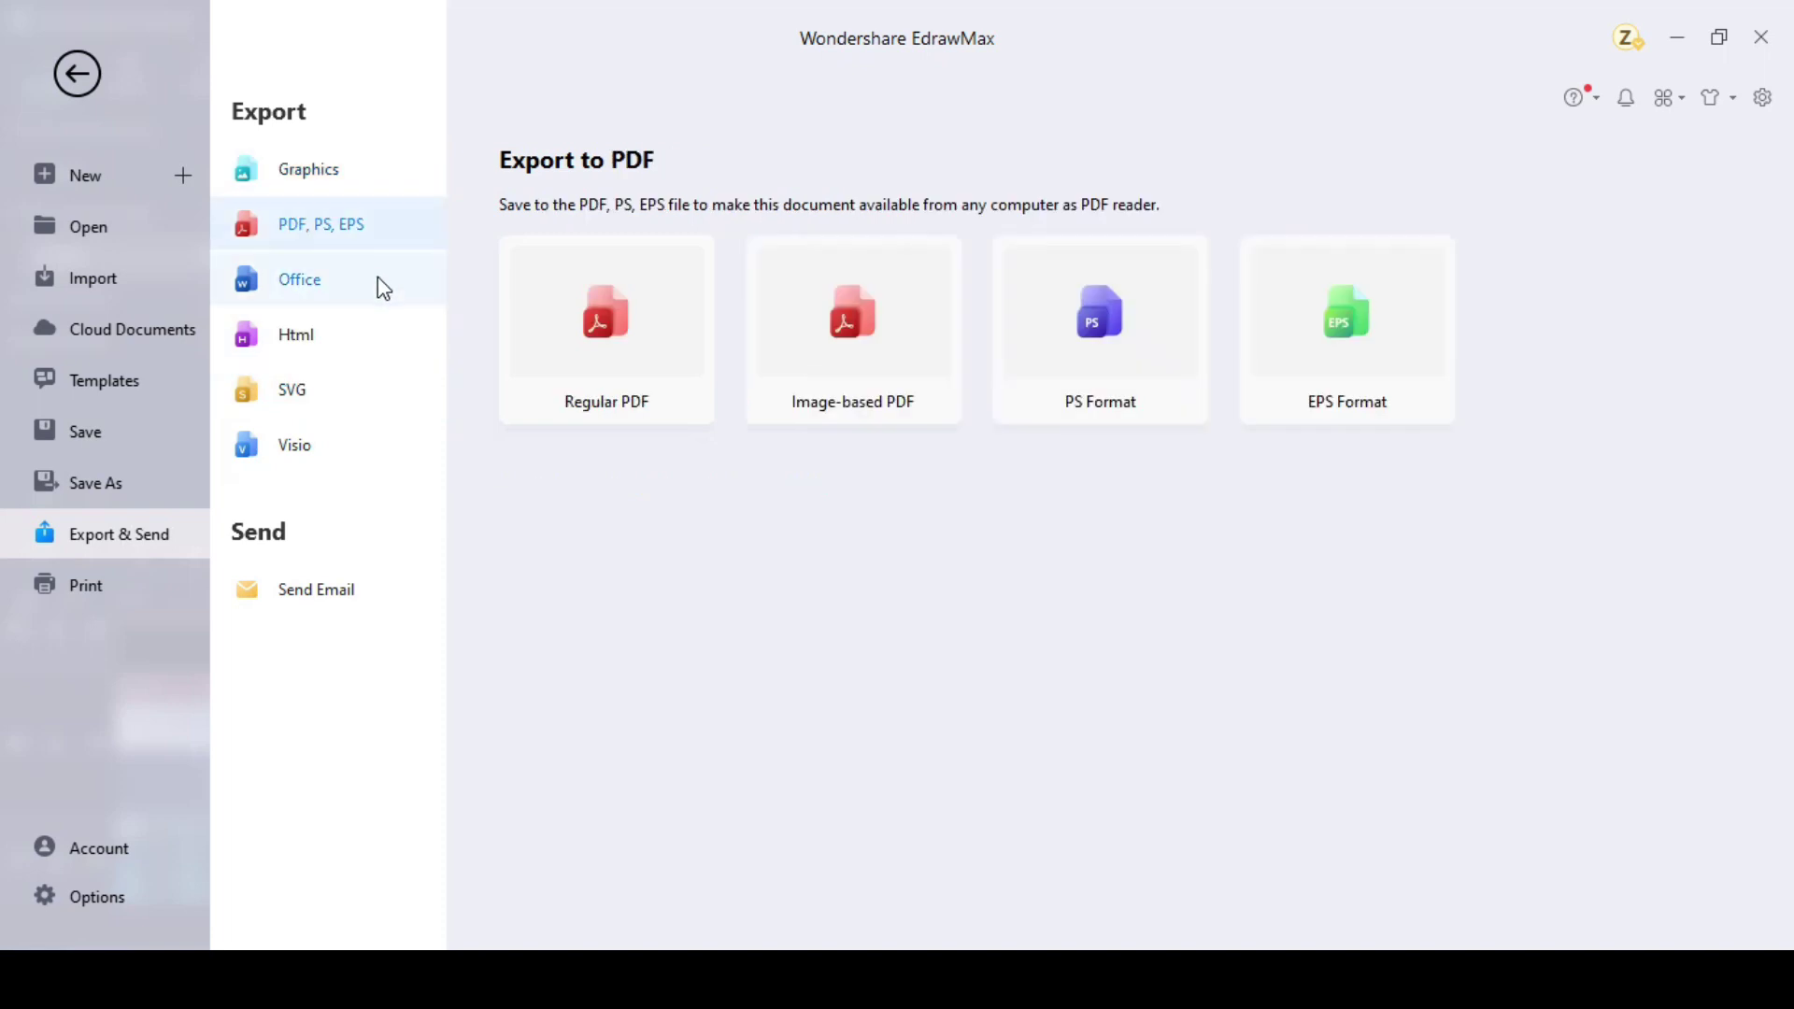
pyautogui.click(377, 276)
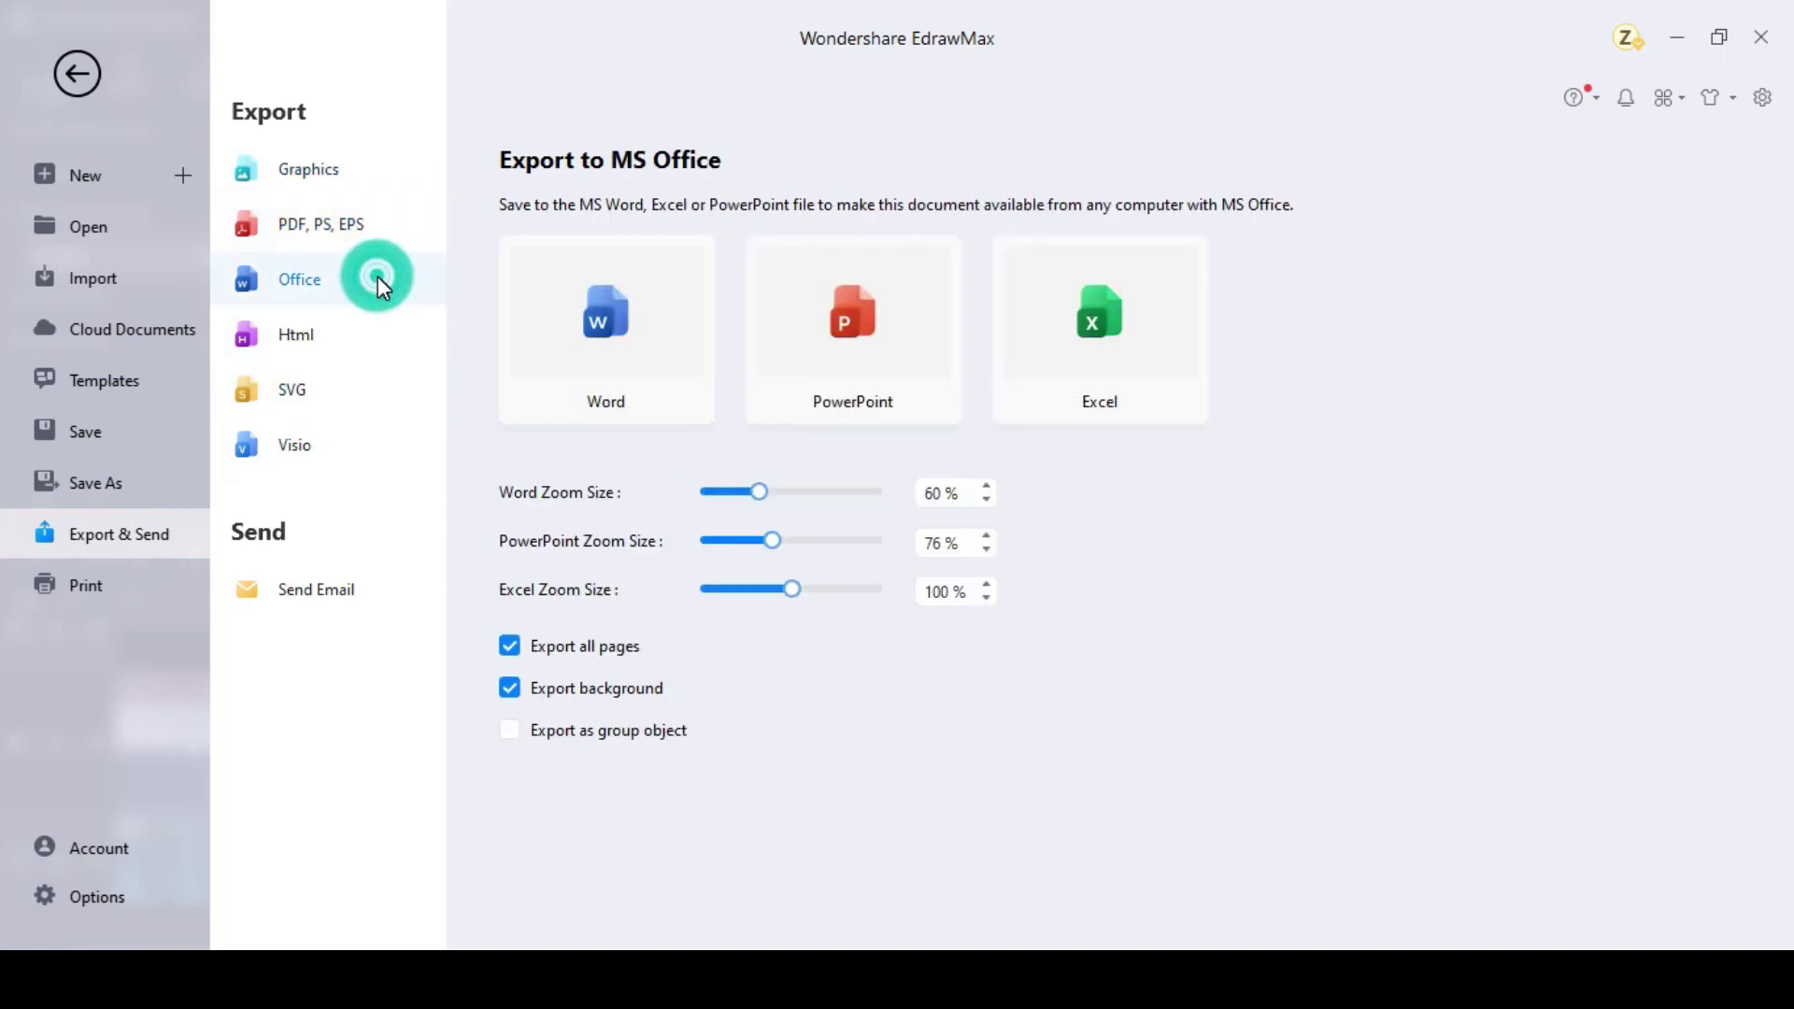
pyautogui.click(1146, 329)
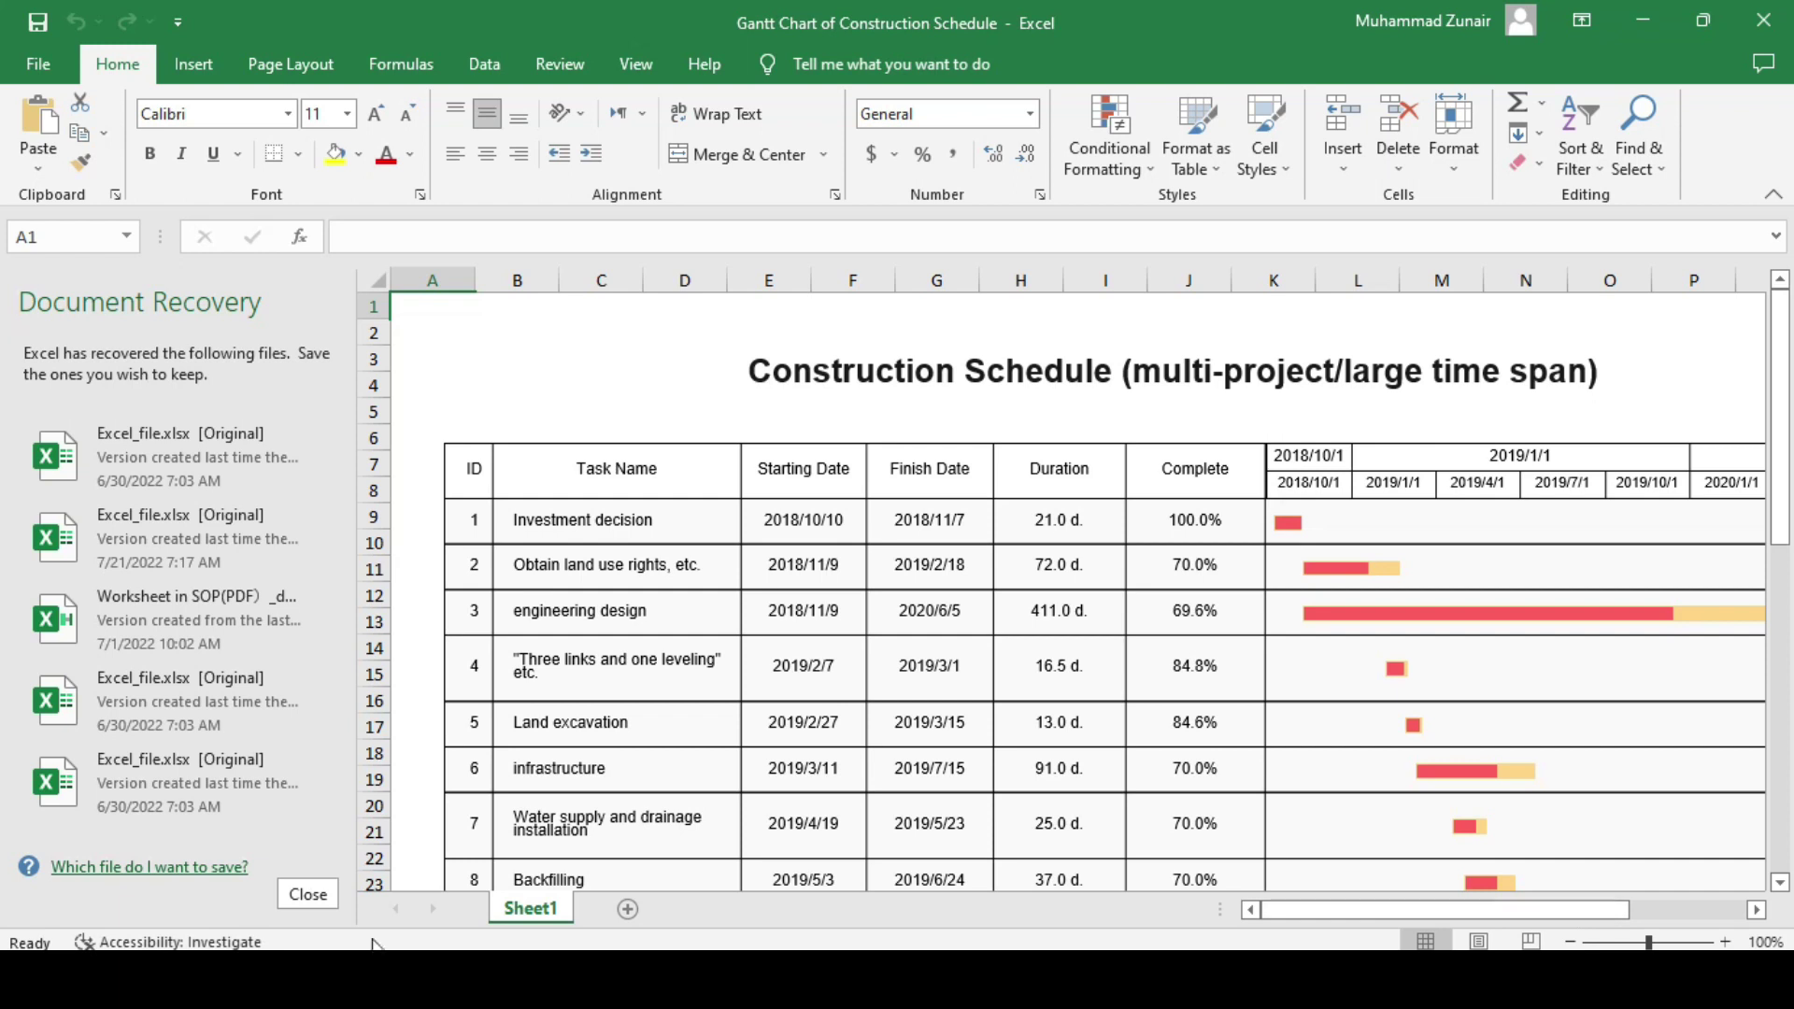
# - Close Excel's Document Recovery pane and check the Starting Date, Task Name and Investment decision text boxes
pyautogui.click(308, 894)
pyautogui.click(519, 499)
pyautogui.click(364, 495)
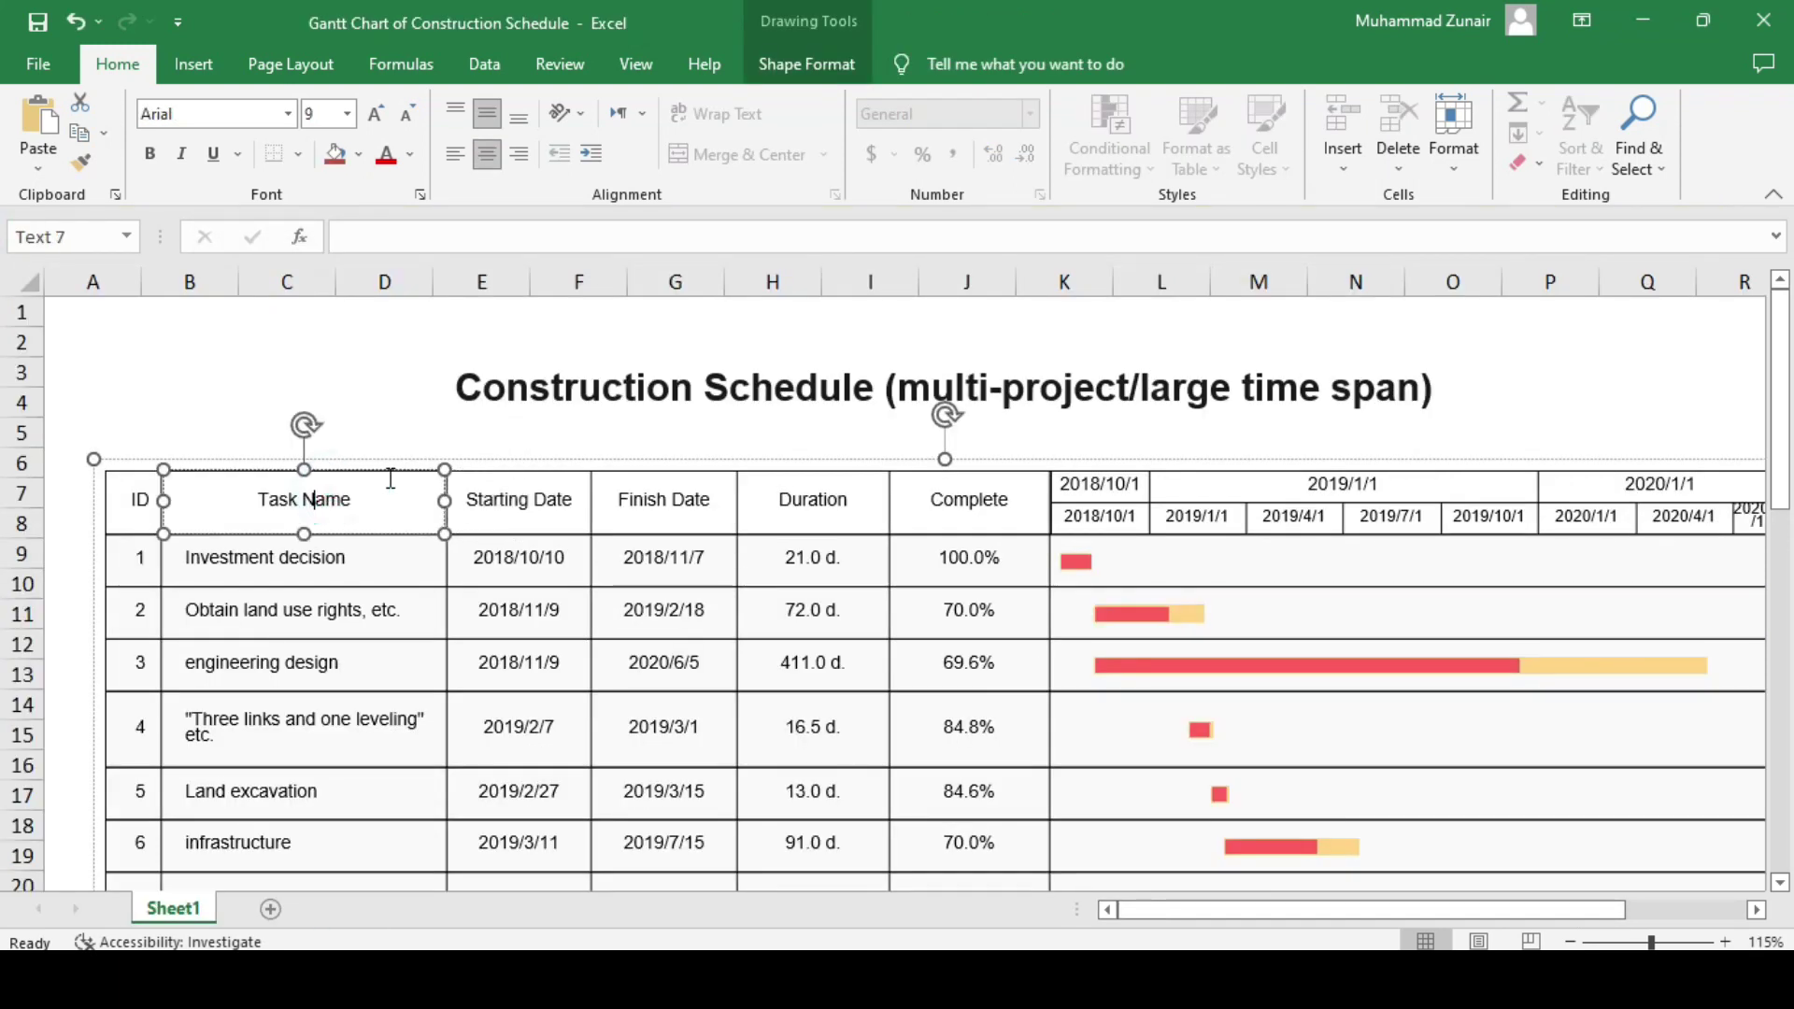
pyautogui.scroll(-1, 392, 475)
pyautogui.scroll(1, 493, 396)
pyautogui.moveTo(549, 371); pyautogui.dragTo(1454, 360)
pyautogui.scroll(-1, 401, 429)
pyautogui.click(372, 475)
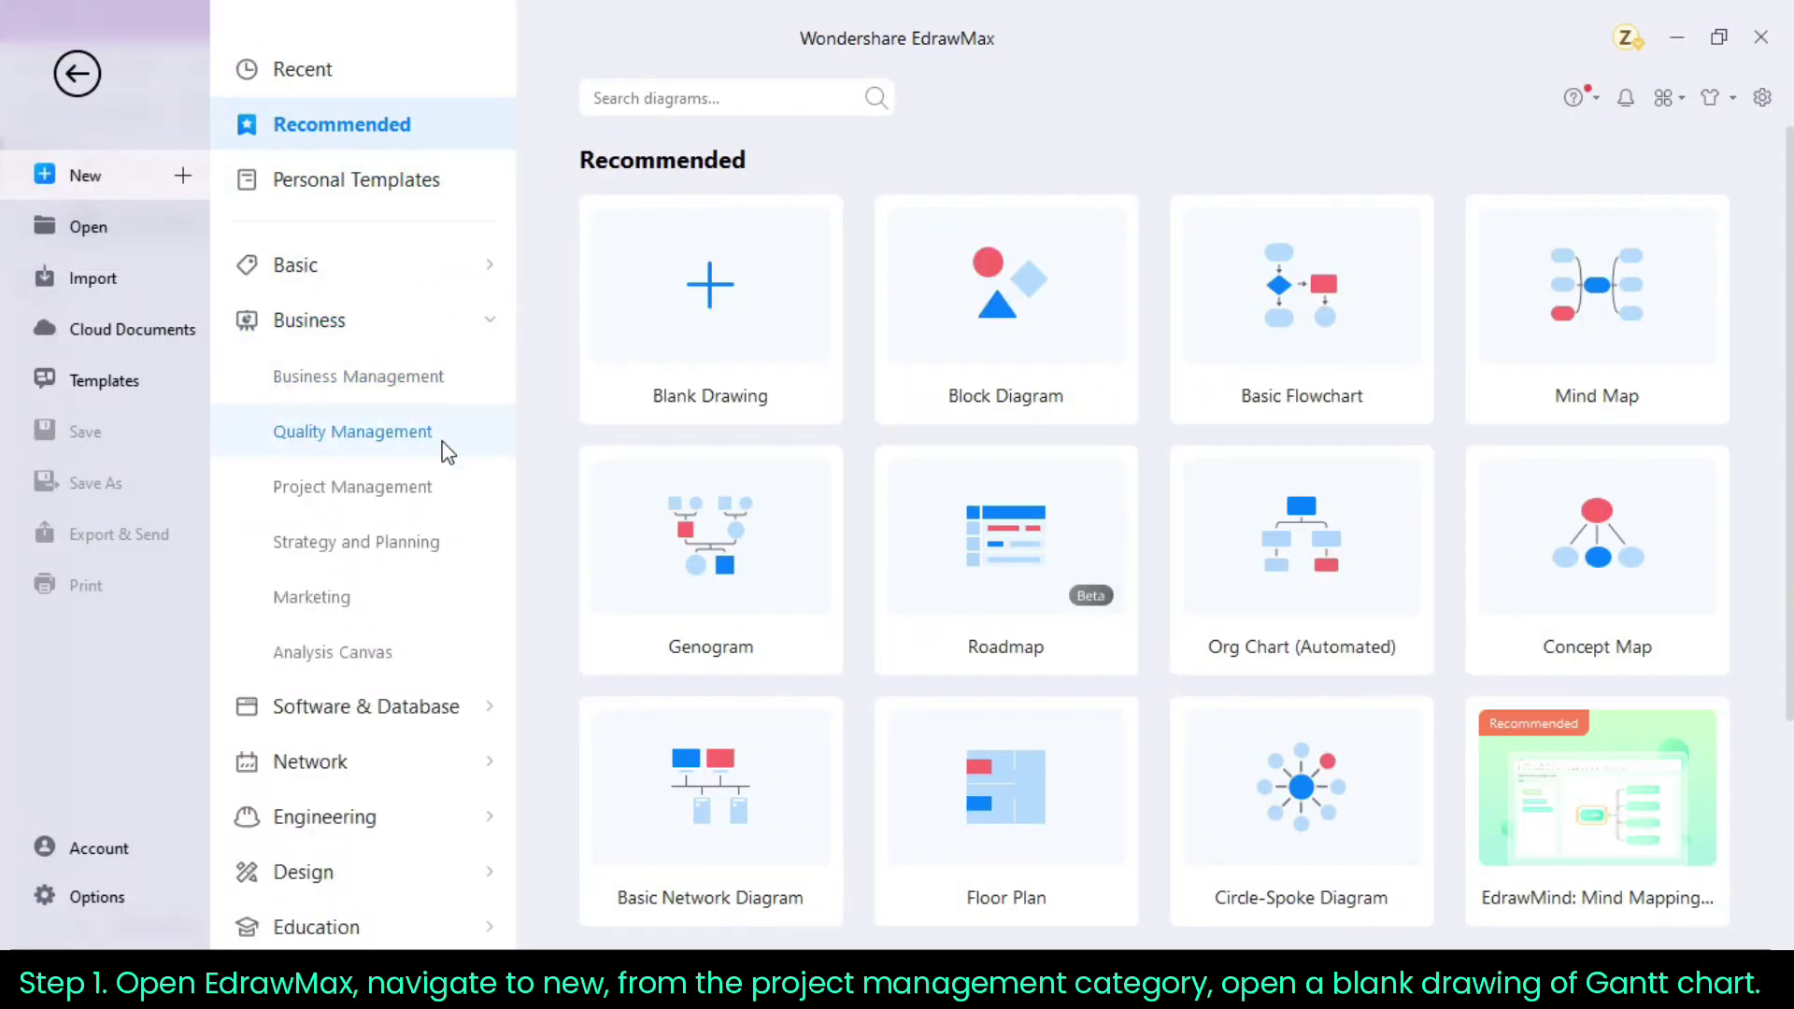
# - Create a new Blank Drawing from Project Management > Gantt Charts
pyautogui.click(440, 489)
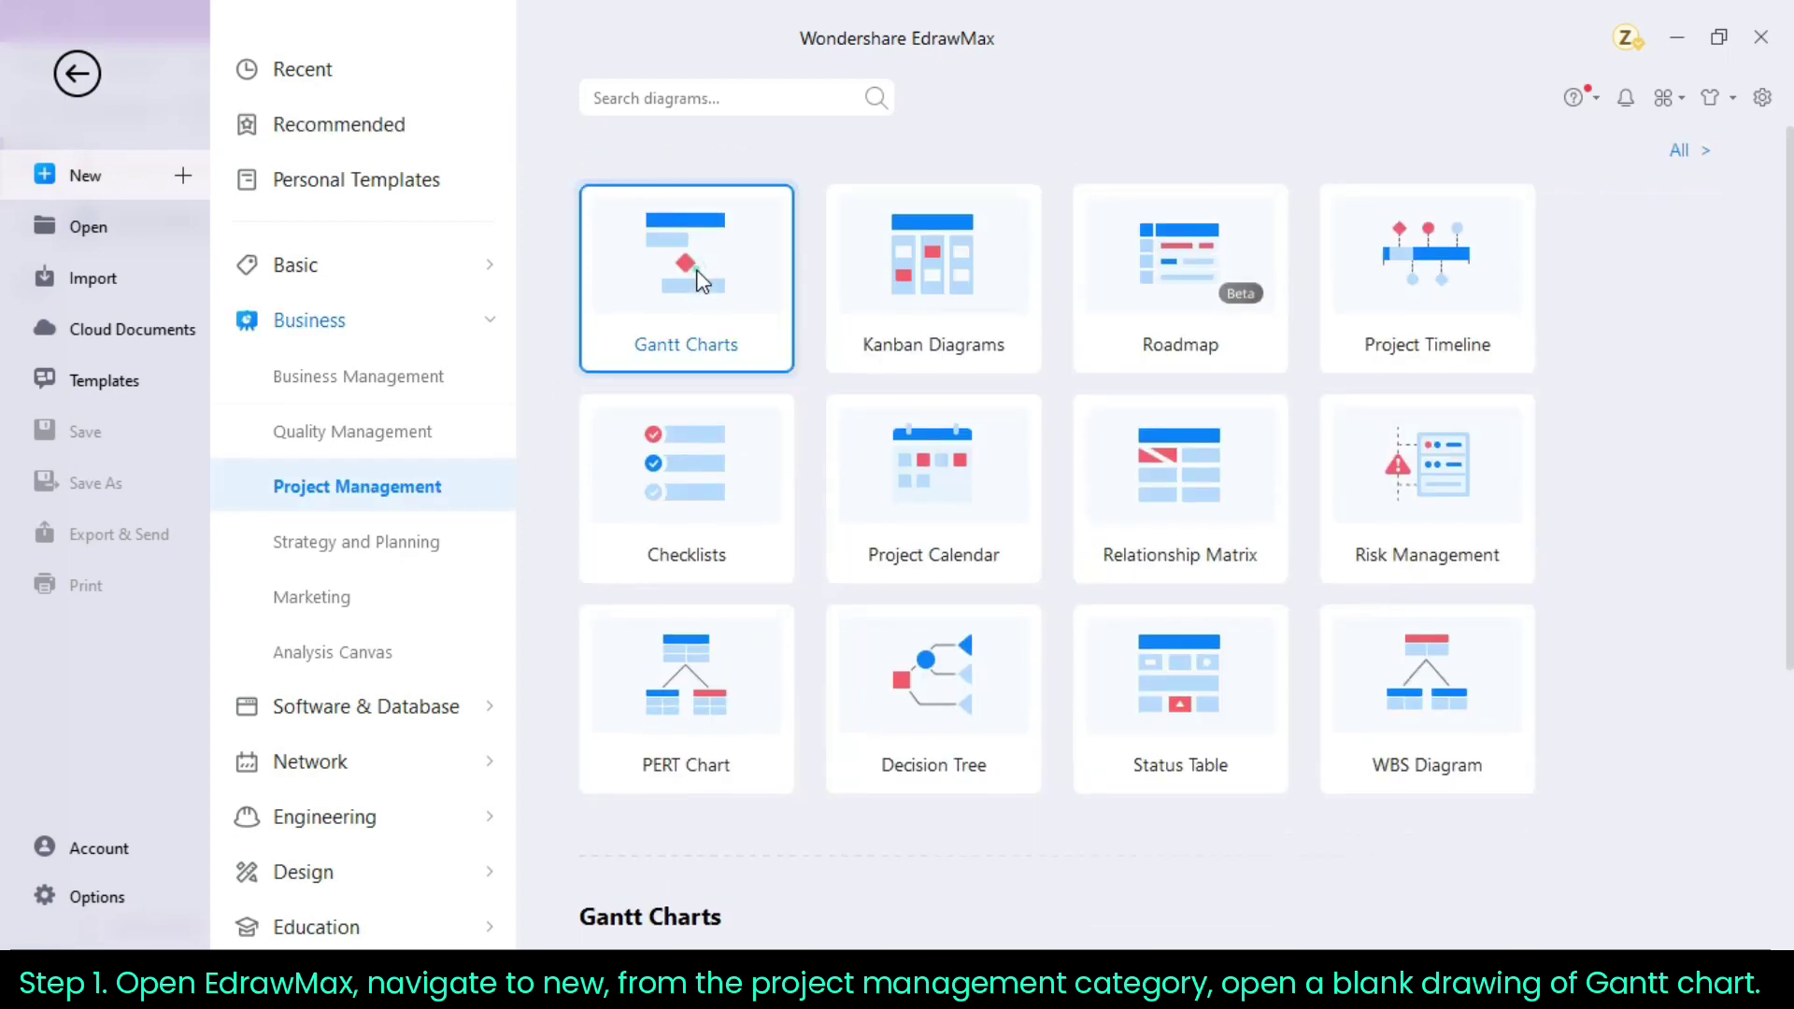
pyautogui.scroll(-1, 654, 386)
pyautogui.scroll(-3, 544, 653)
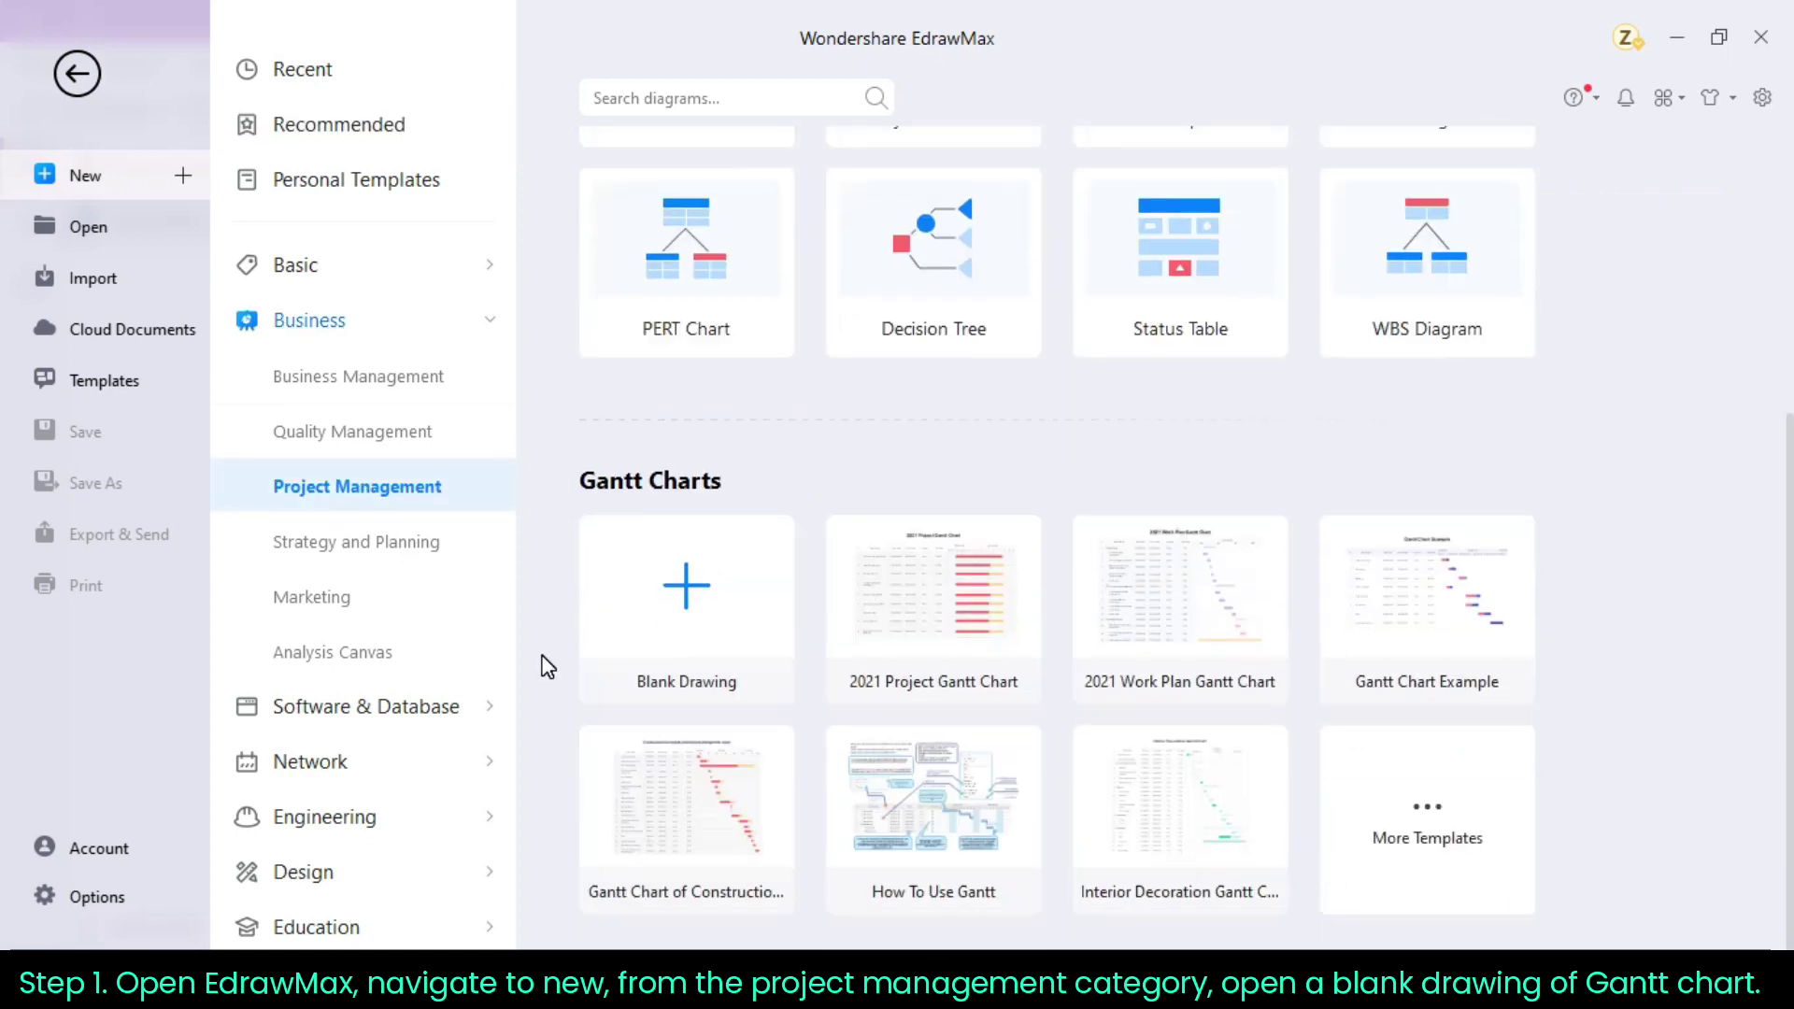
pyautogui.click(700, 605)
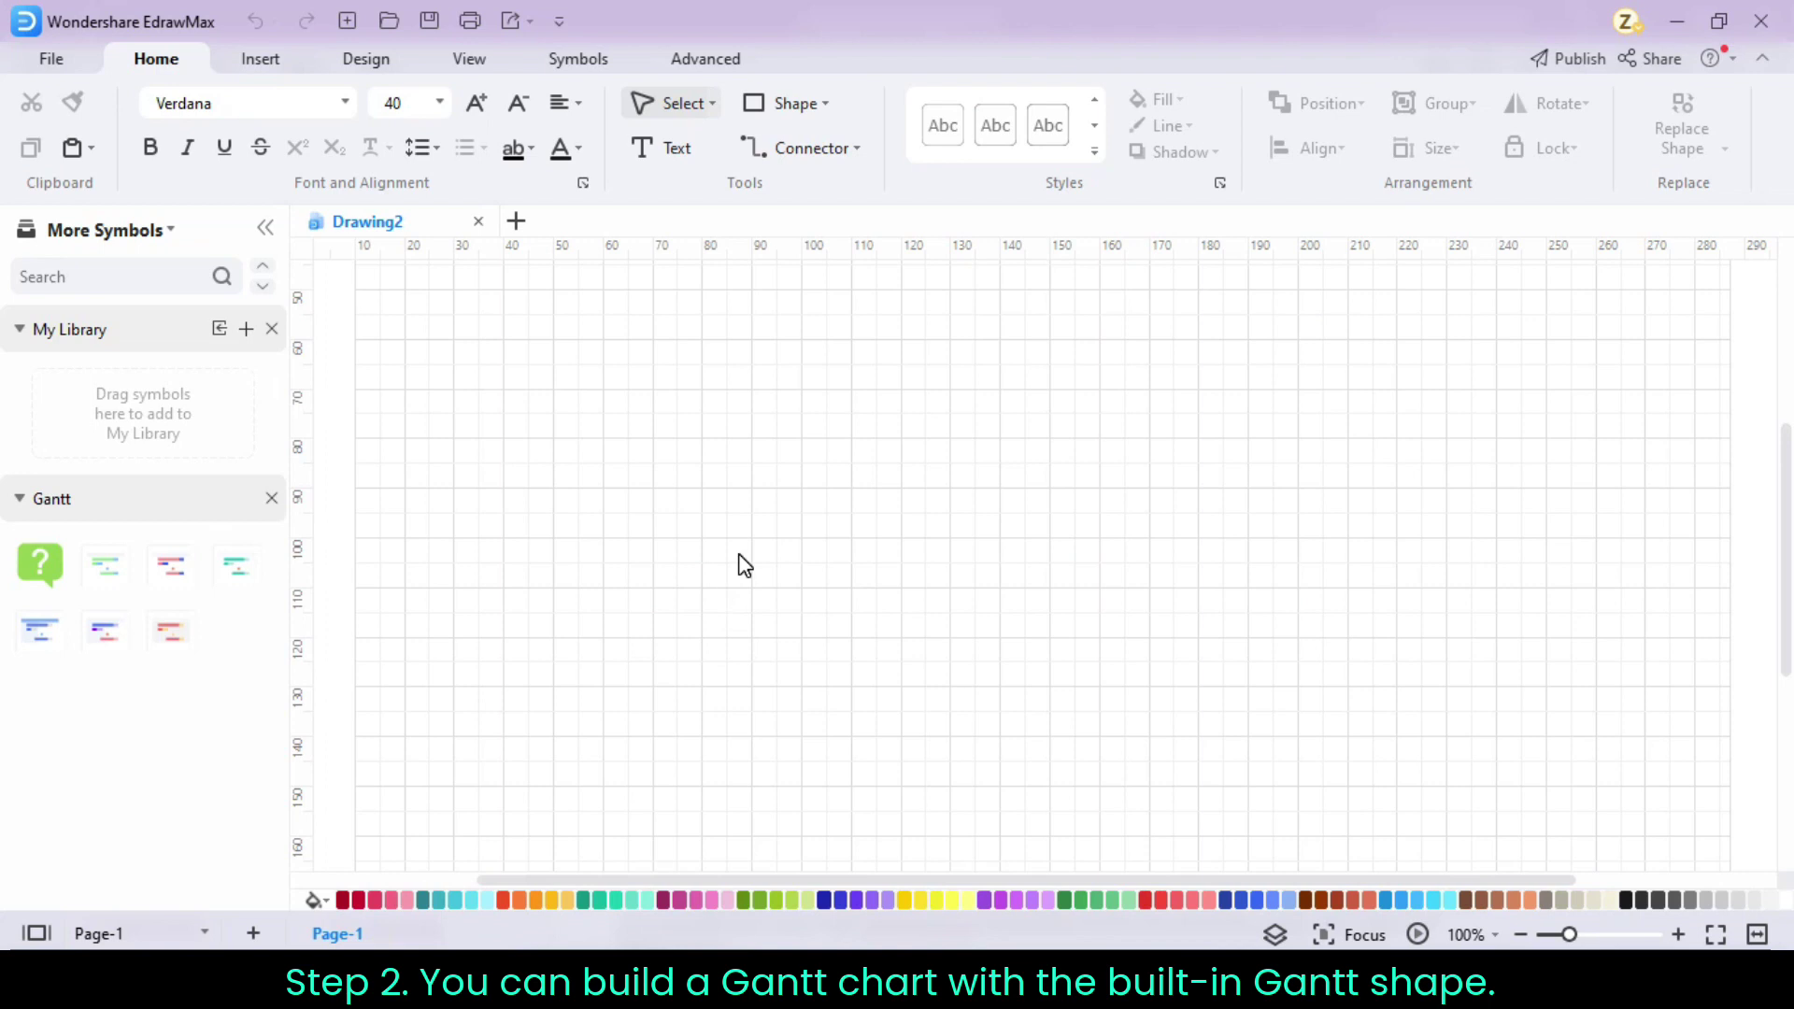
# - Place a Gantt chart on the page, keeping the 0.0% percent and 27/09/2022 date formats
pyautogui.click(31, 502)
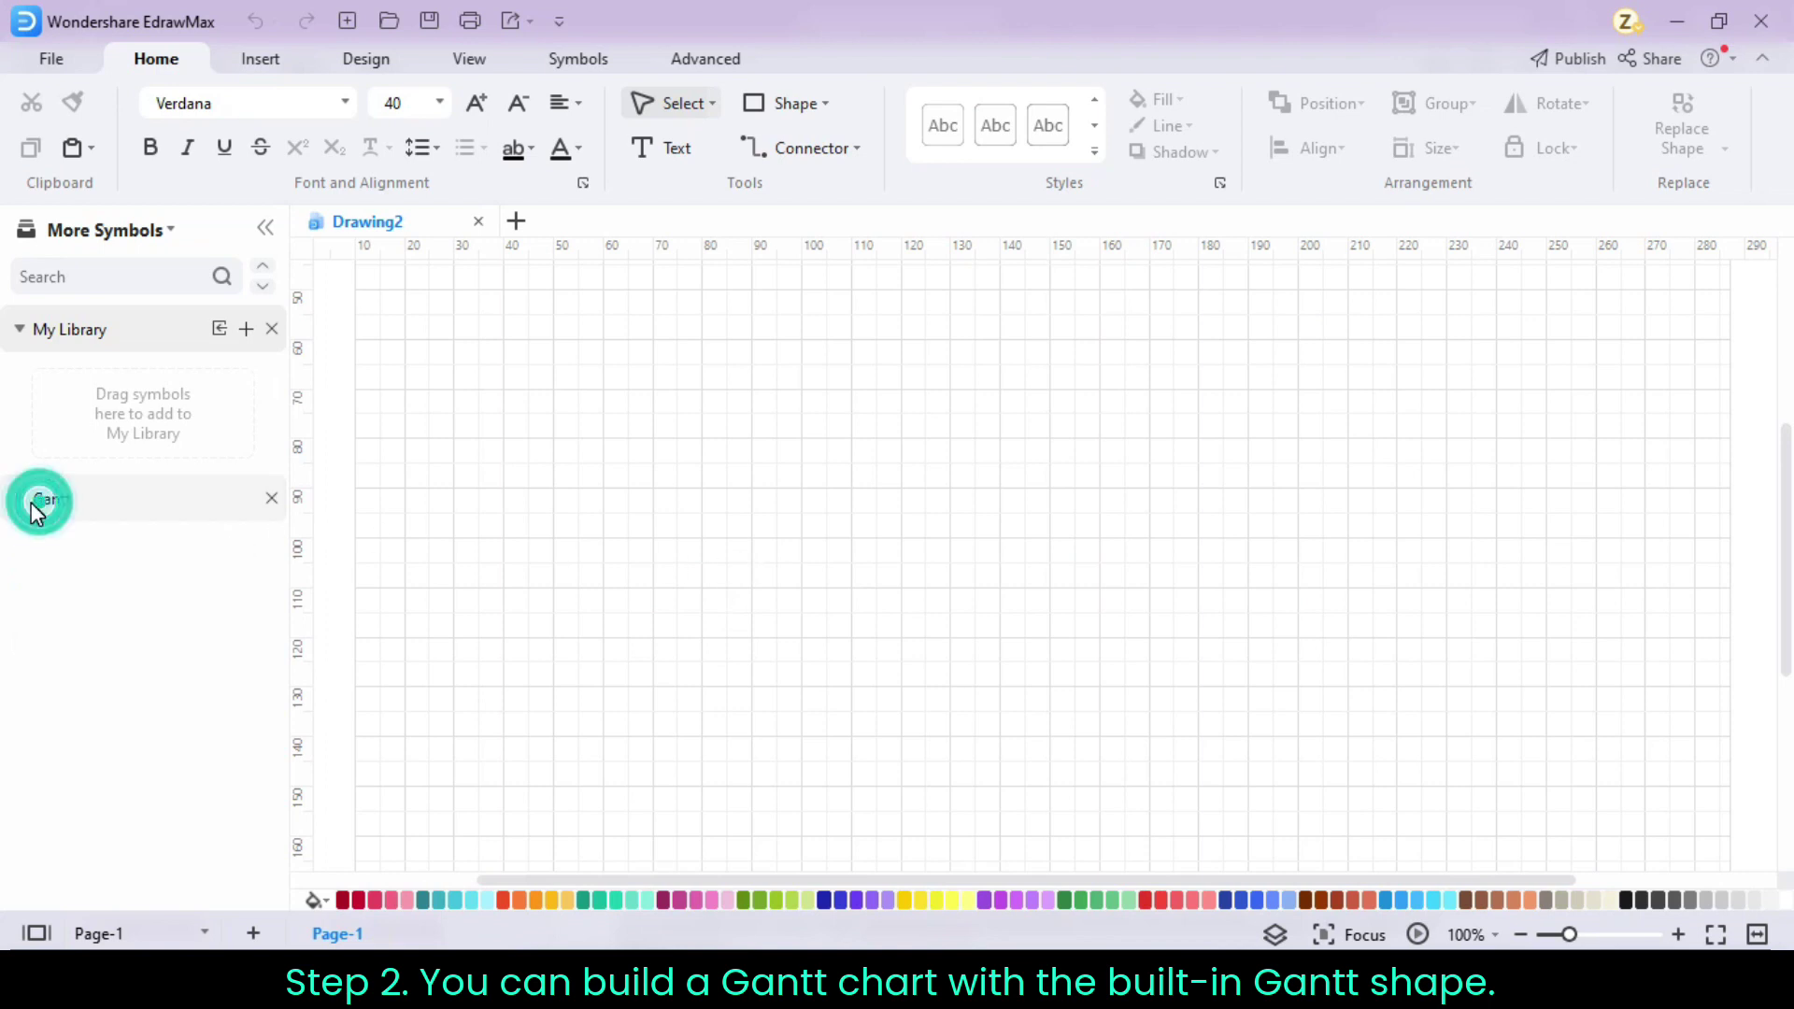
pyautogui.click(30, 501)
pyautogui.moveTo(159, 574); pyautogui.dragTo(1025, 492)
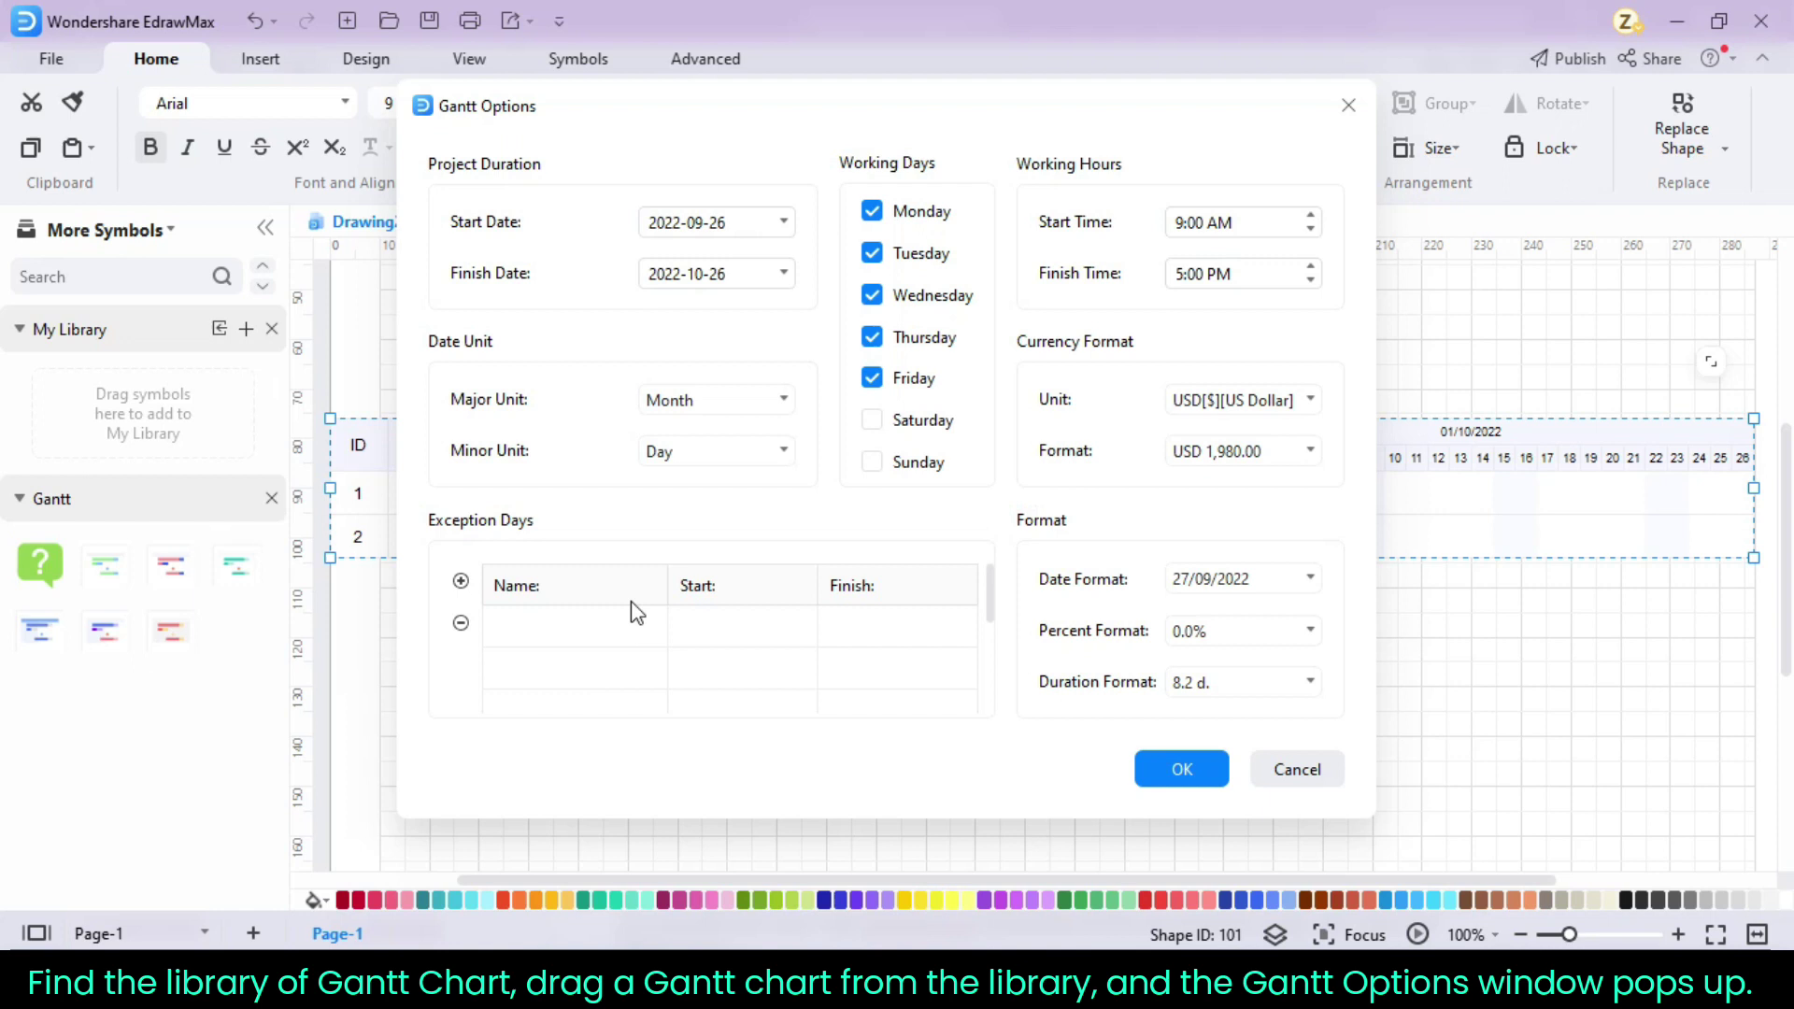
pyautogui.click(576, 627)
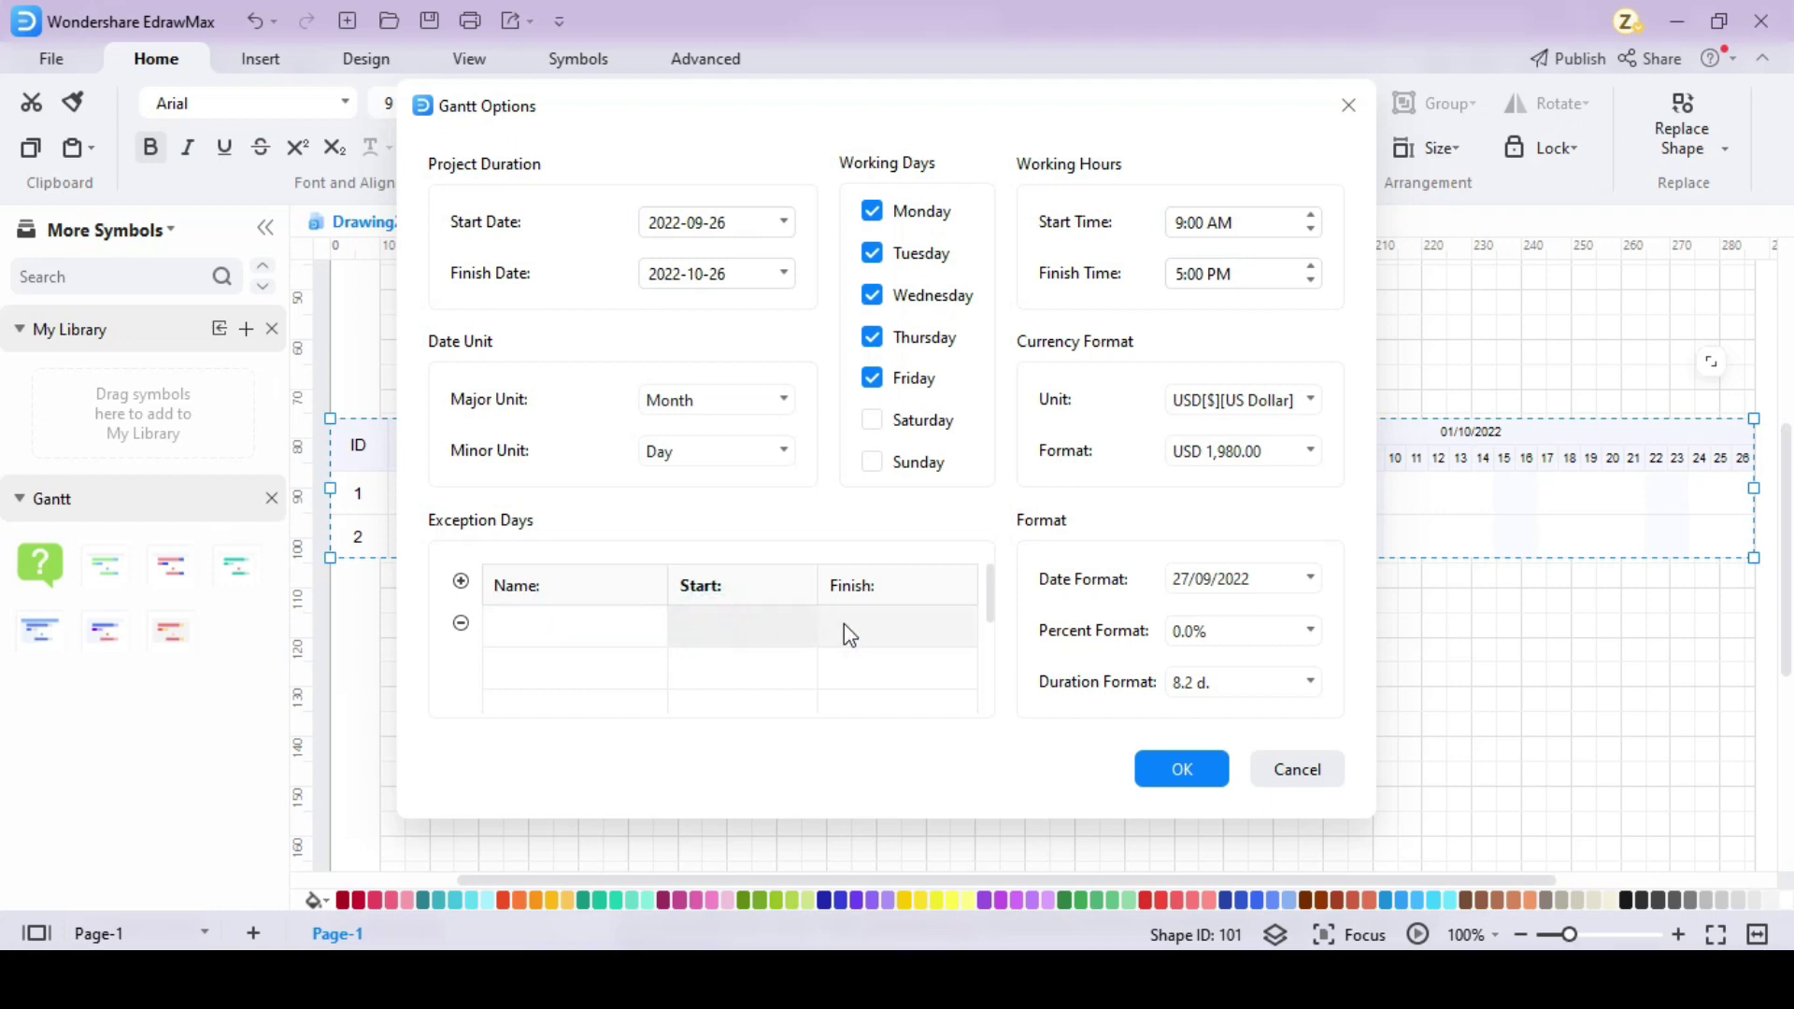
pyautogui.click(1246, 642)
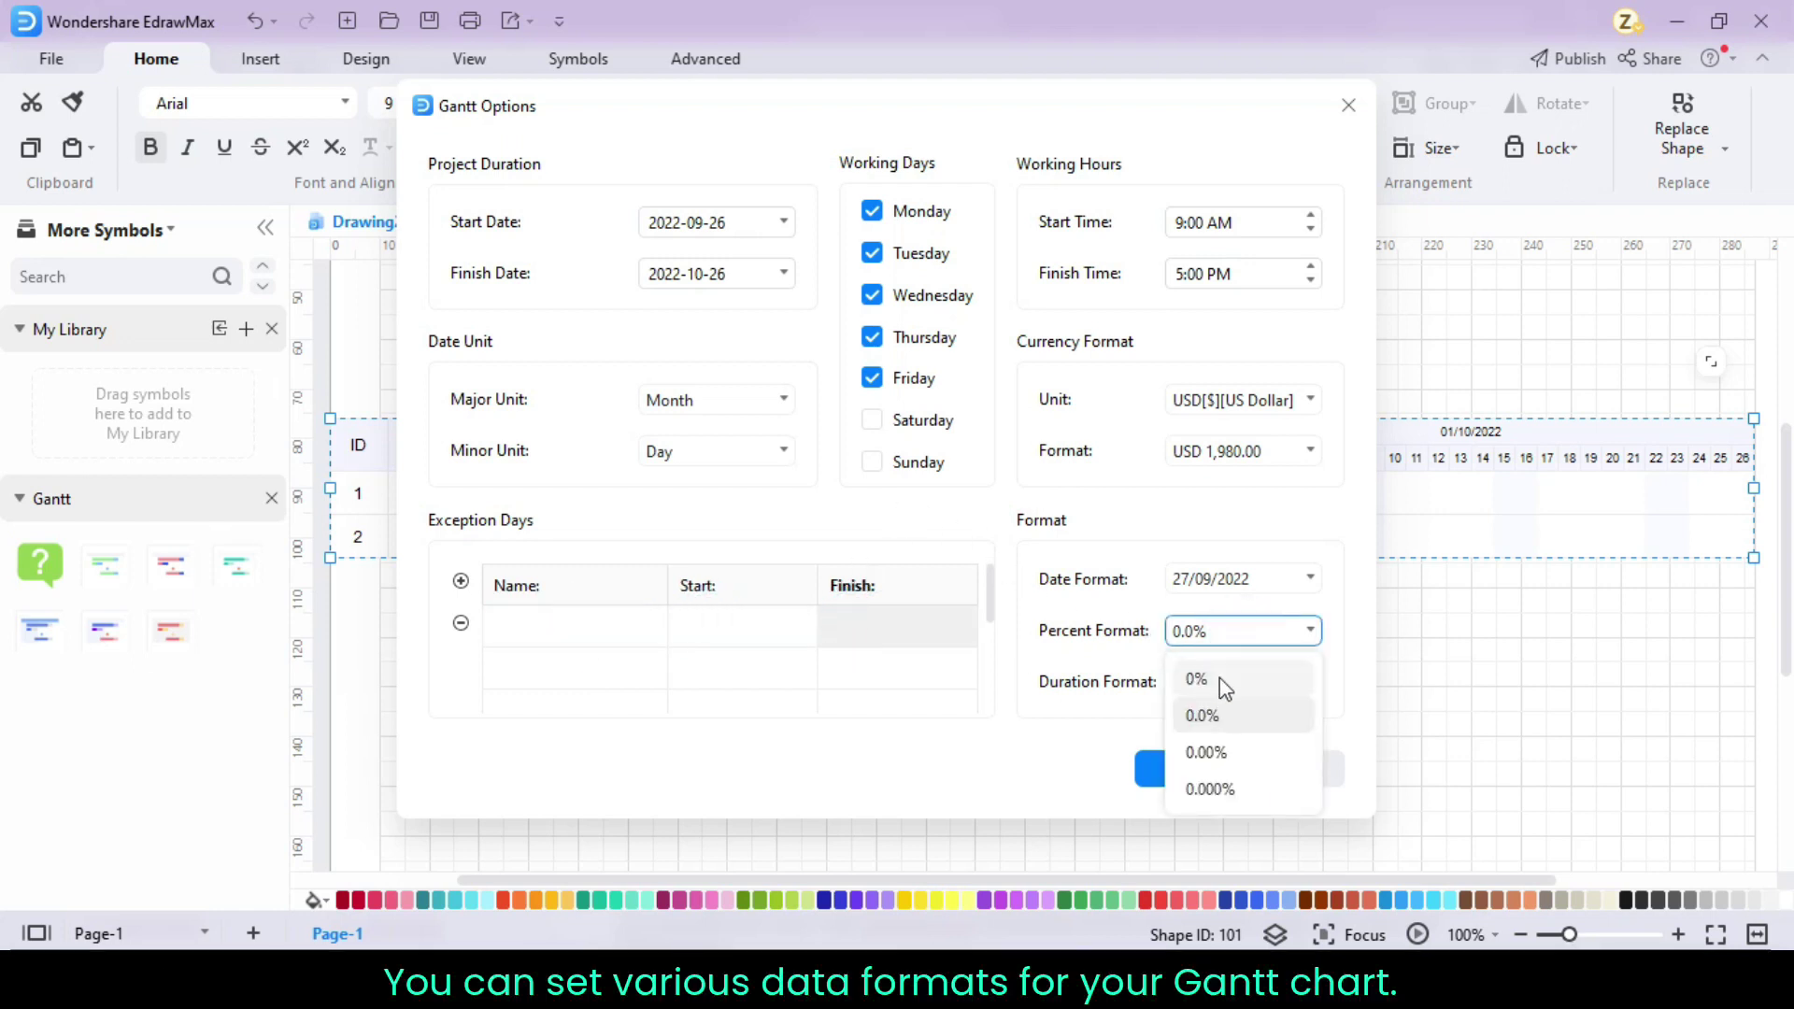
pyautogui.click(1283, 632)
pyautogui.click(1294, 585)
pyautogui.click(1297, 586)
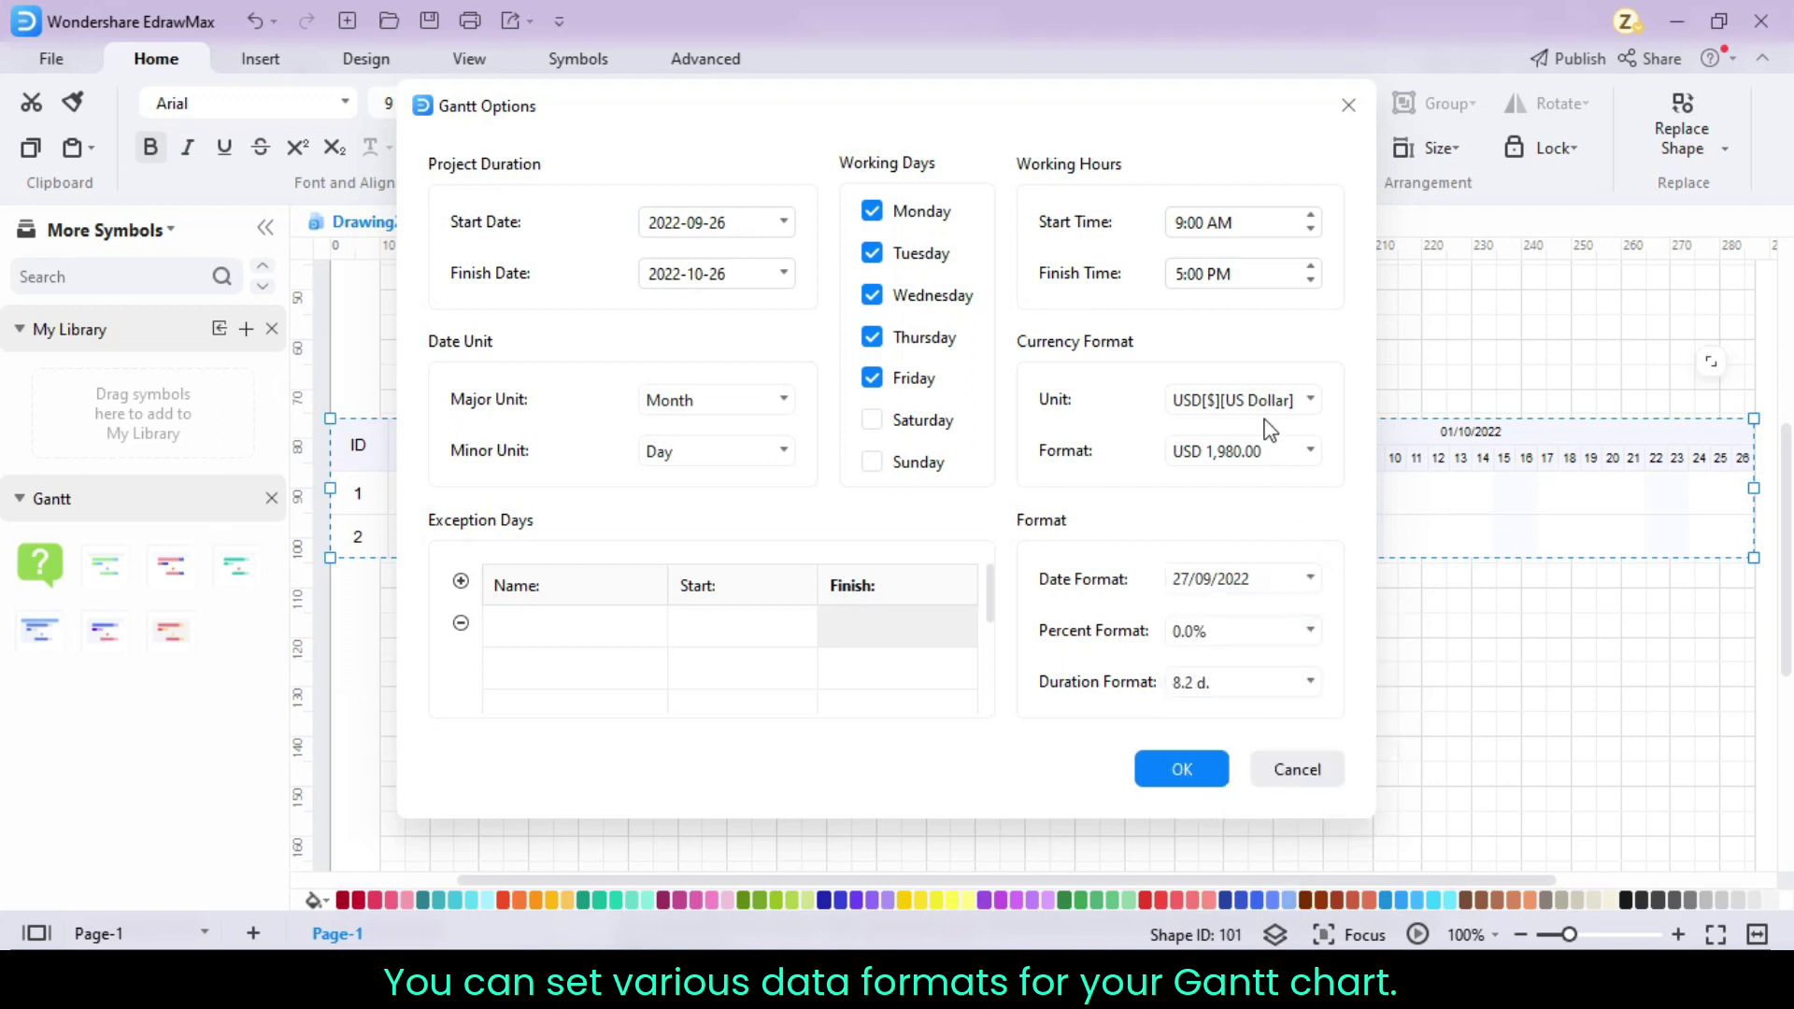
pyautogui.click(762, 227)
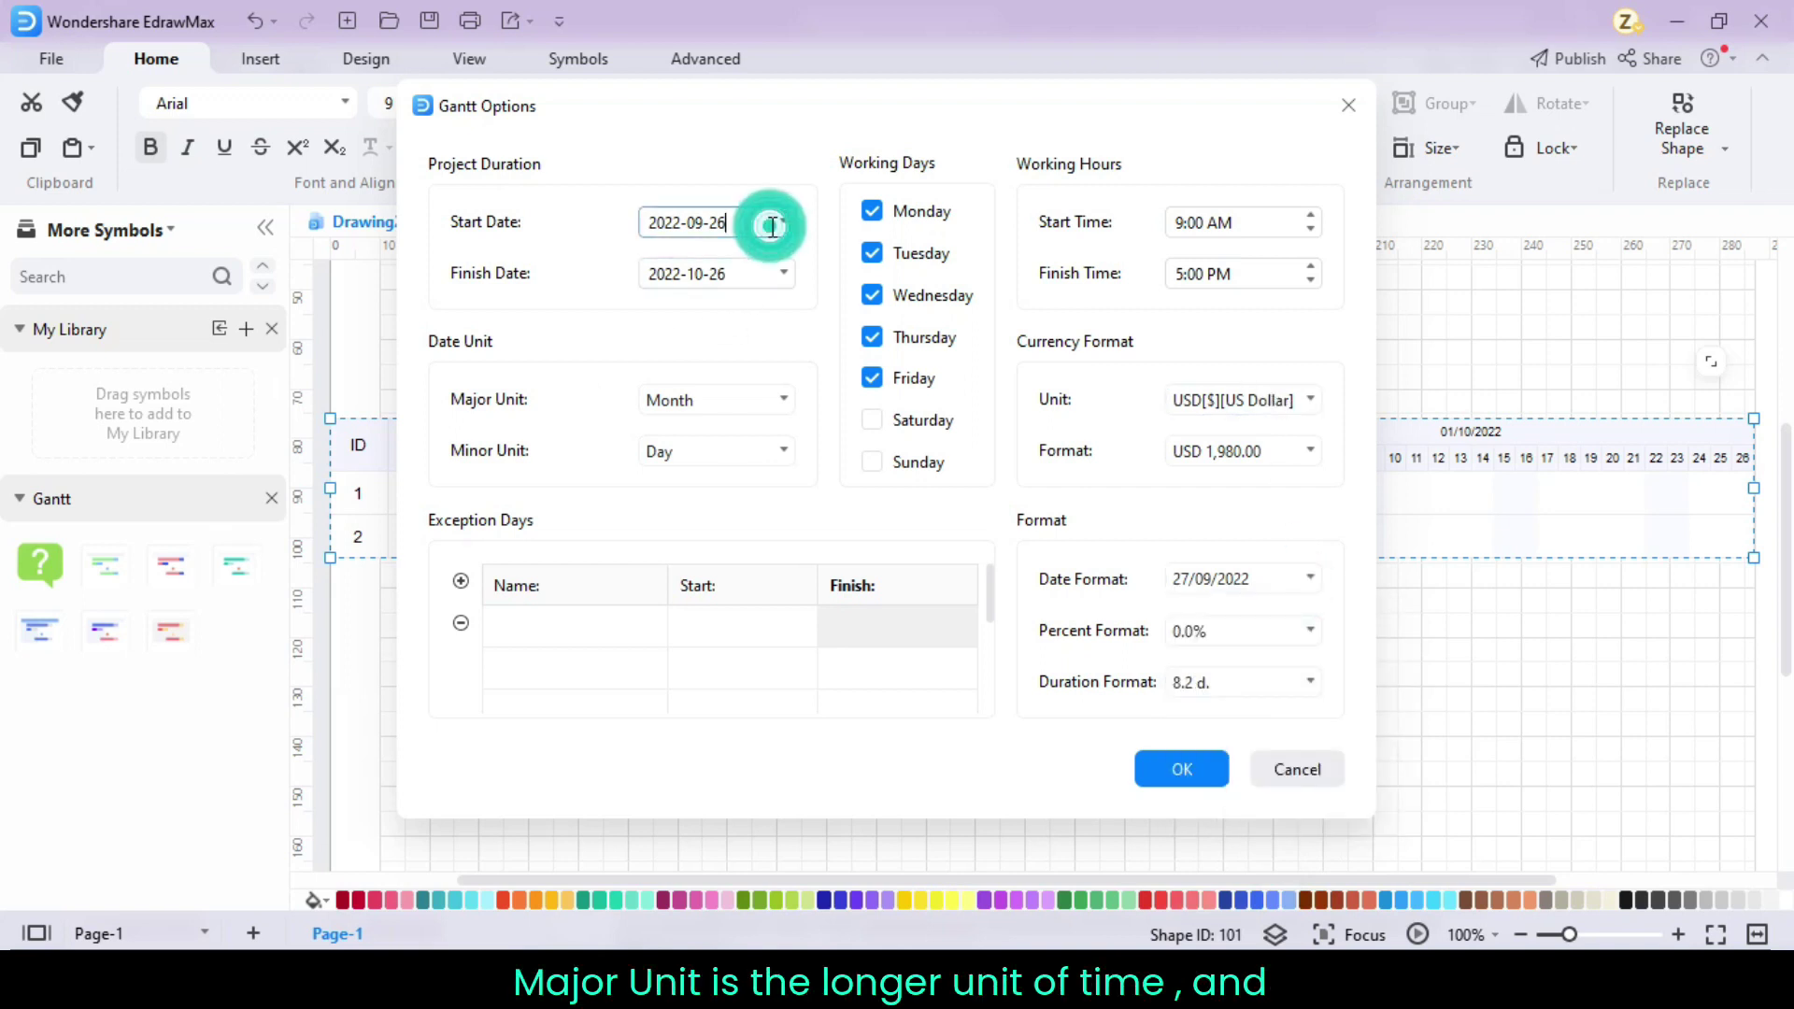
# - Set the Gantt major time unit to Month and the minor unit to Day
pyautogui.click(785, 400)
pyautogui.click(752, 447)
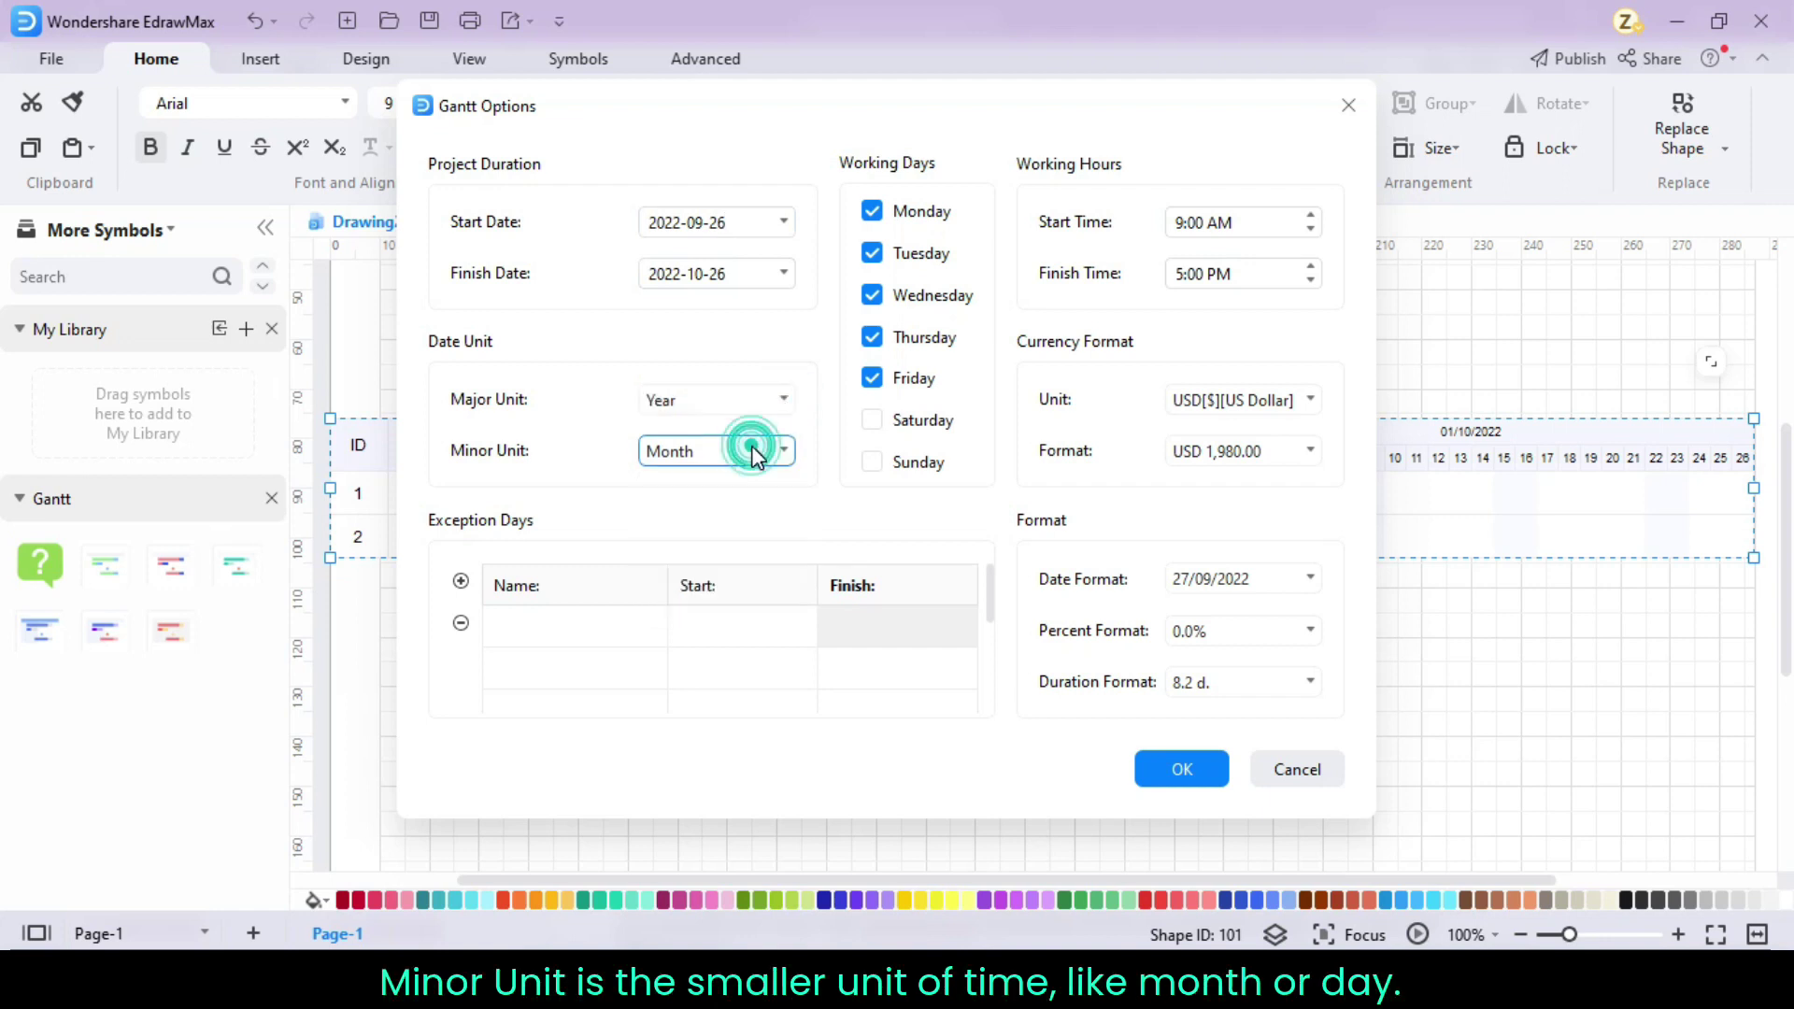
pyautogui.click(778, 402)
pyautogui.click(743, 529)
pyautogui.click(775, 453)
pyautogui.click(750, 544)
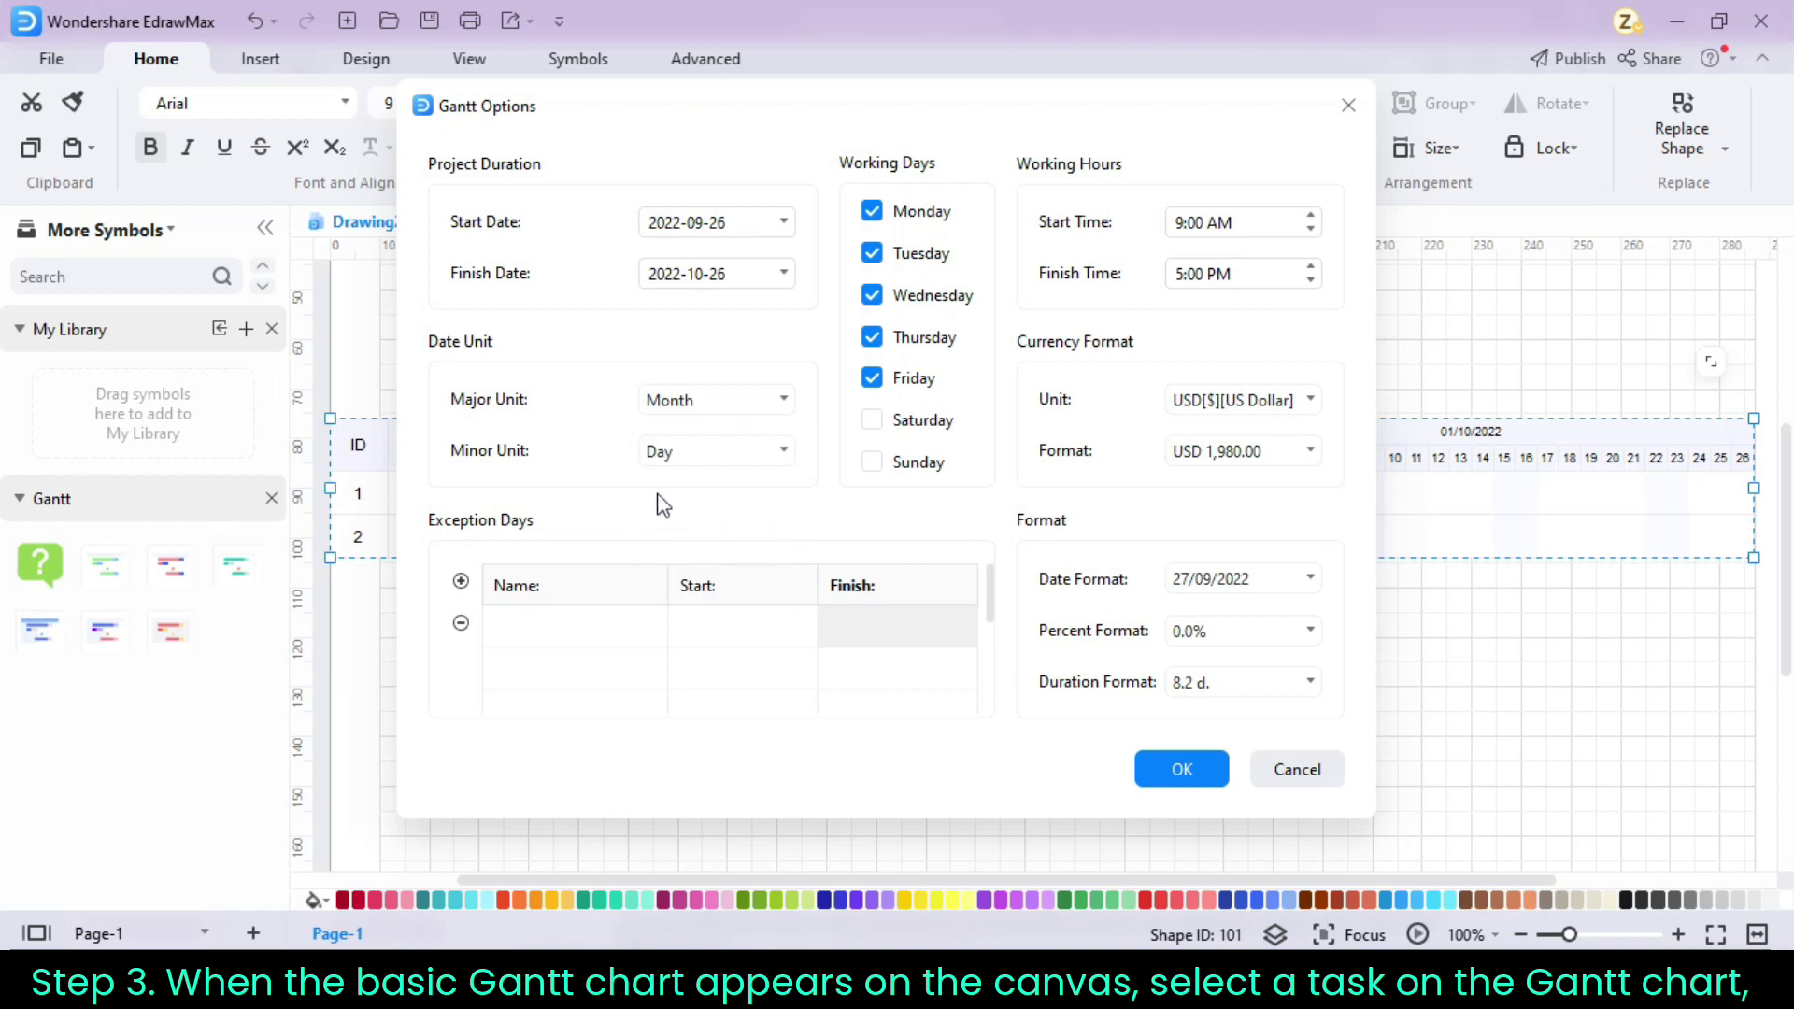
pyautogui.click(622, 500)
pyautogui.click(1153, 776)
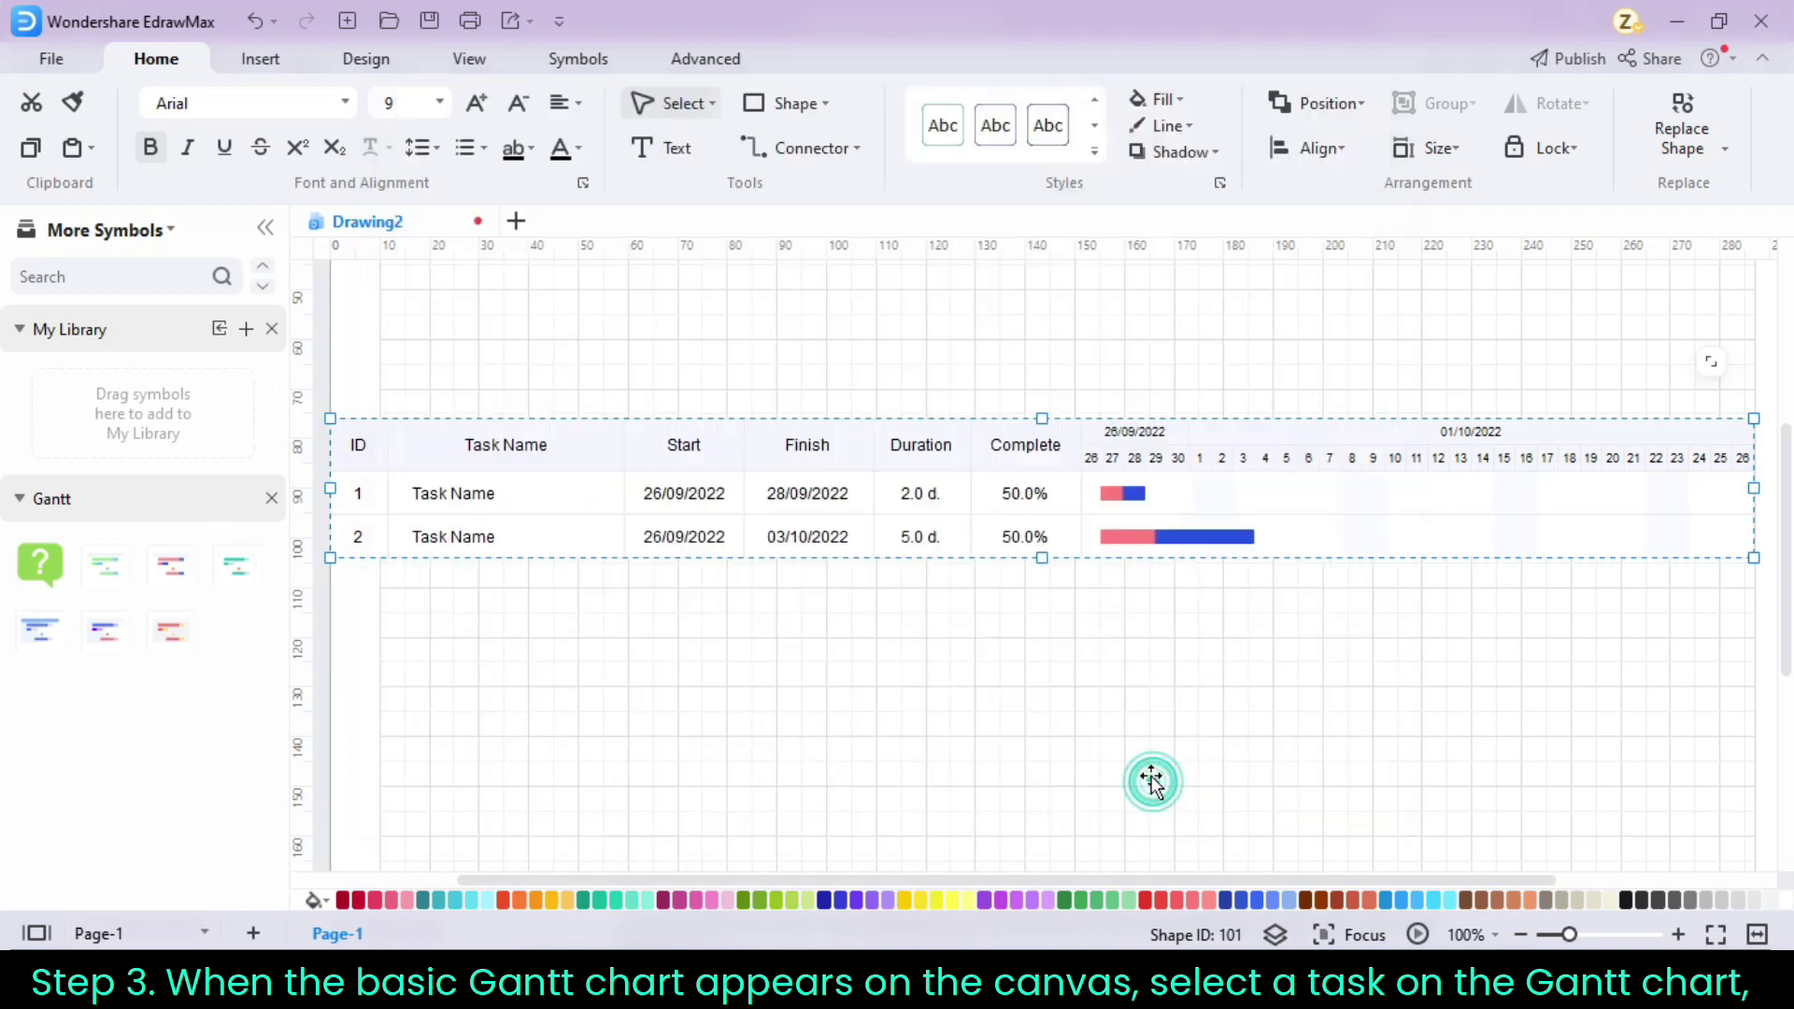
pyautogui.click(1146, 692)
pyautogui.scroll(-1, 1148, 701)
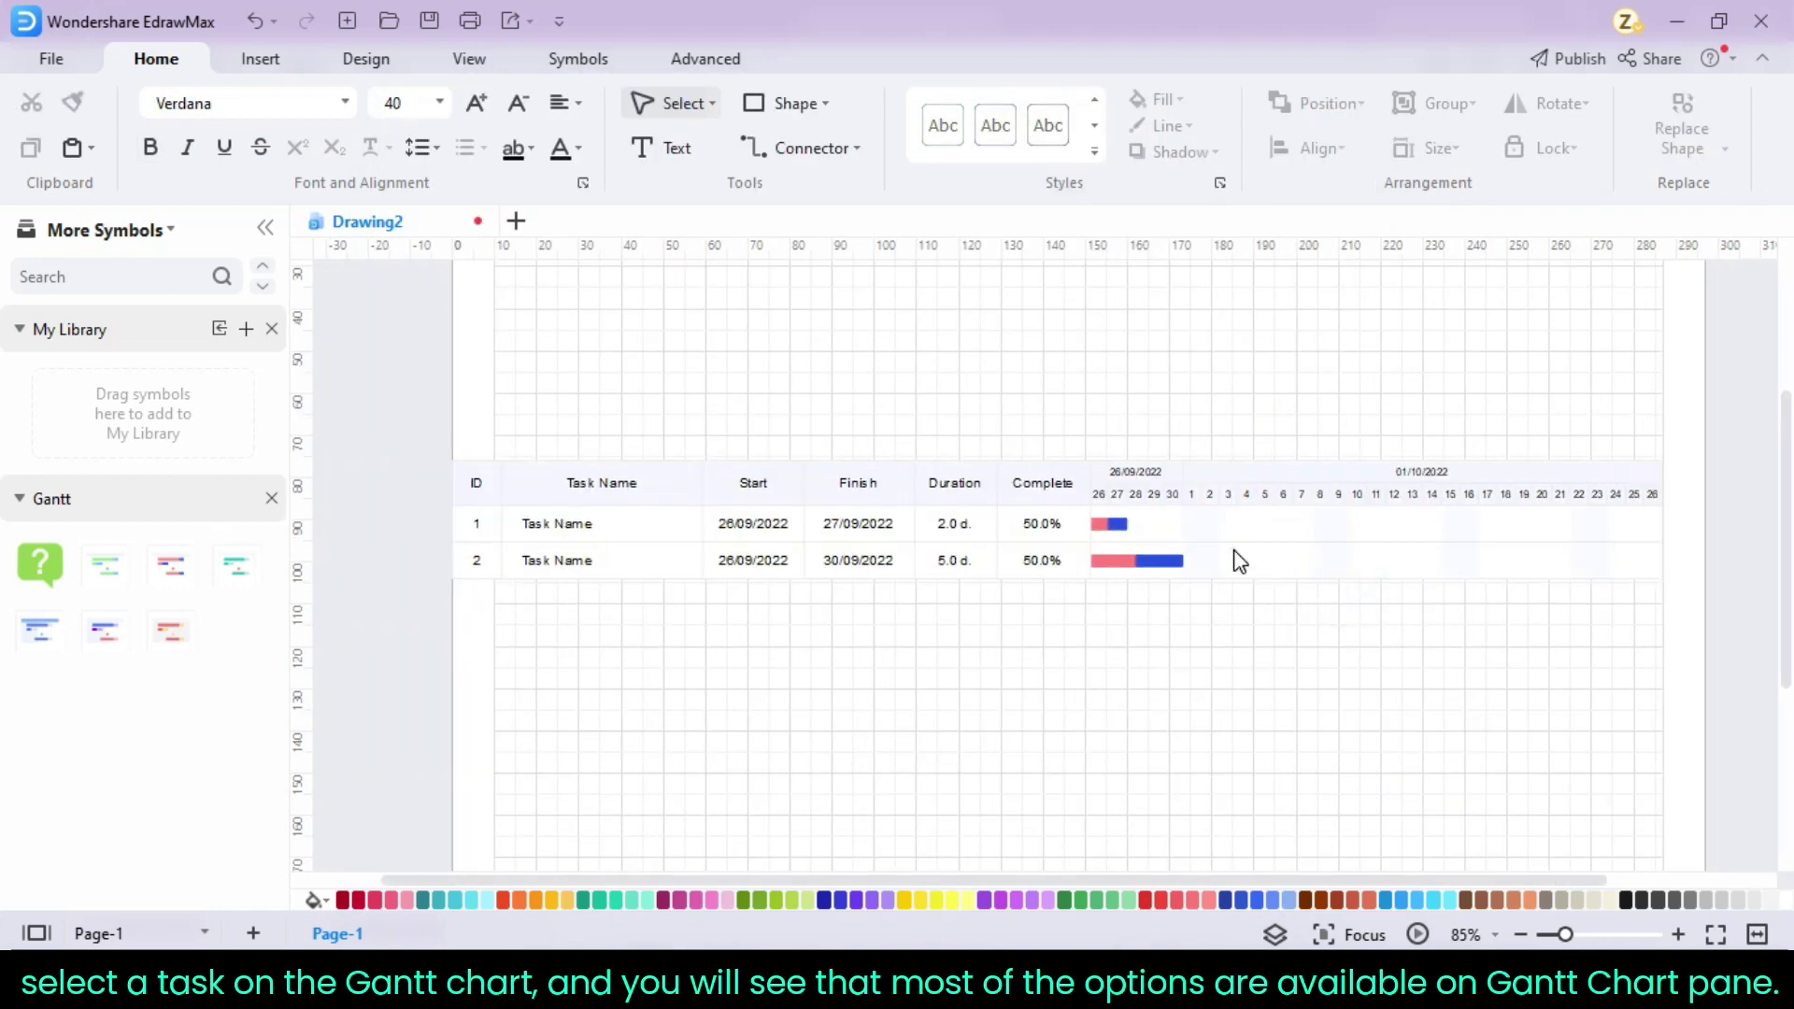
pyautogui.click(1237, 559)
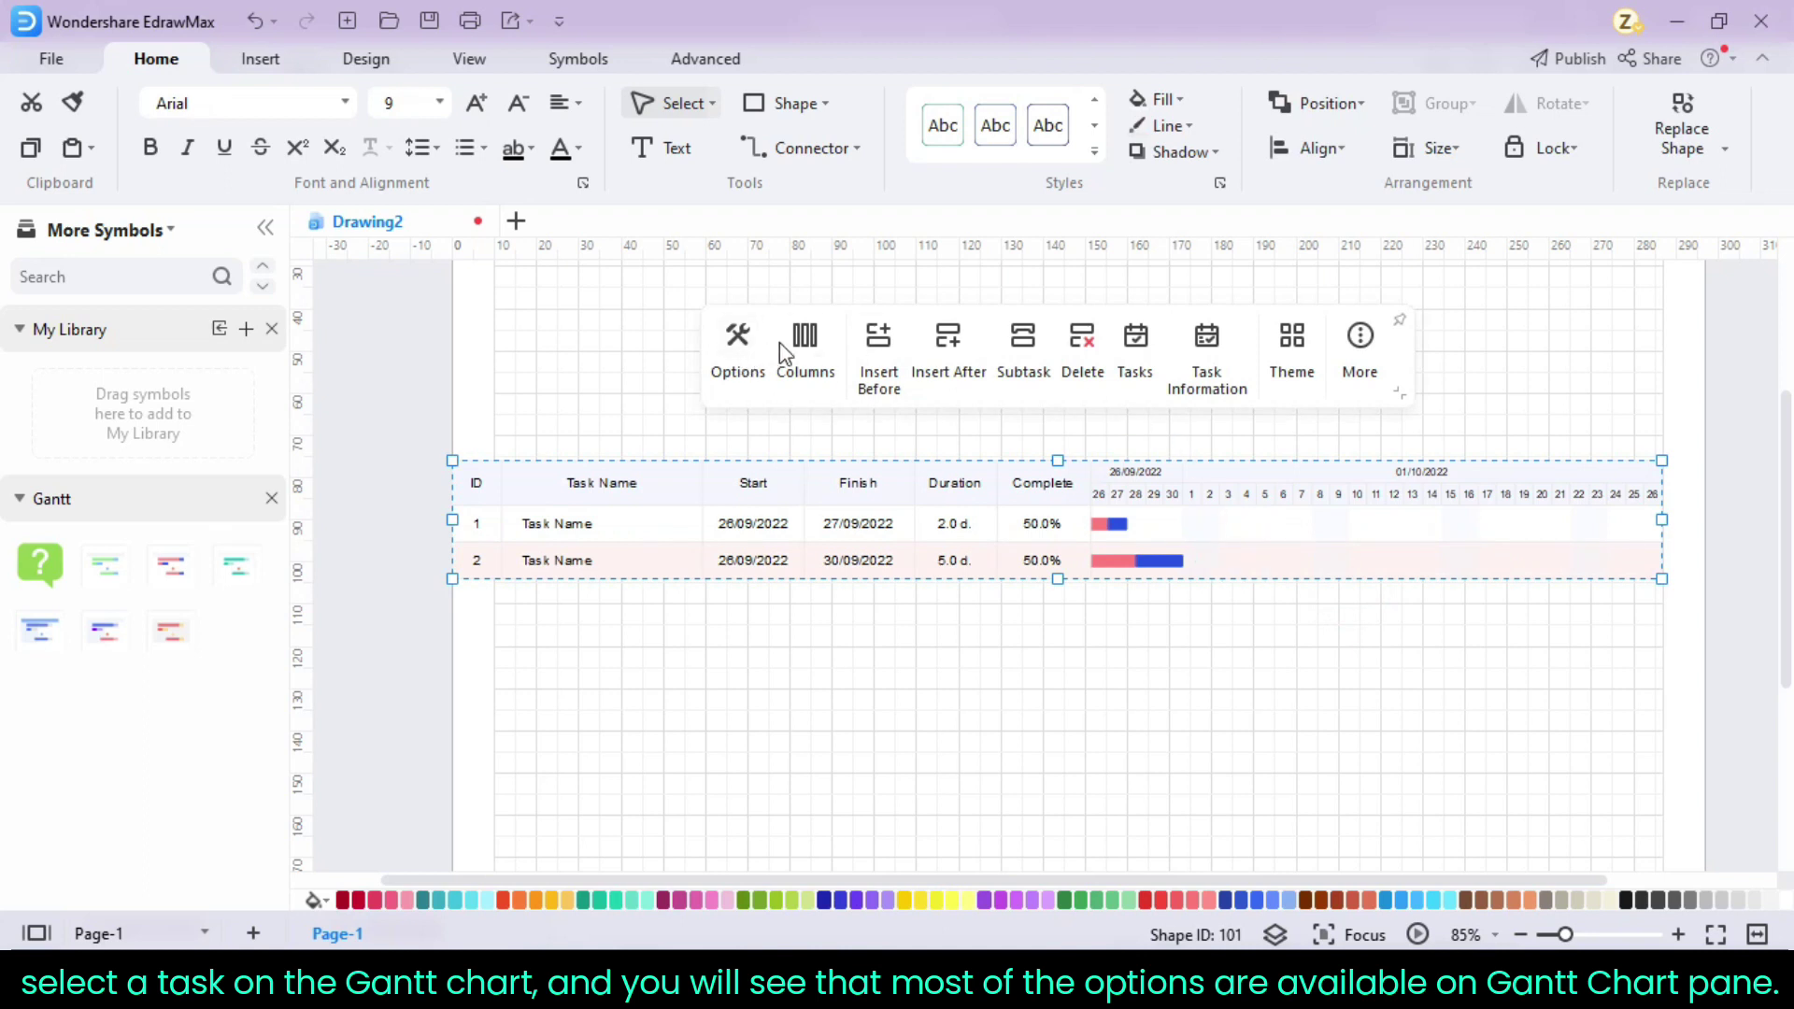
pyautogui.click(803, 346)
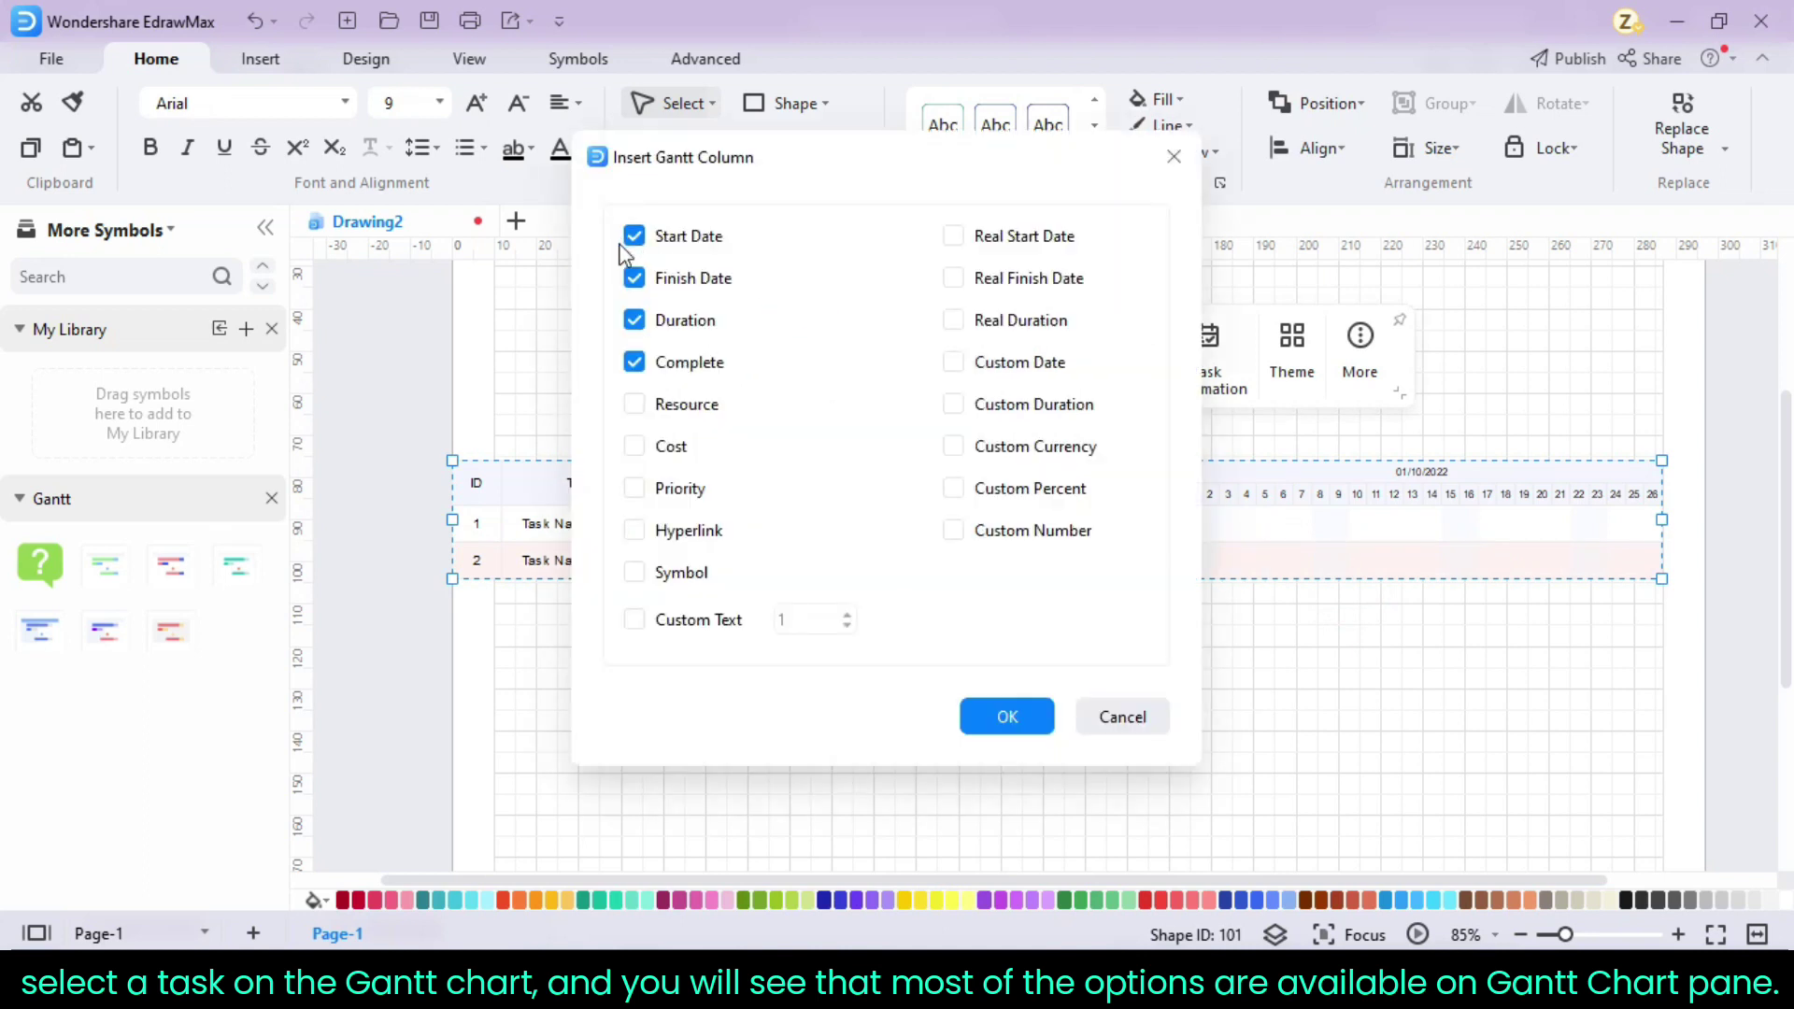
pyautogui.click(635, 404)
pyautogui.click(635, 446)
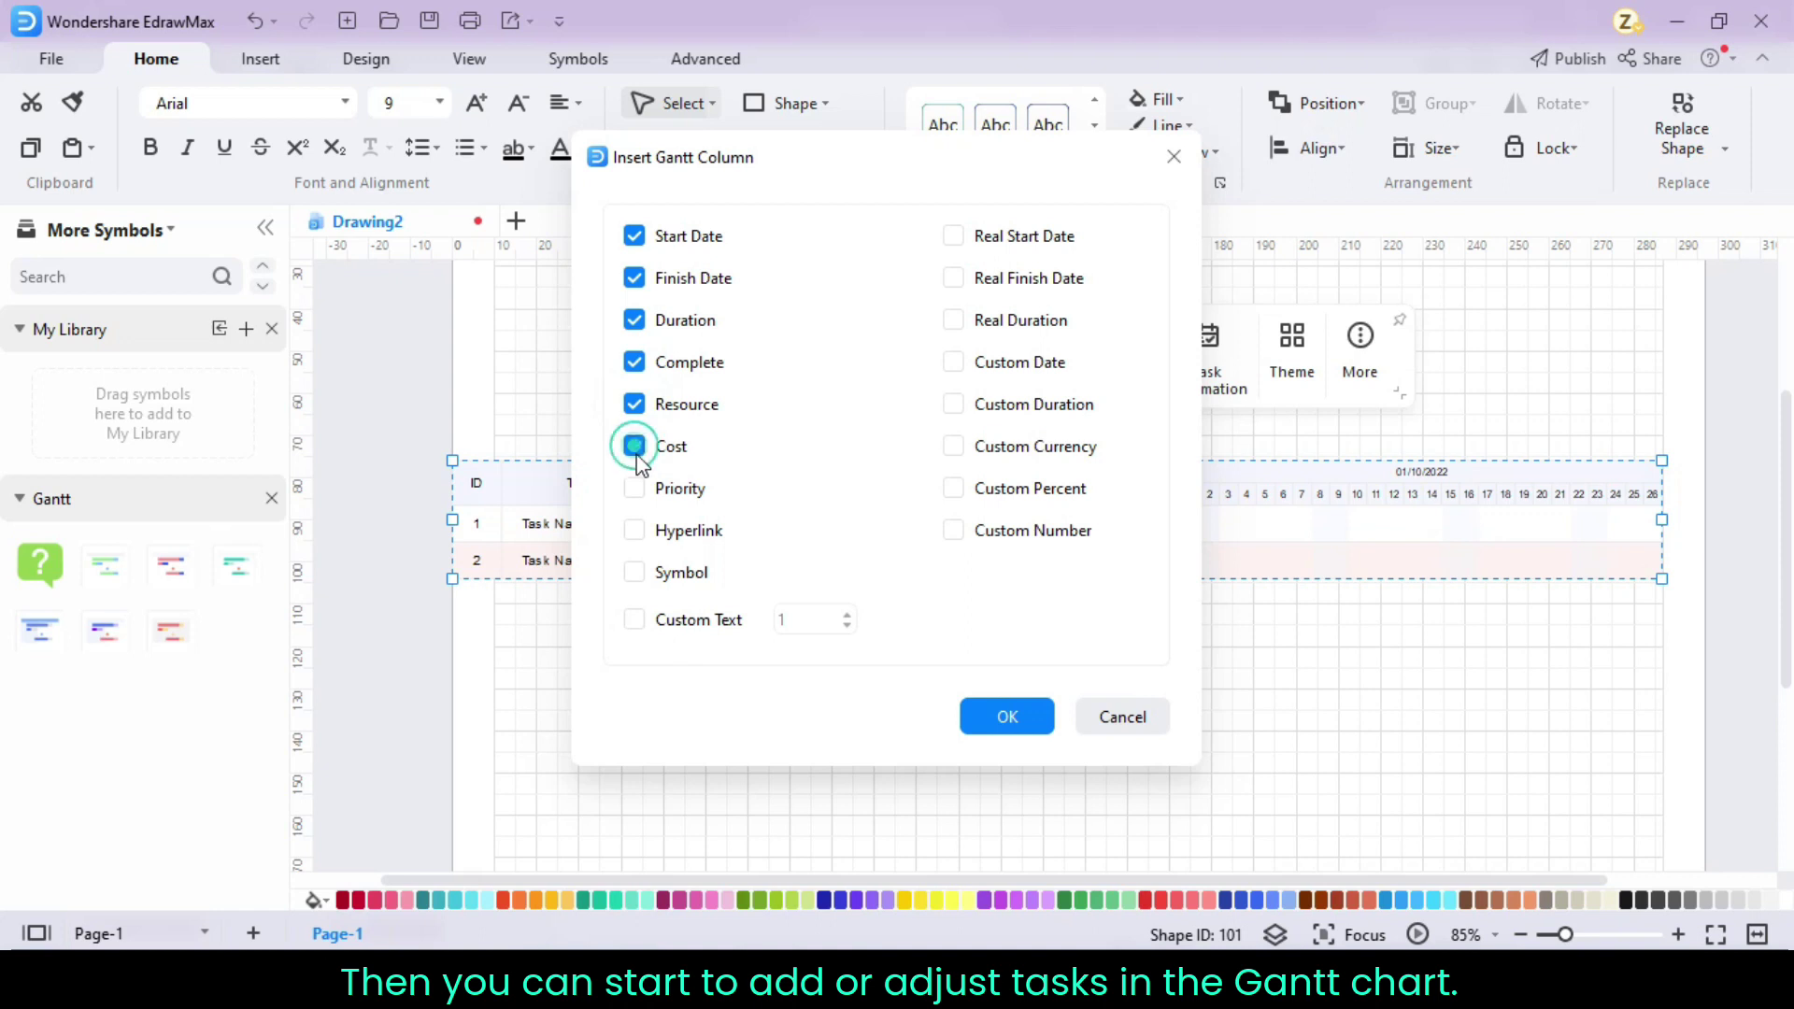
pyautogui.click(635, 488)
pyautogui.click(635, 446)
pyautogui.click(634, 404)
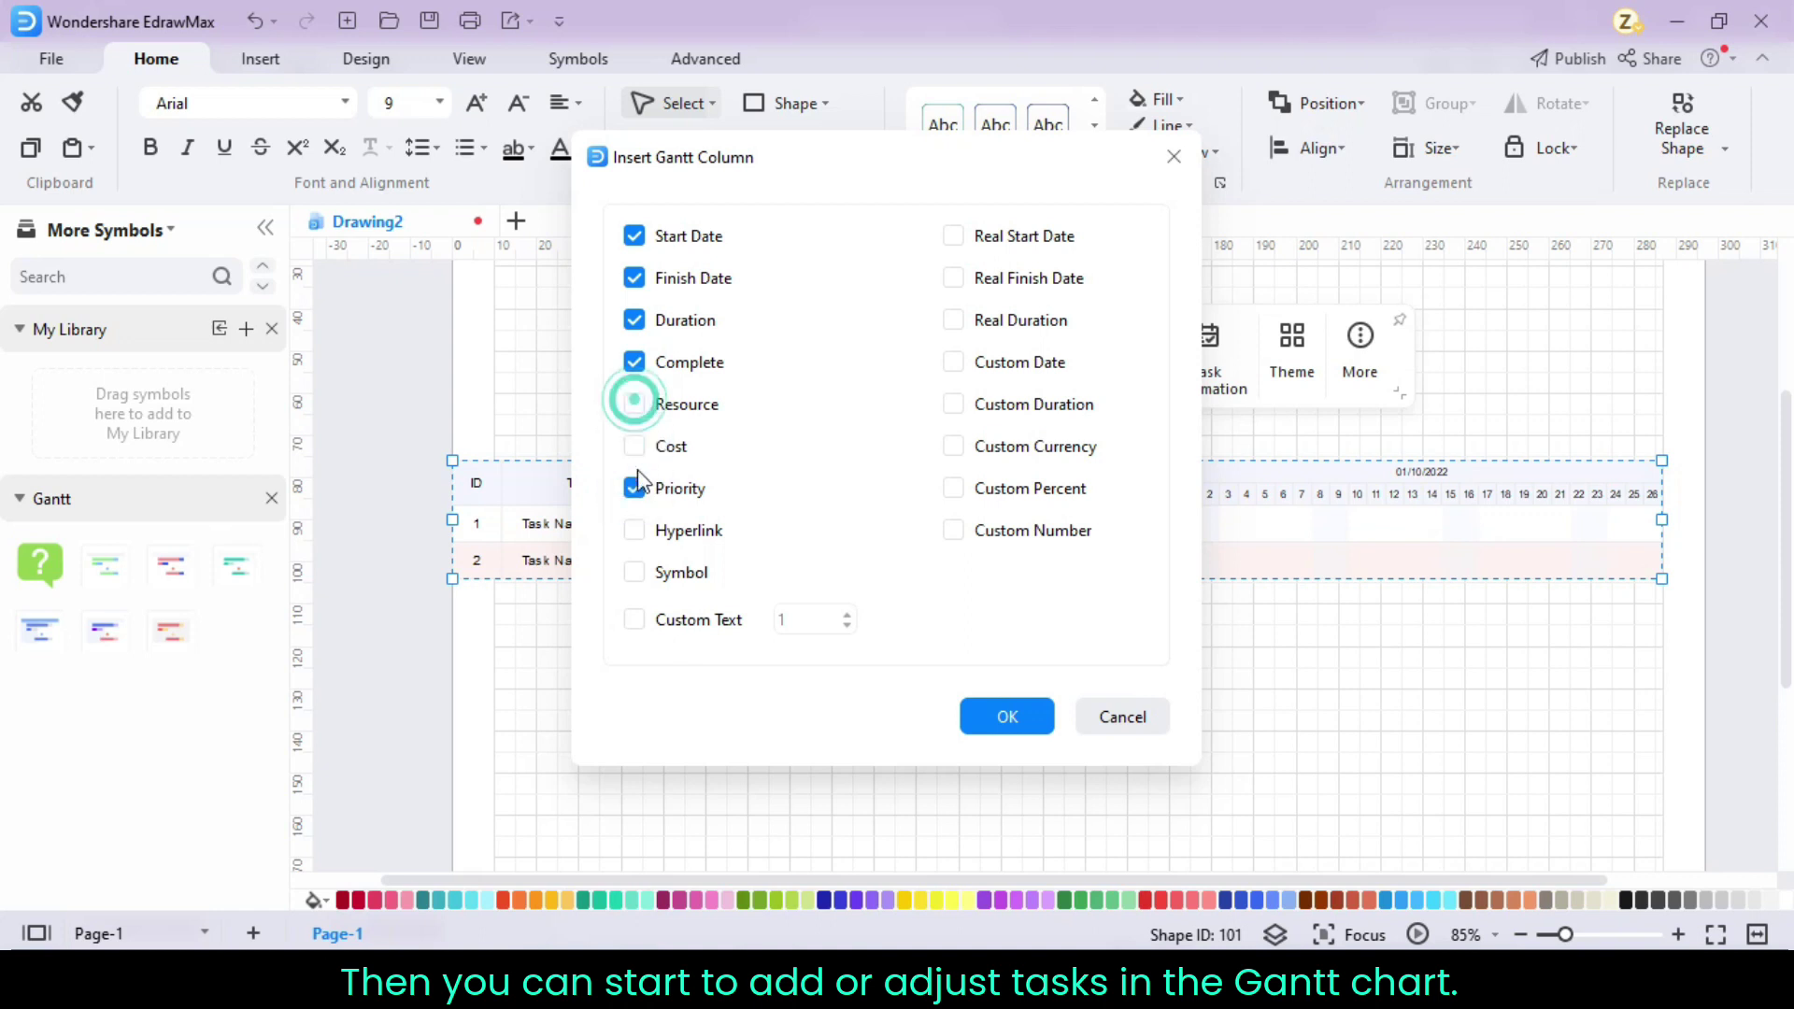
pyautogui.click(634, 487)
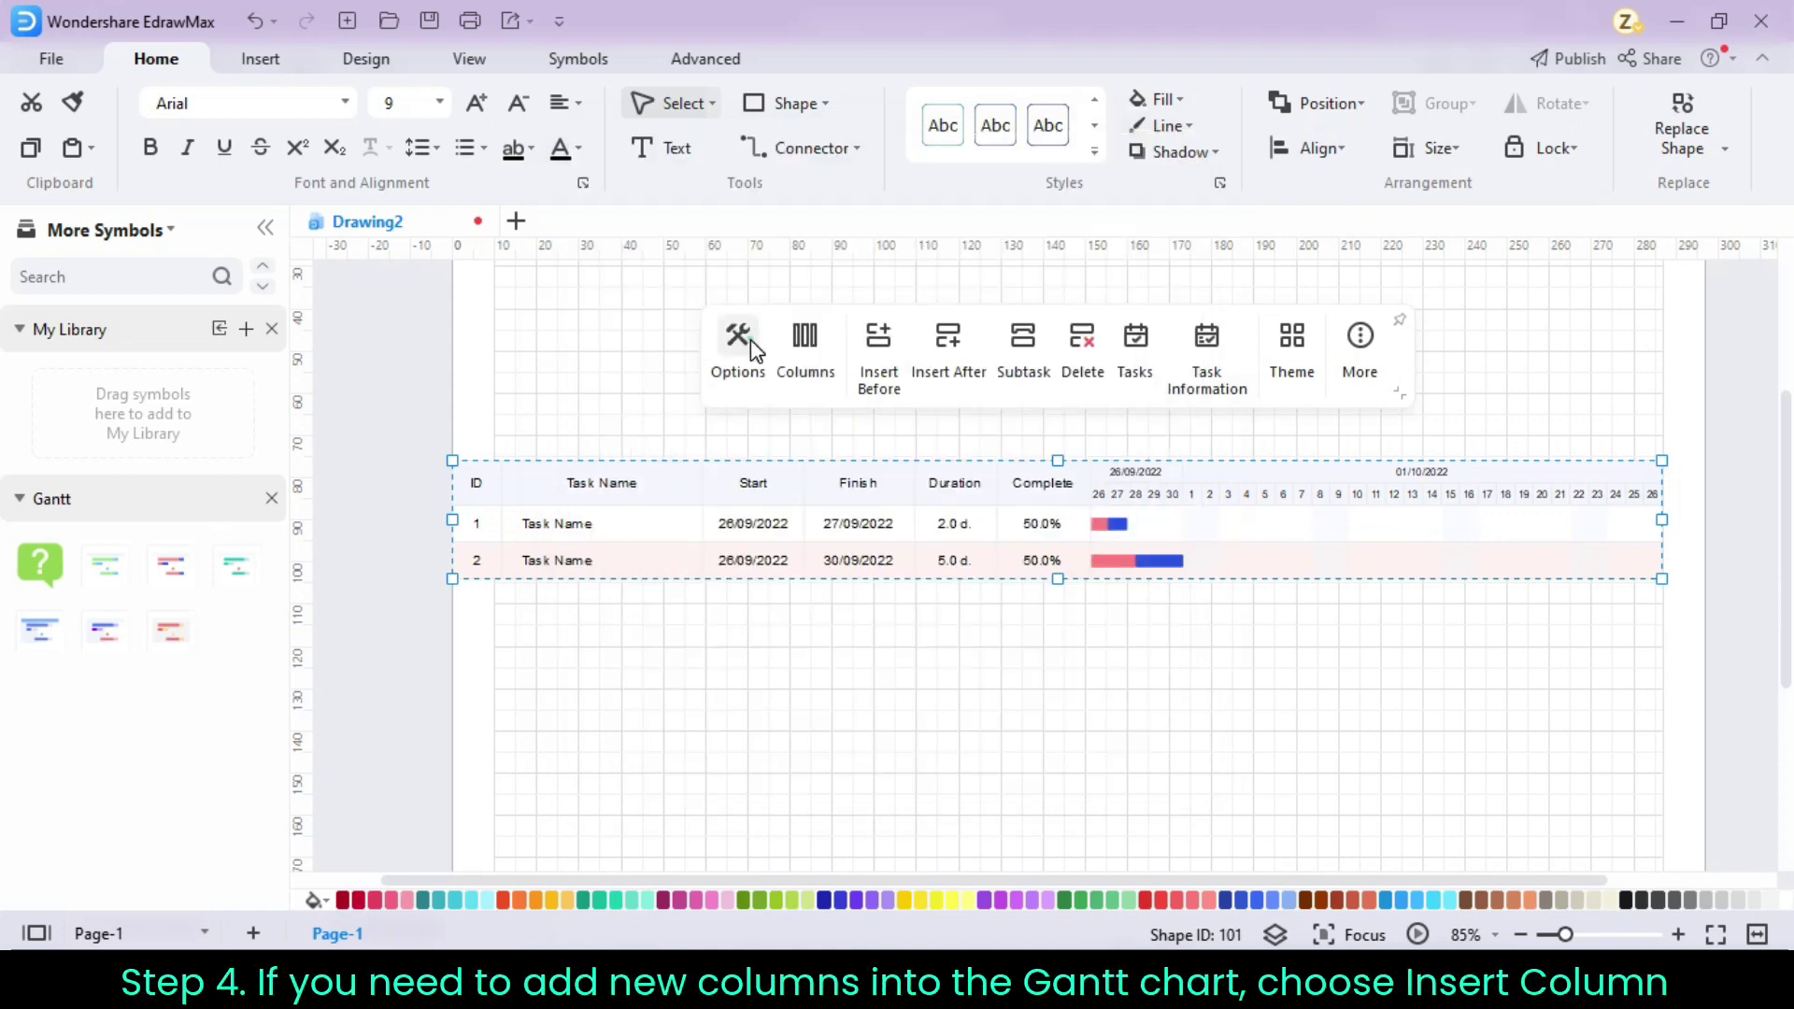
# - Make Thursday and Friday non-working days in the Gantt chart options
pyautogui.click(734, 344)
pyautogui.click(872, 338)
pyautogui.click(872, 377)
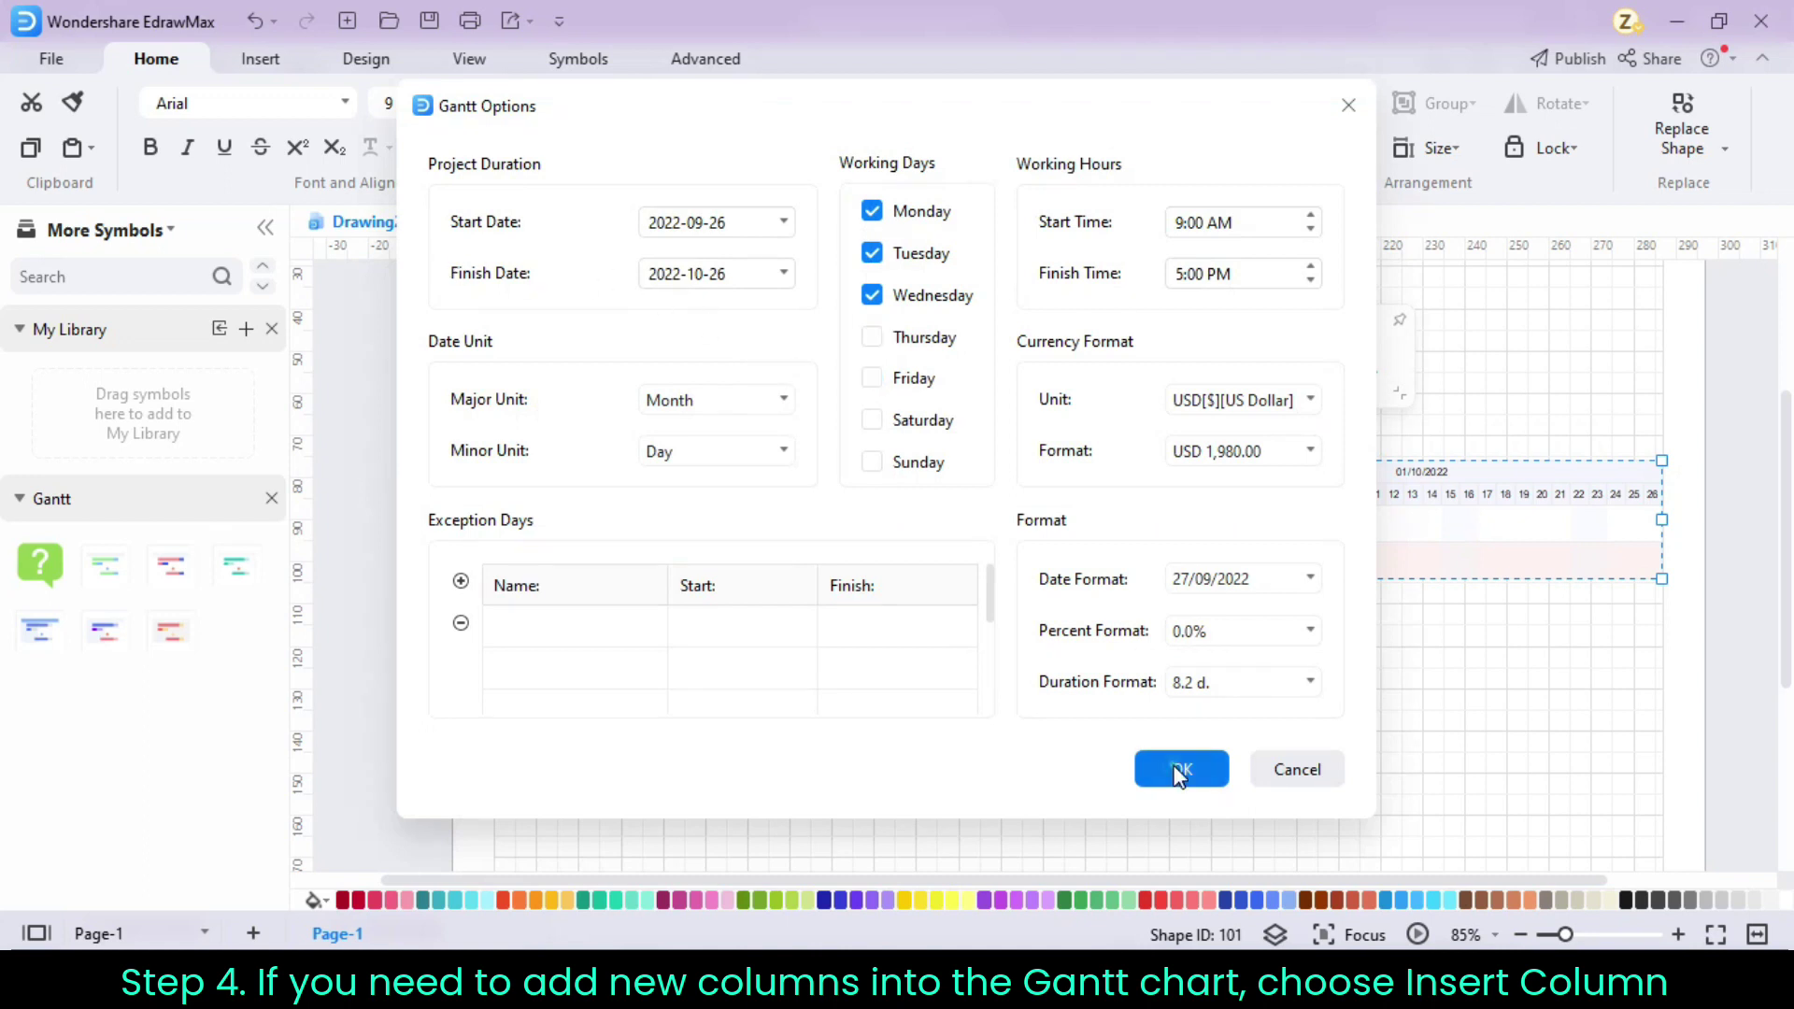
pyautogui.click(1177, 764)
pyautogui.click(1185, 725)
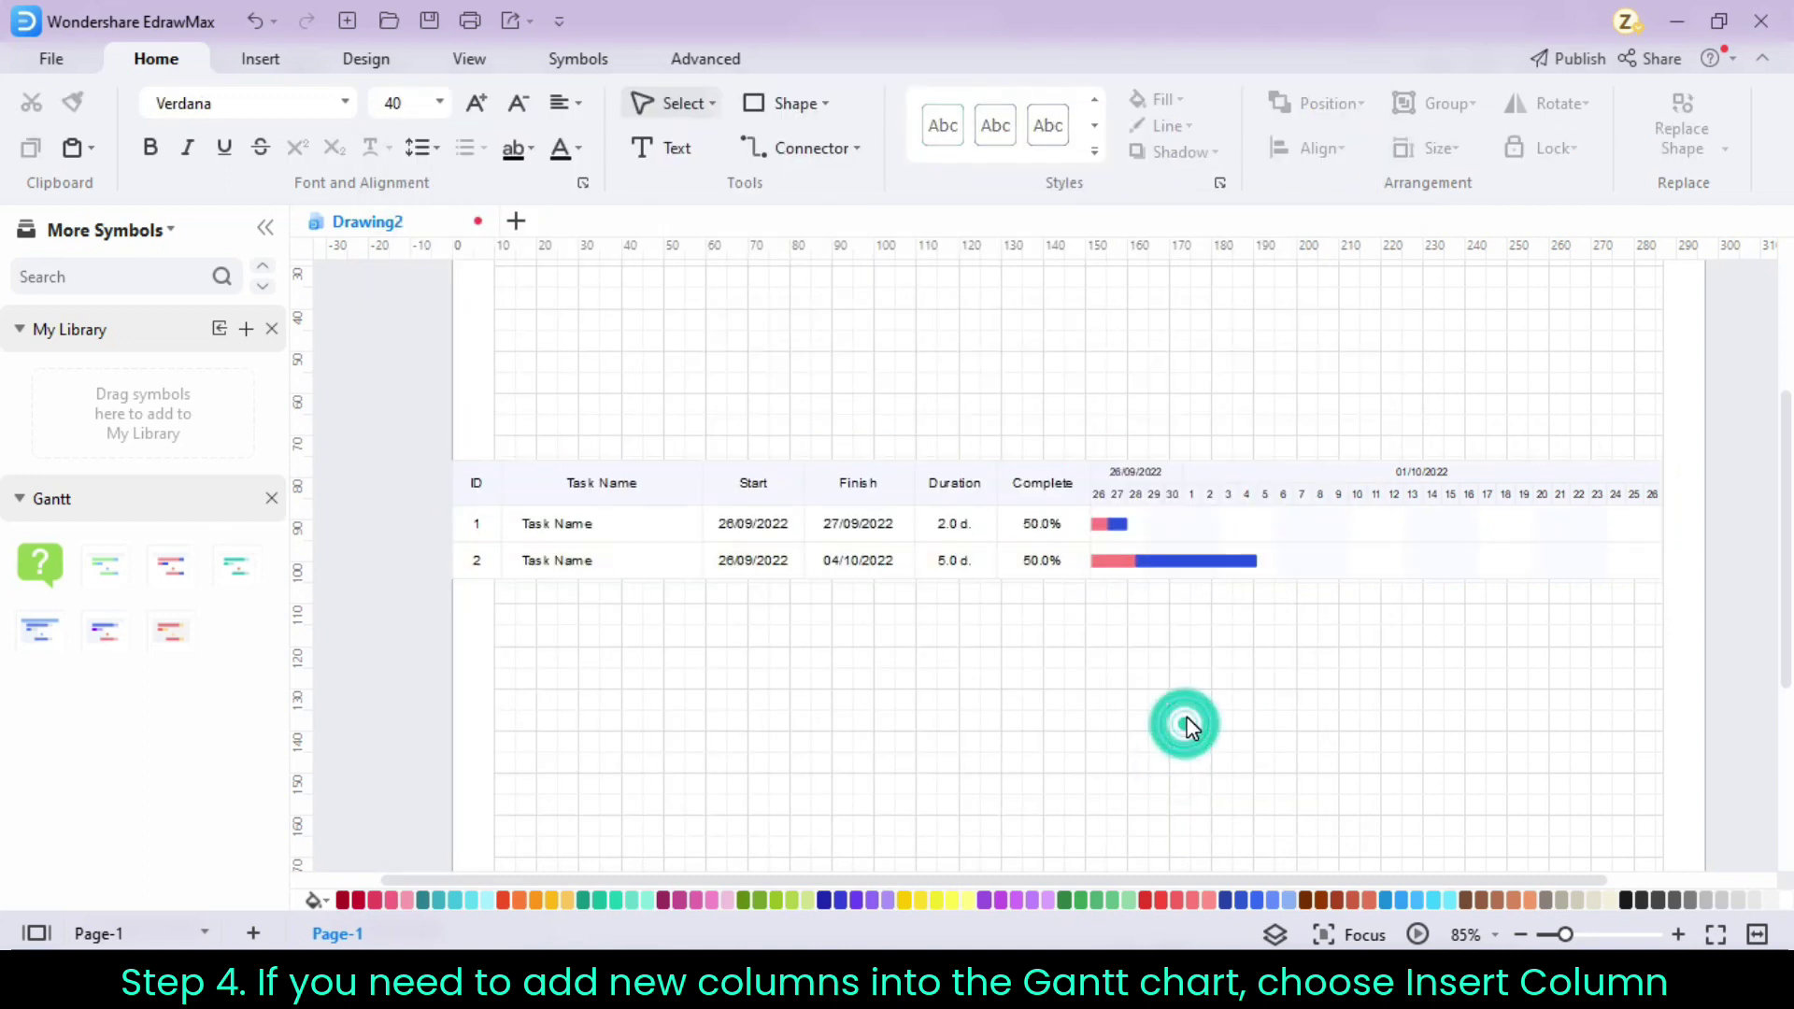
pyautogui.click(1076, 535)
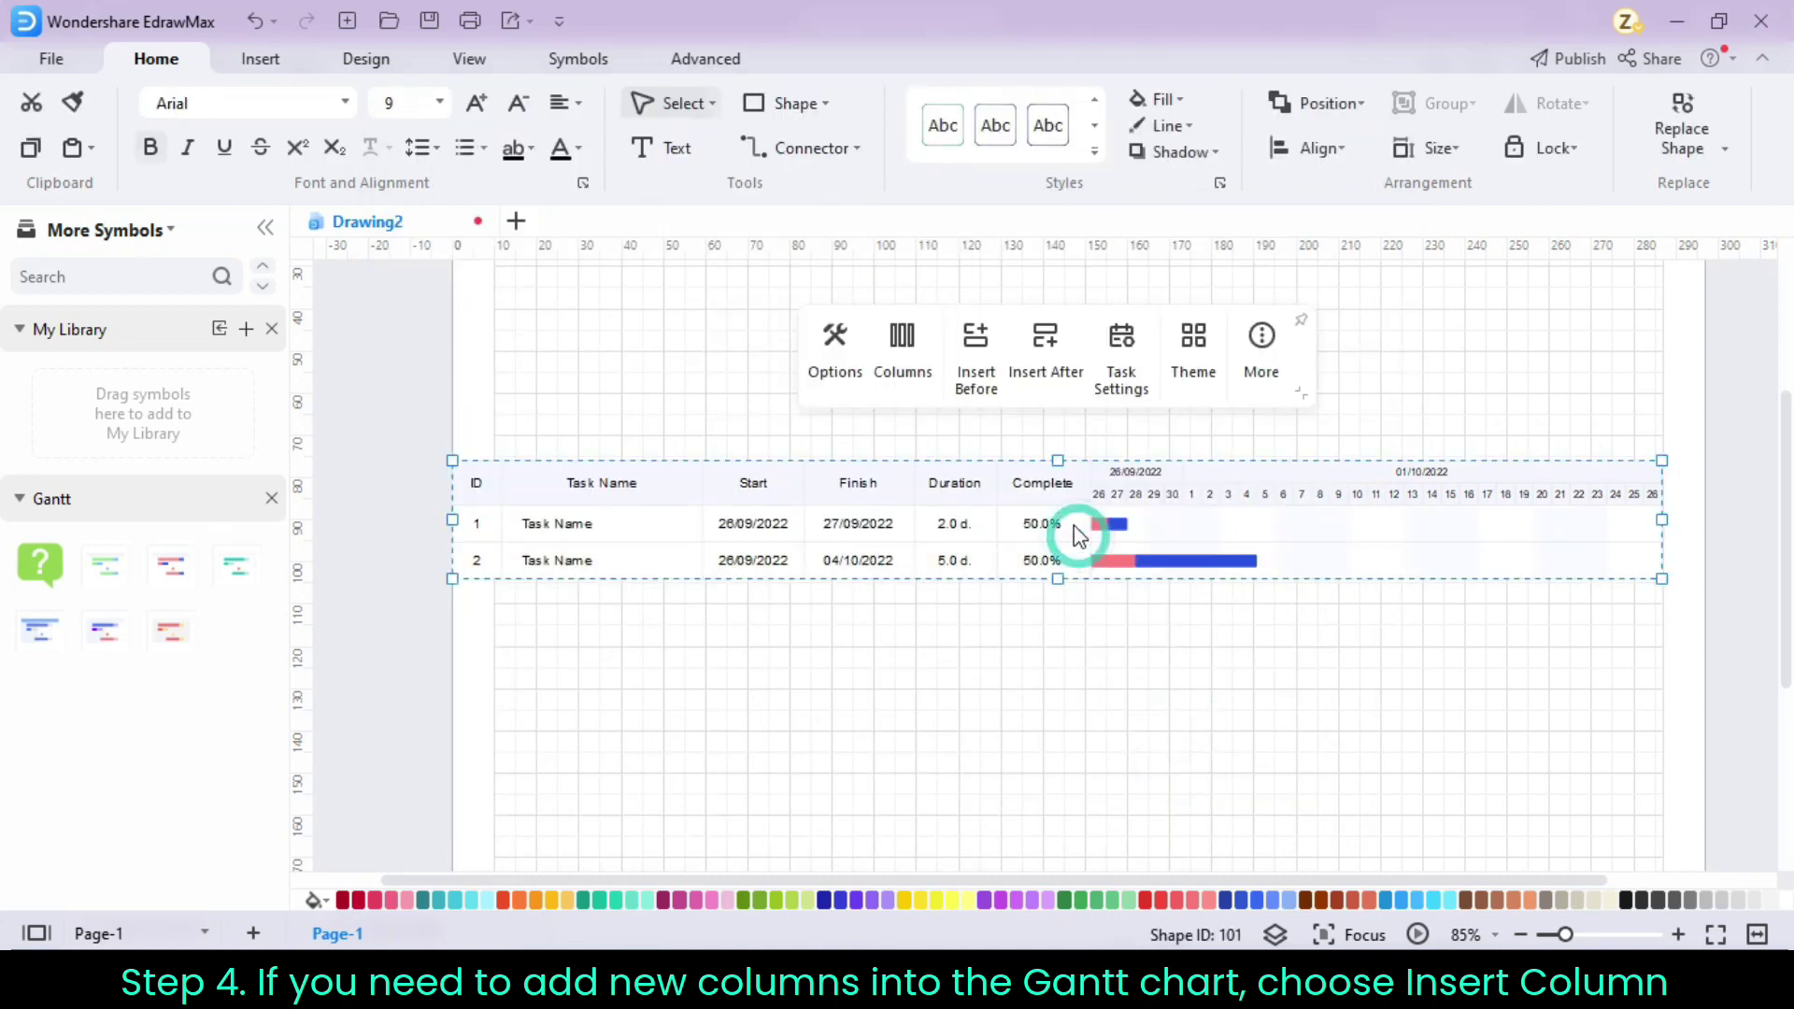
# - Insert one task before the first and four after, giving seven tasks
pyautogui.click(984, 350)
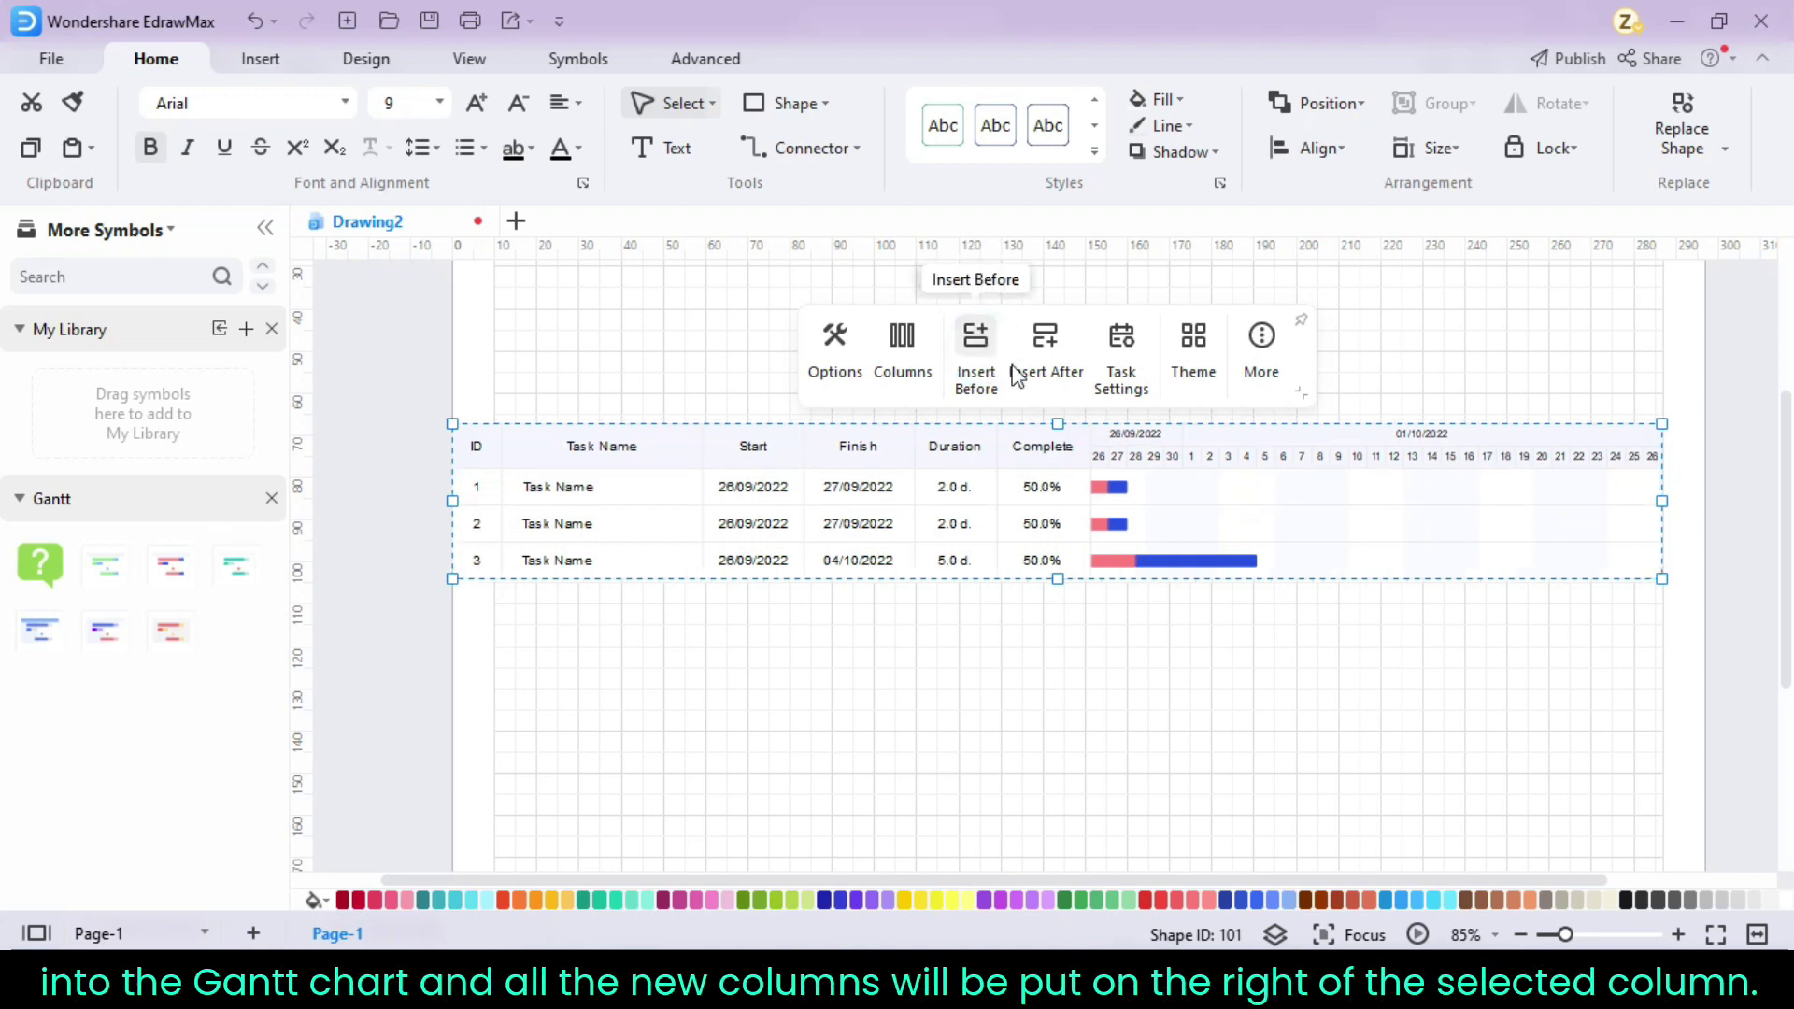
pyautogui.click(1048, 355)
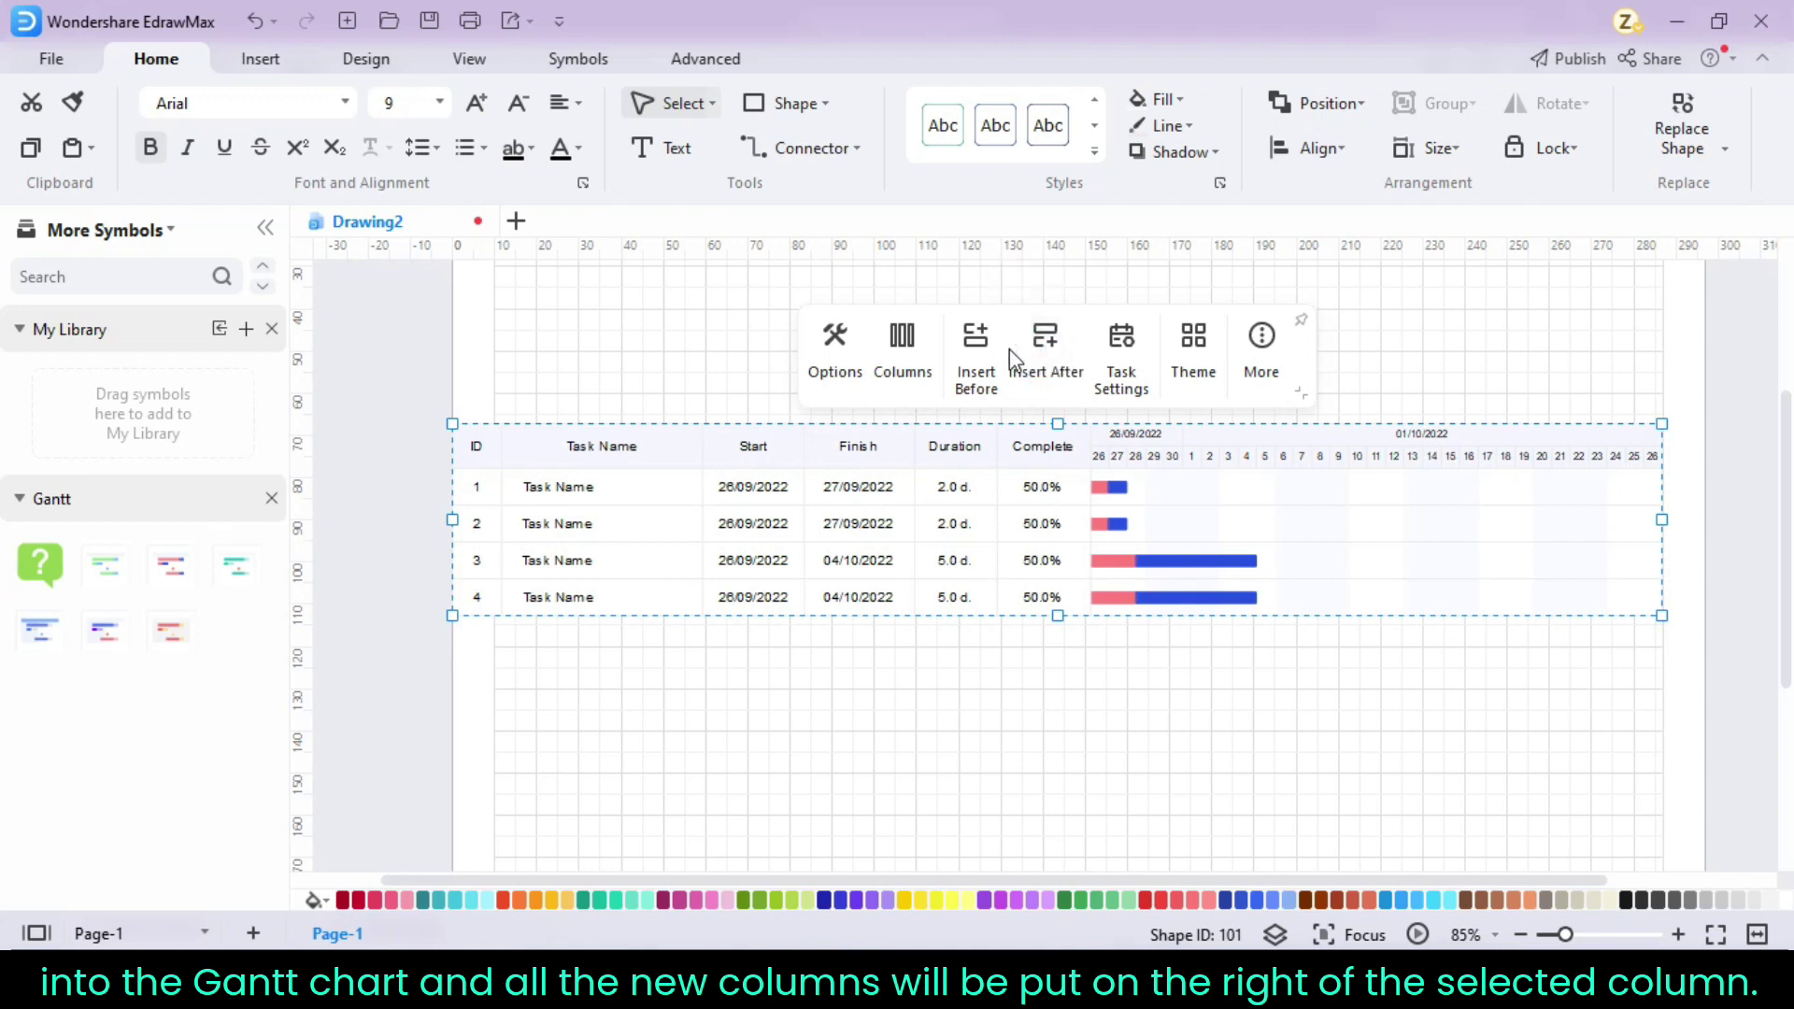
pyautogui.click(1049, 355)
pyautogui.click(1048, 355)
pyautogui.click(1048, 355)
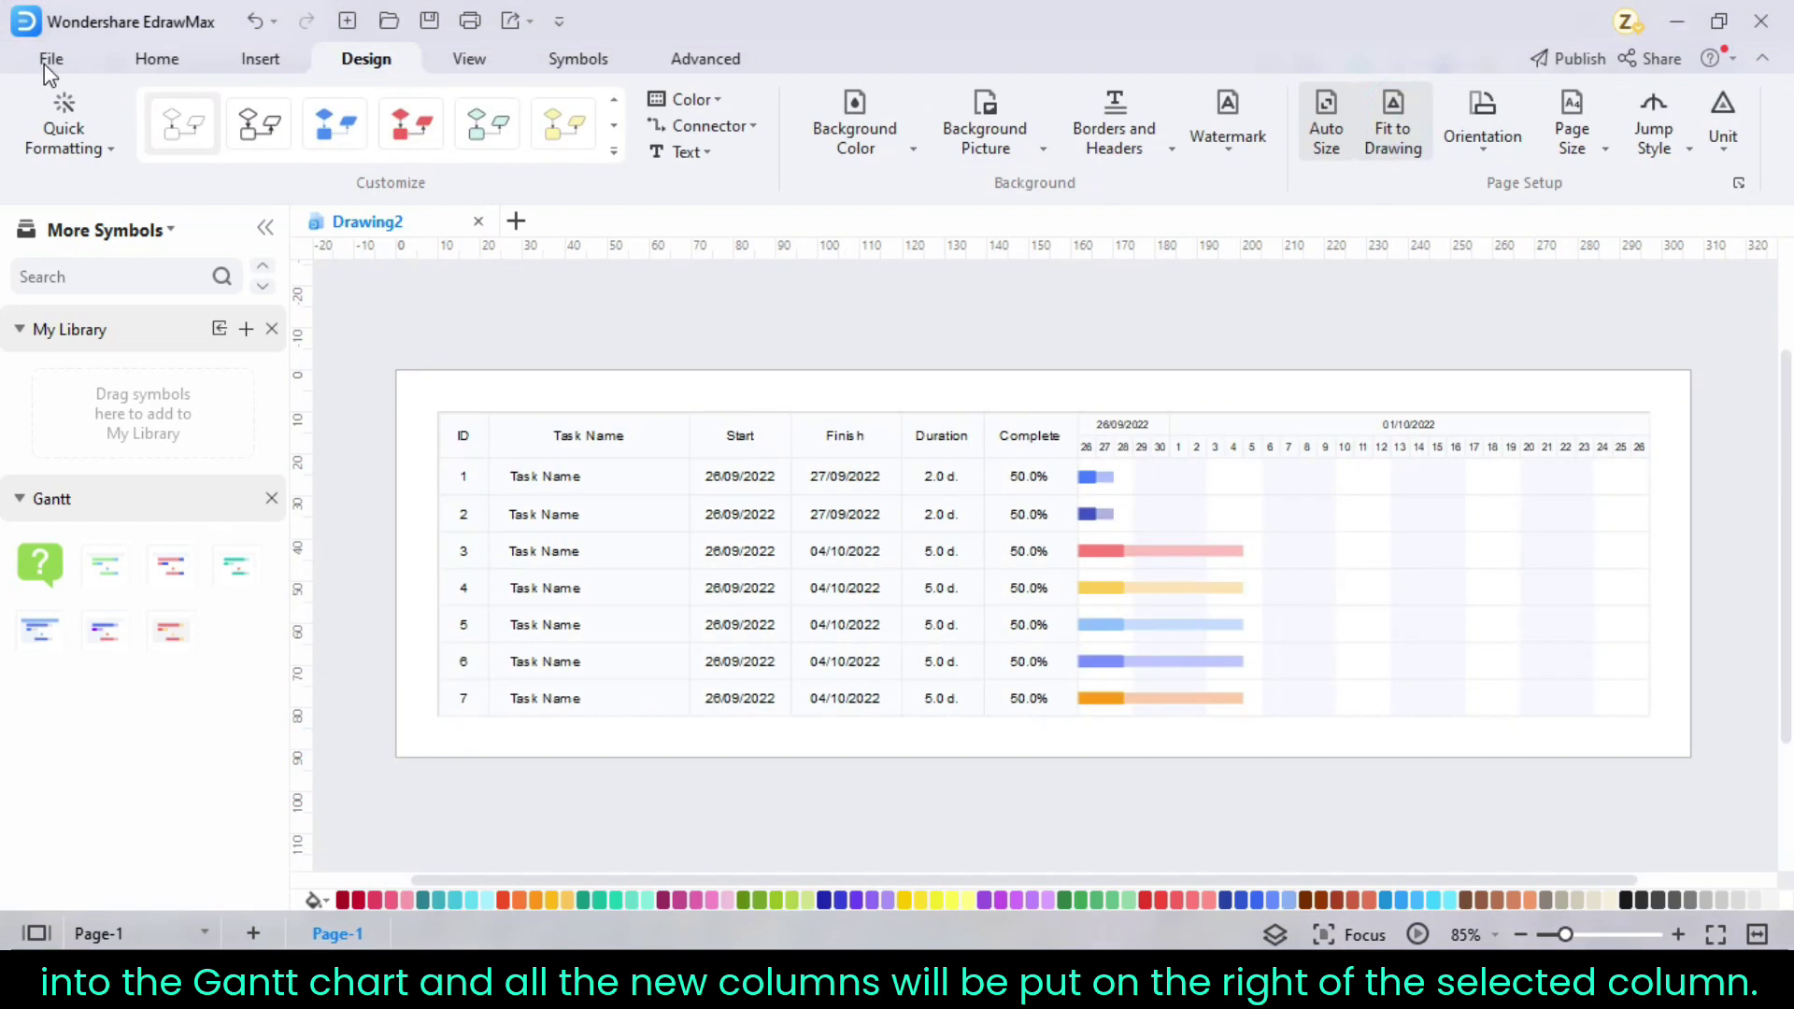
# - Bring up the Graphics export formats under File > Export & Send
pyautogui.click(48, 67)
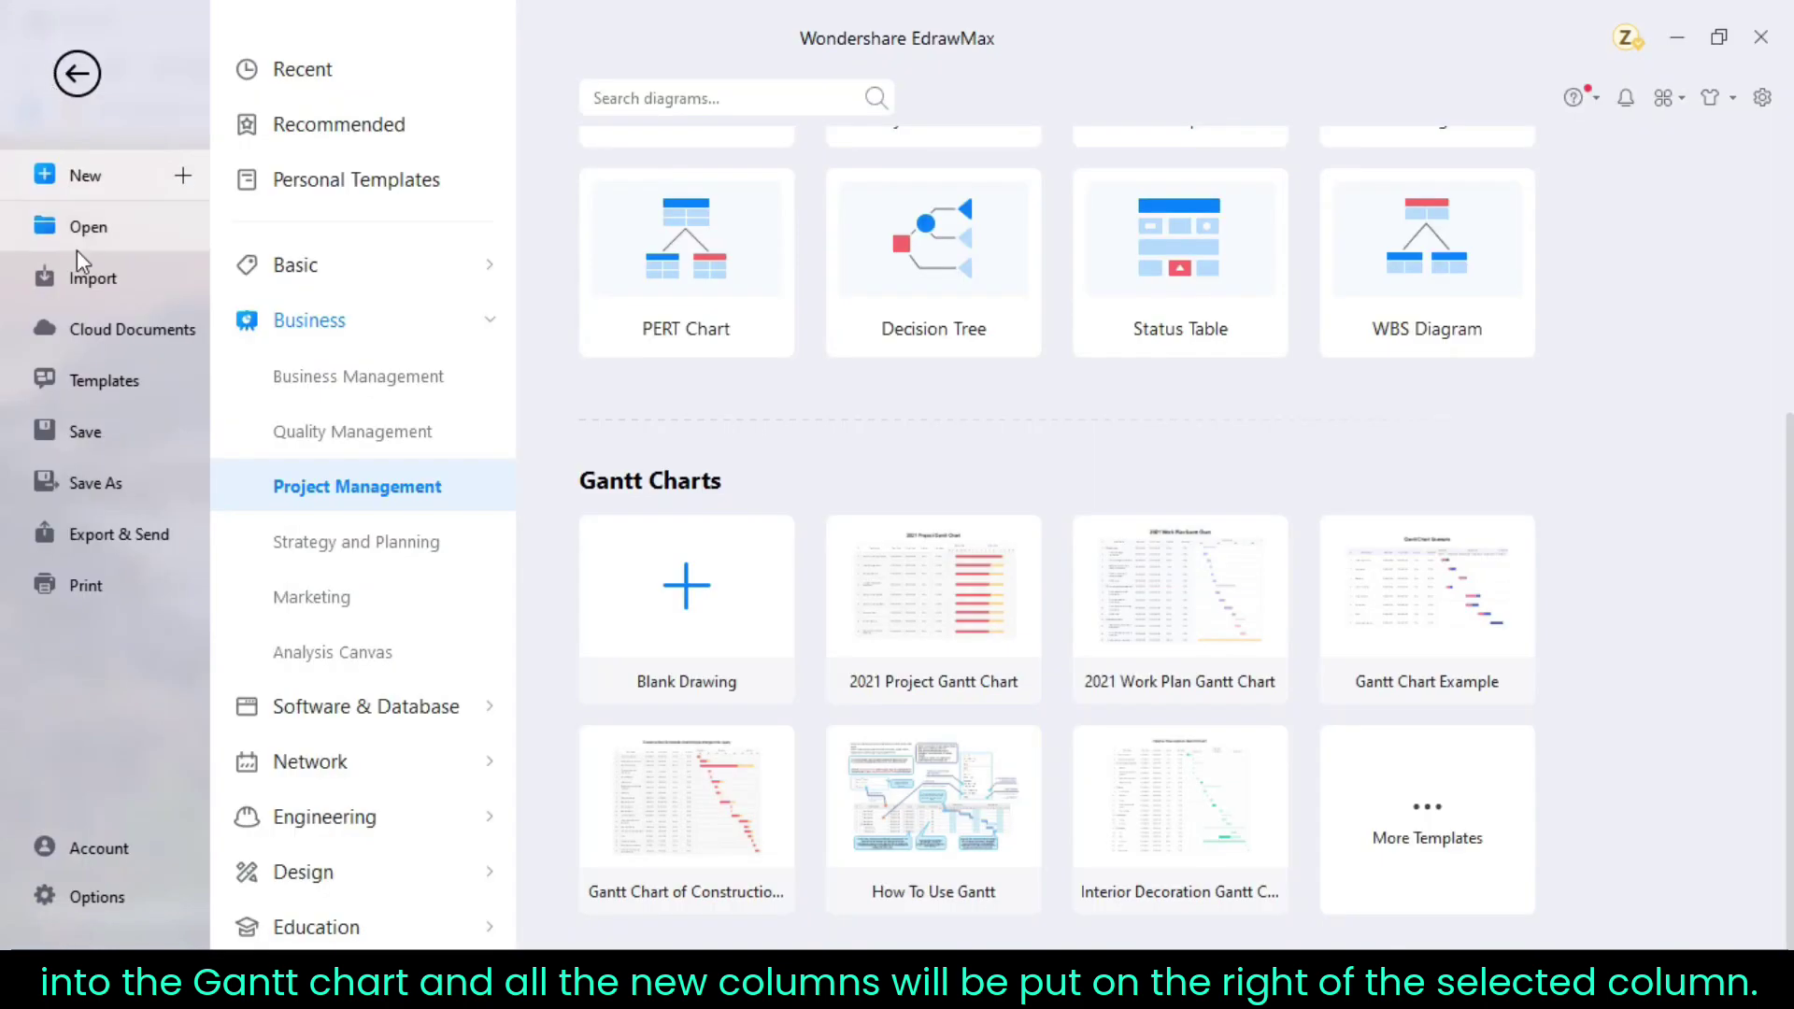
pyautogui.click(105, 523)
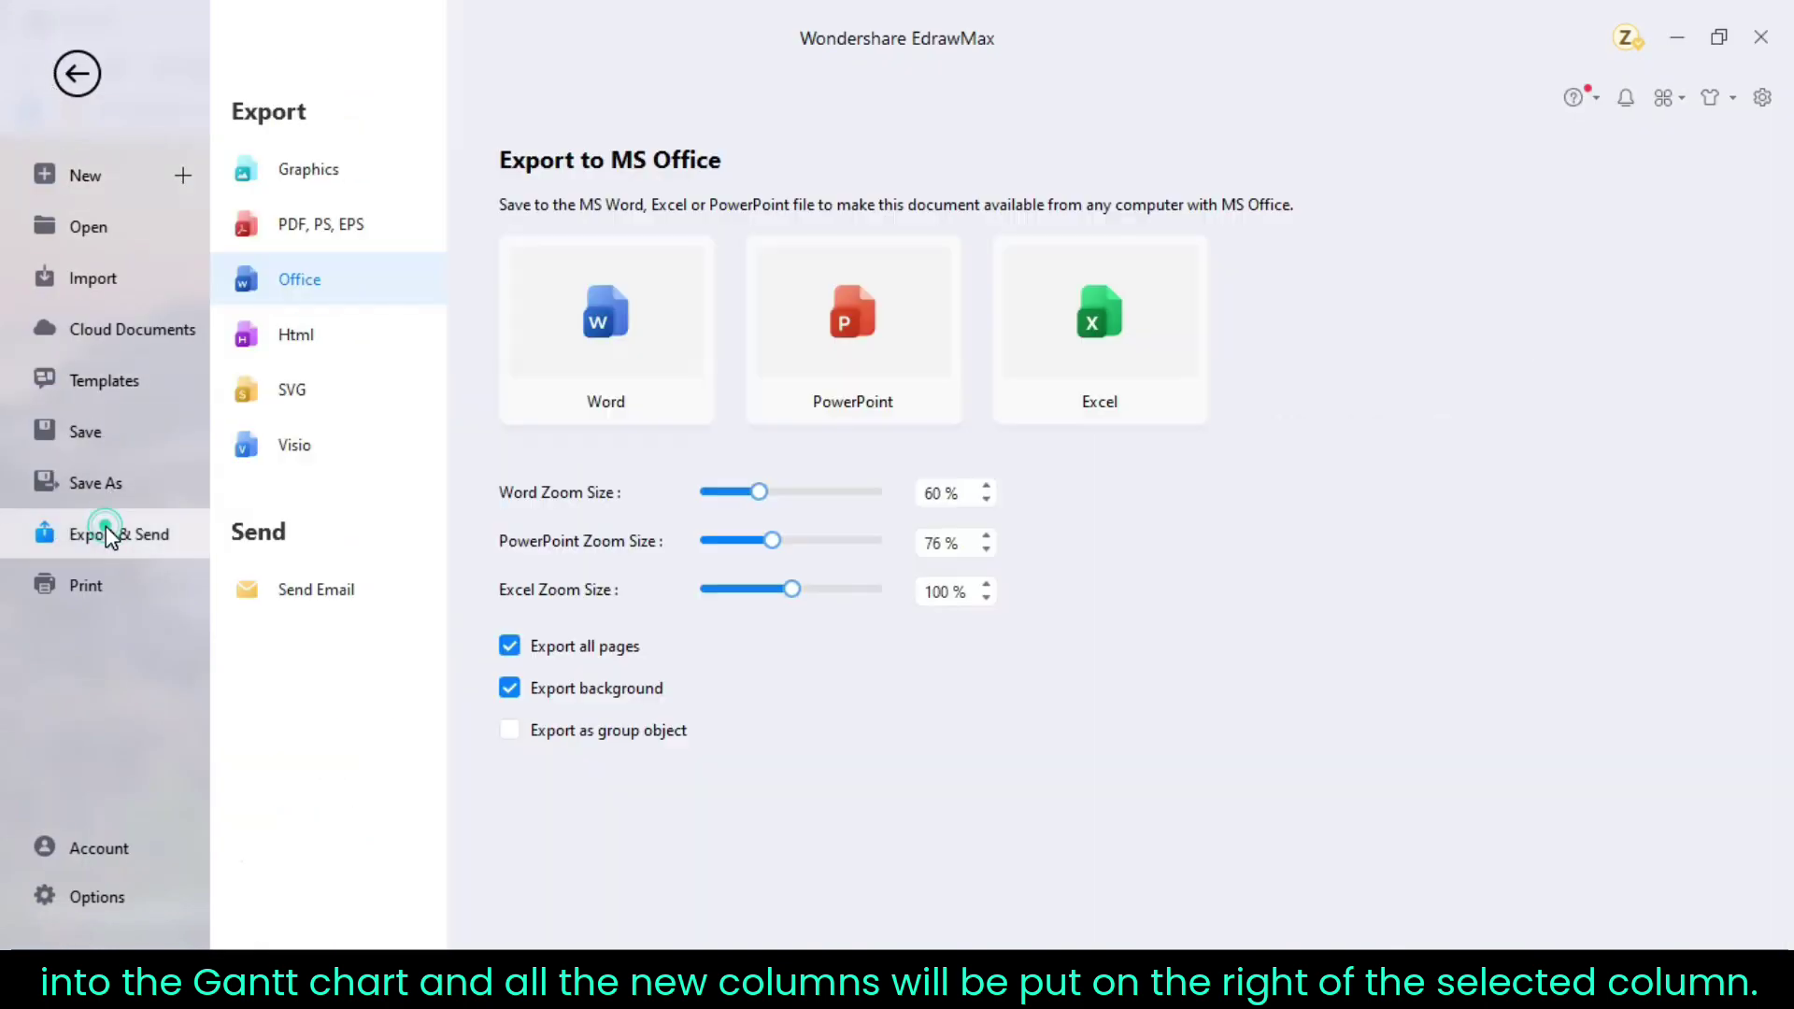
pyautogui.click(307, 170)
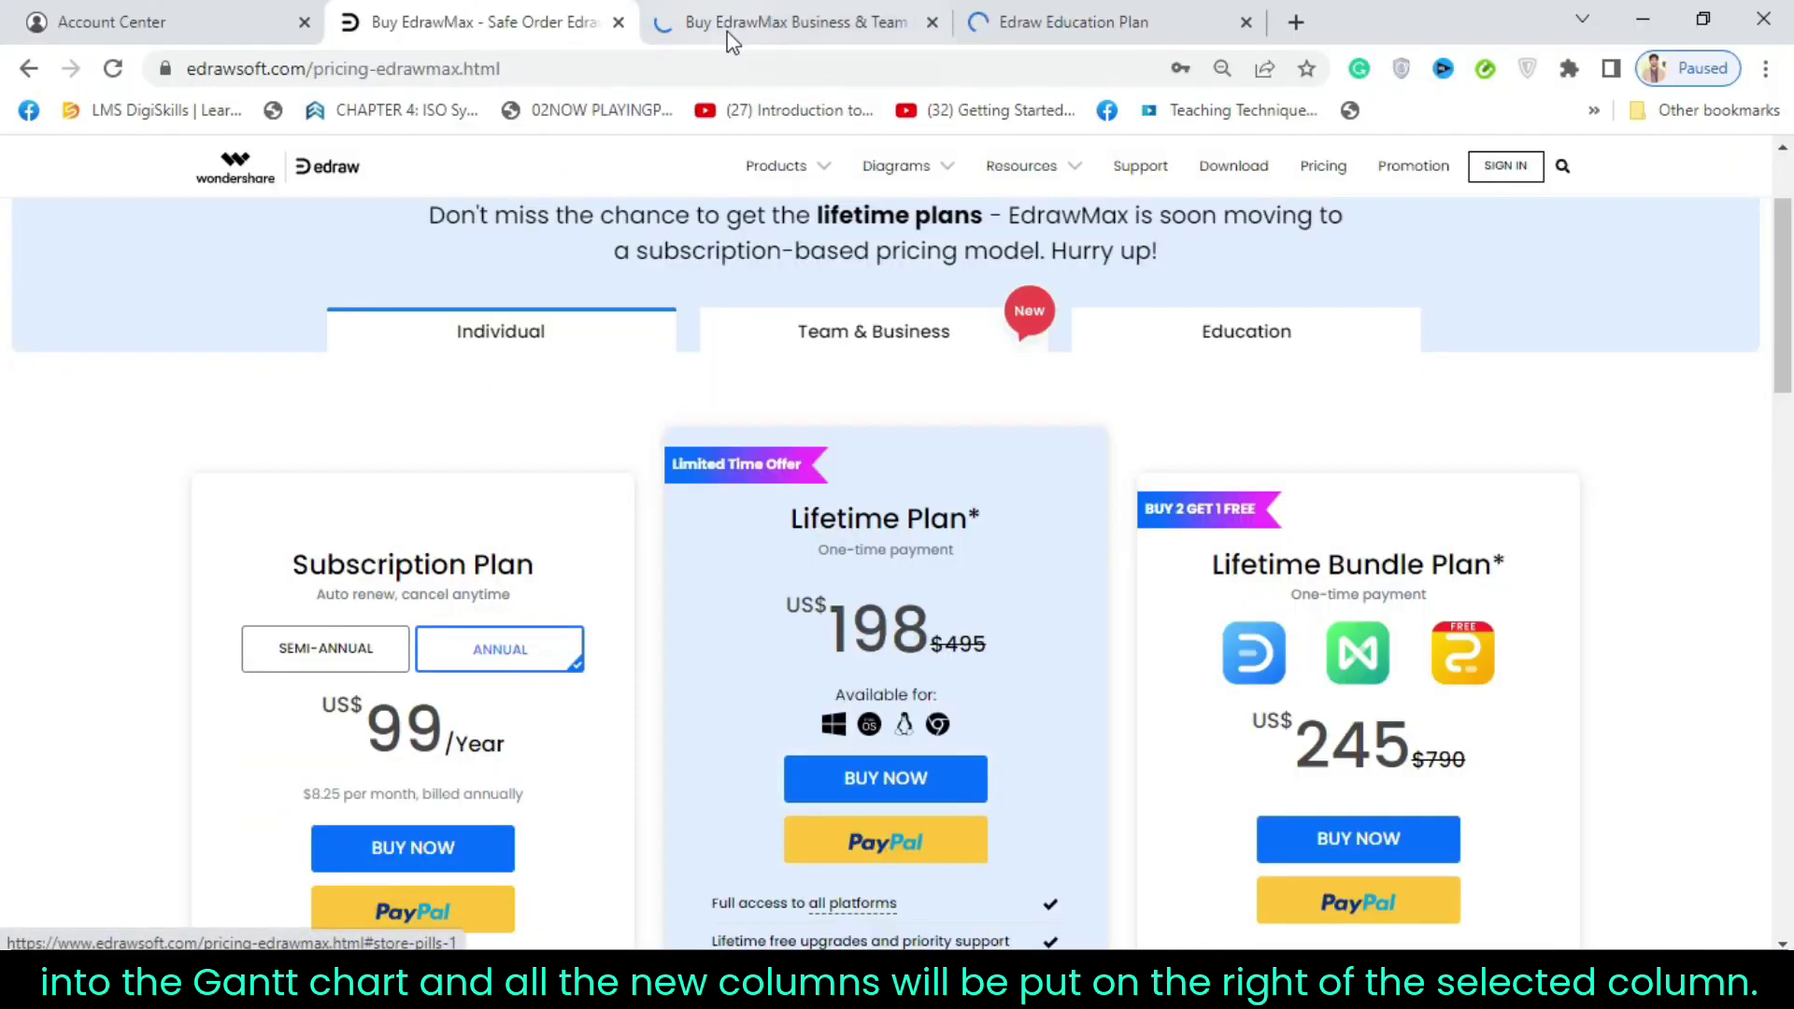
# - View the Team Annual Plan on the Team & Business pricing page, keeping Annual billing and checking user quantity
pyautogui.click(731, 22)
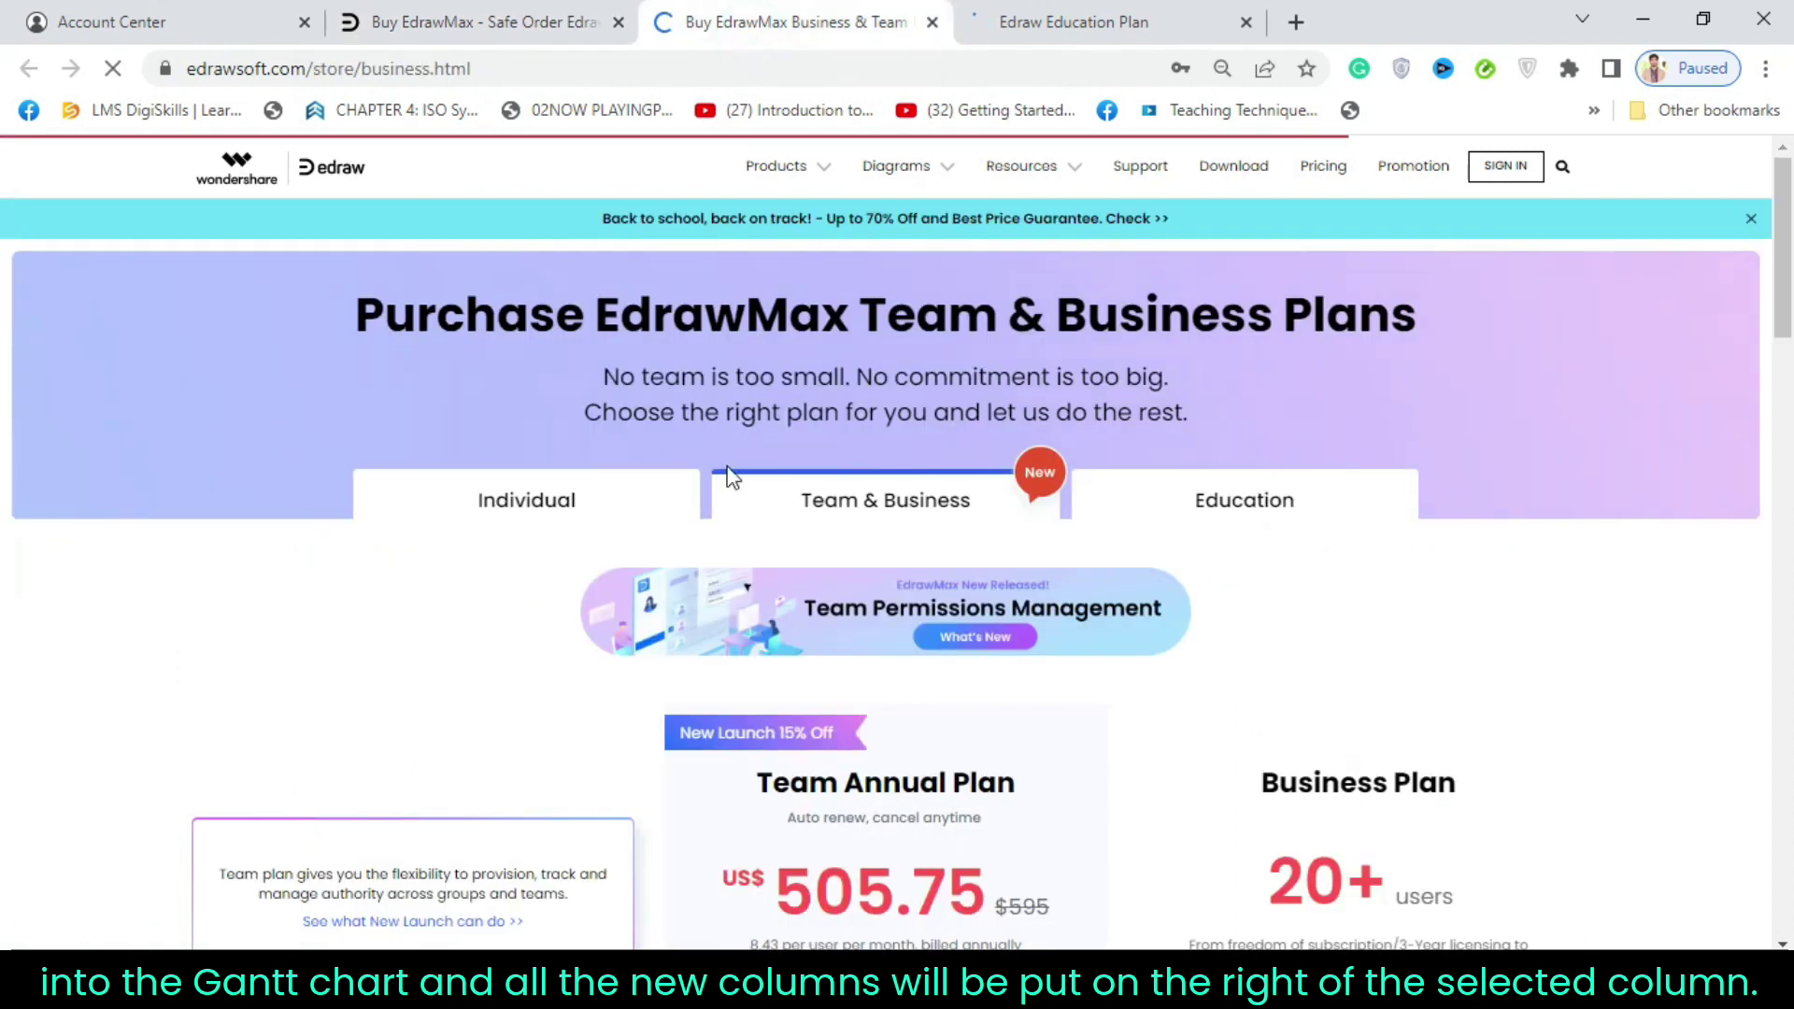
pyautogui.scroll(-4, 649, 503)
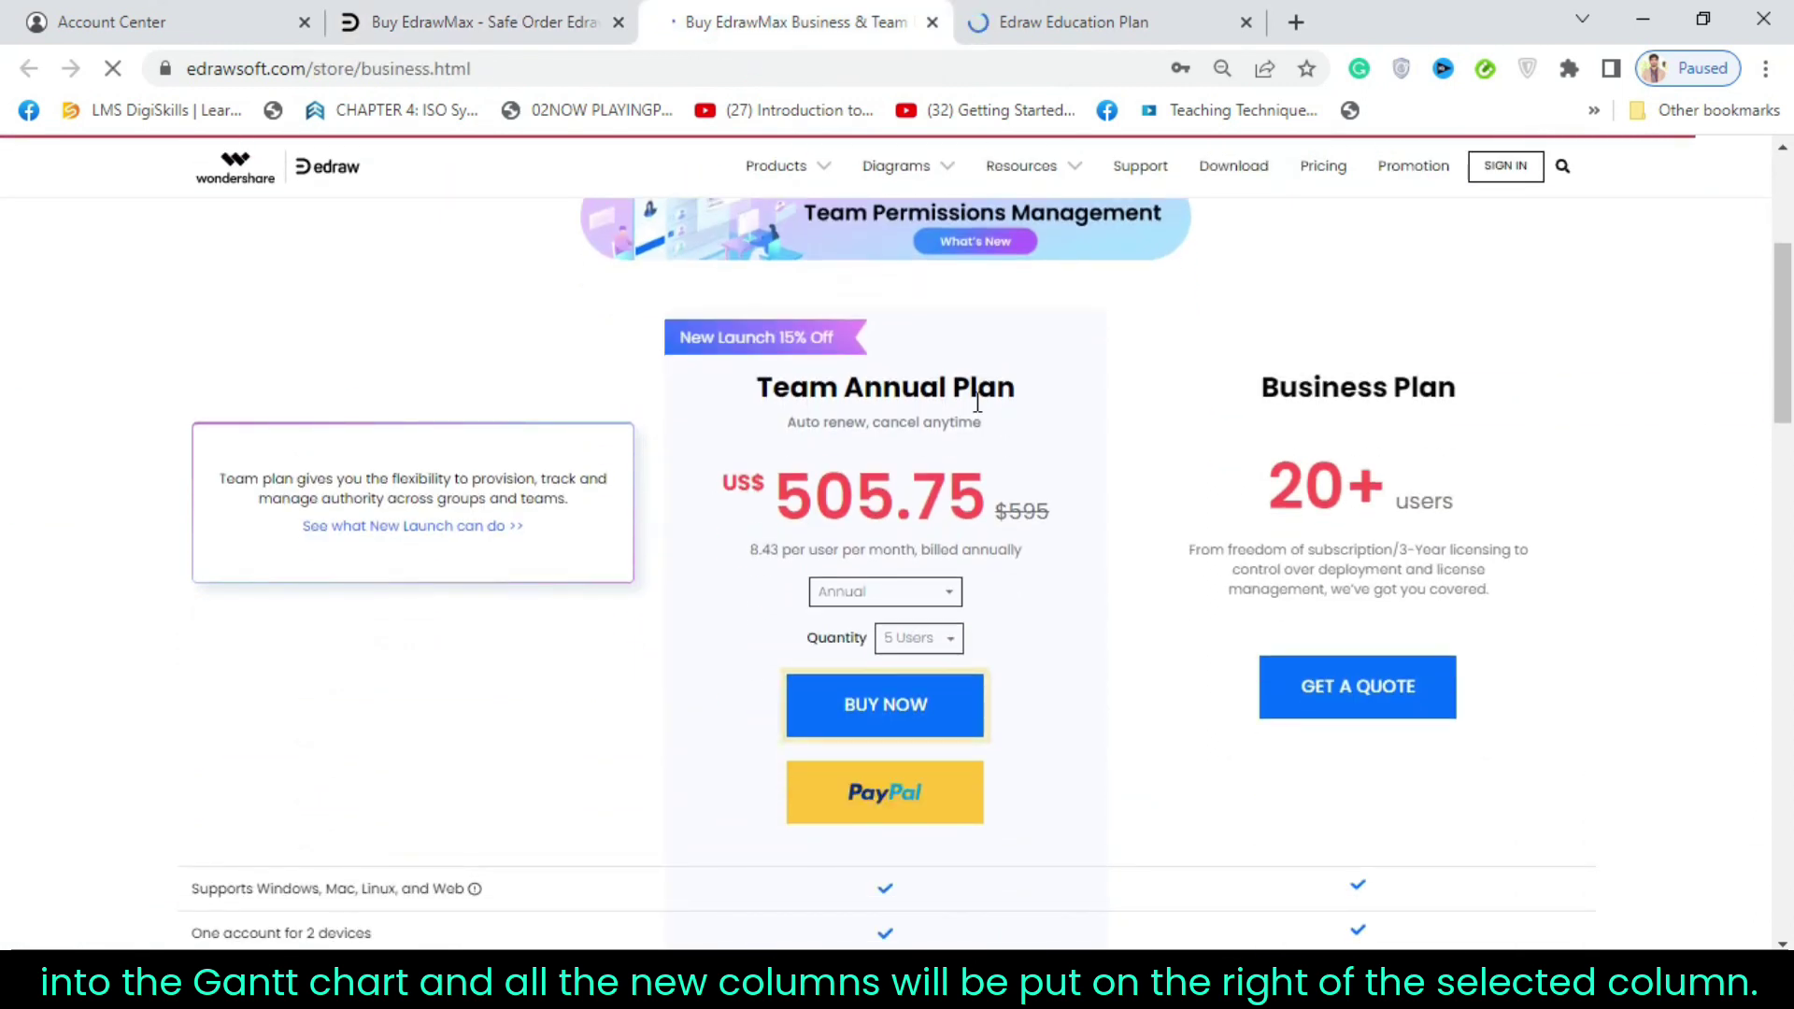
pyautogui.scroll(-5, 794, 373)
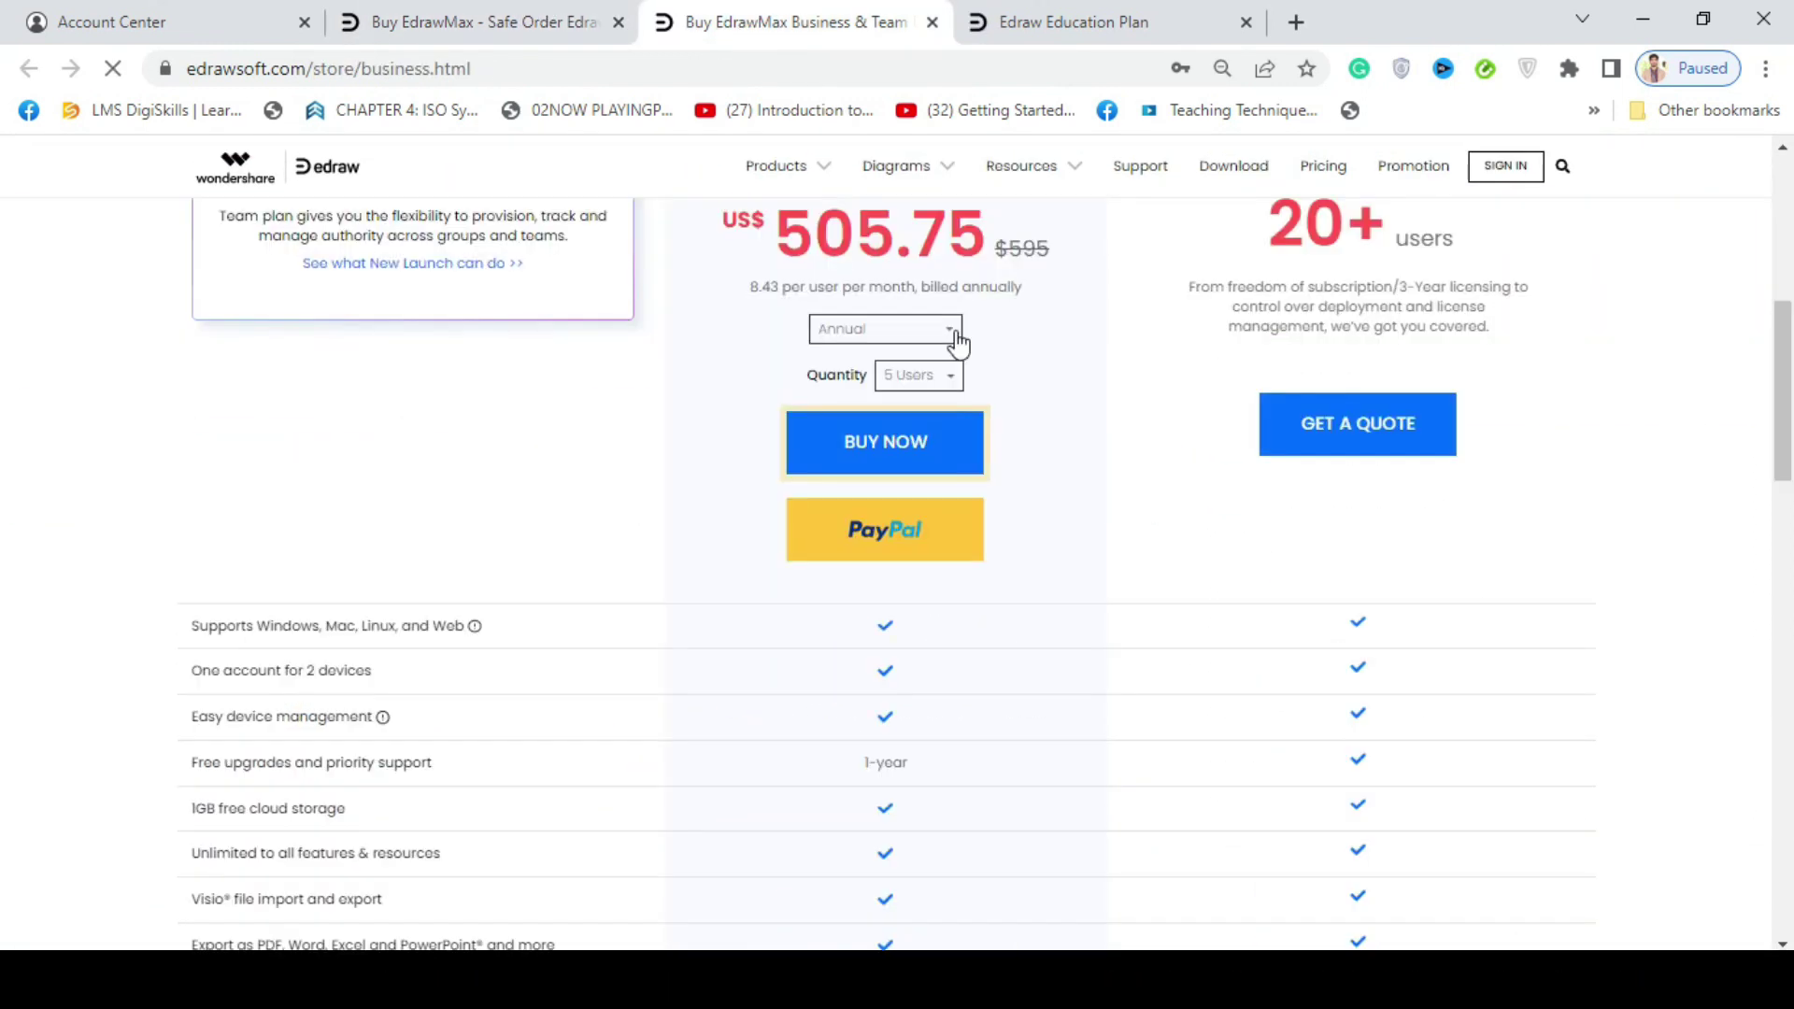
pyautogui.click(951, 332)
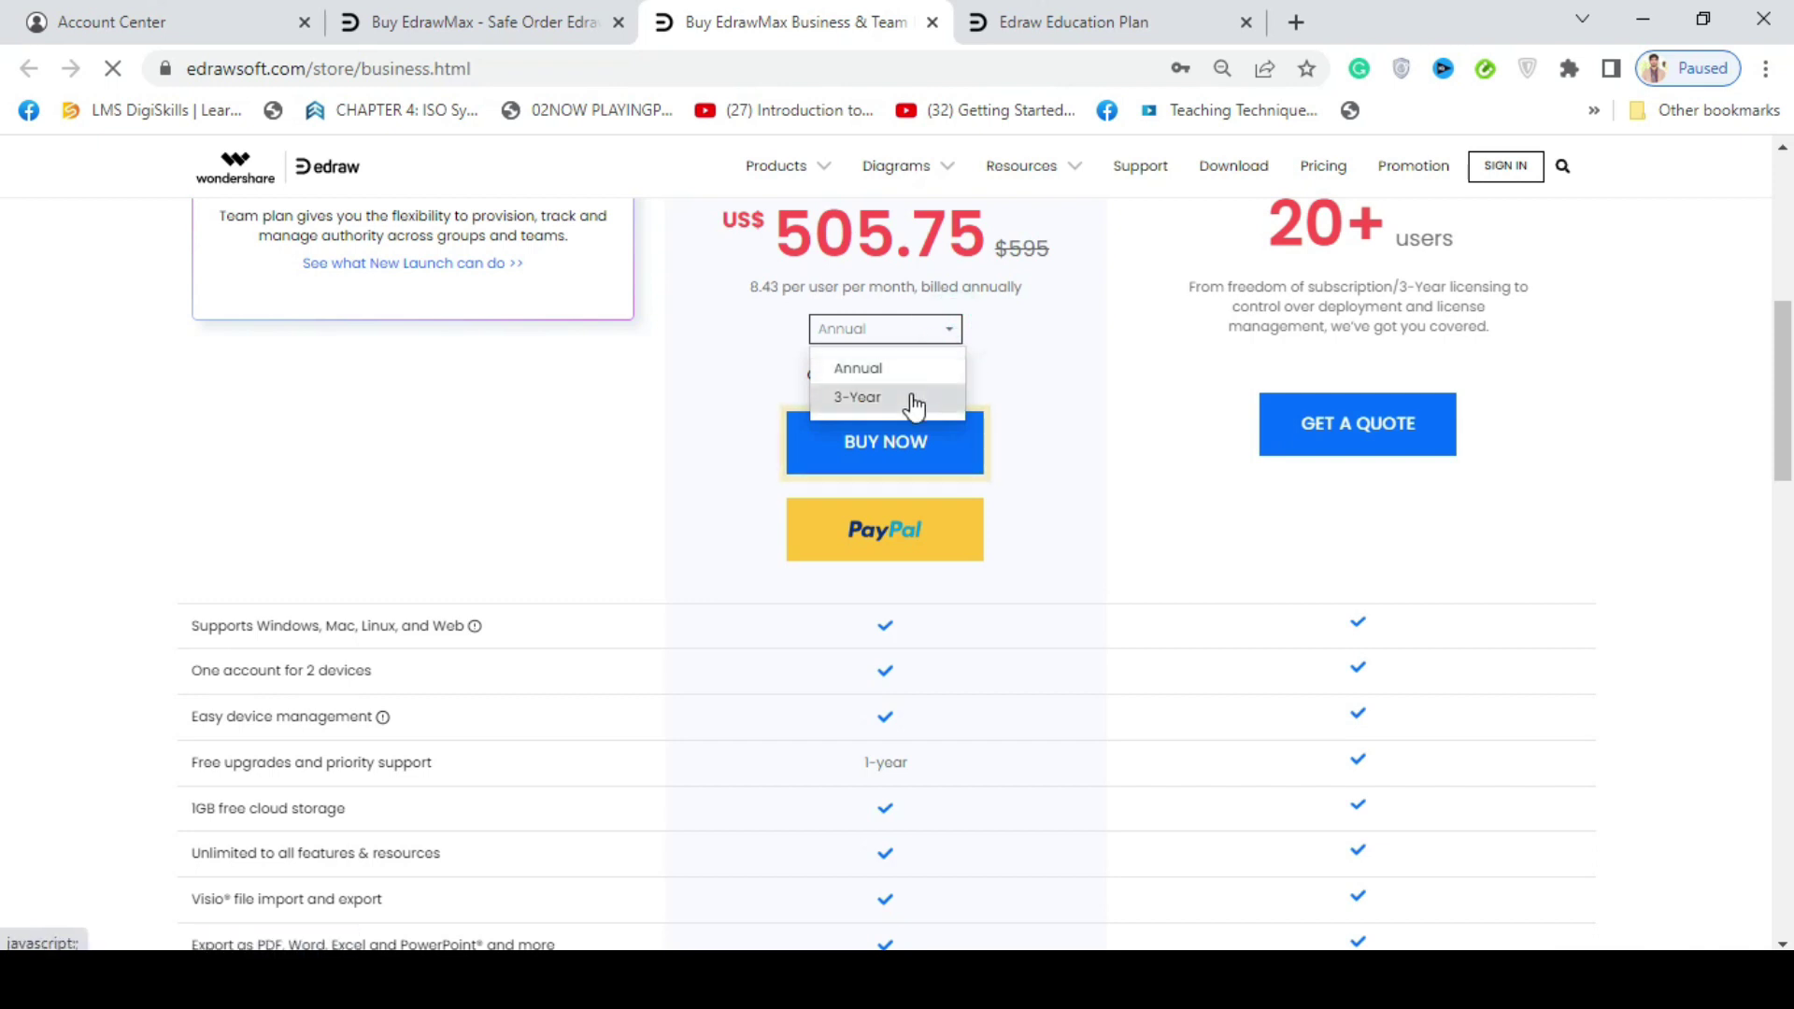
pyautogui.click(1090, 379)
pyautogui.click(958, 378)
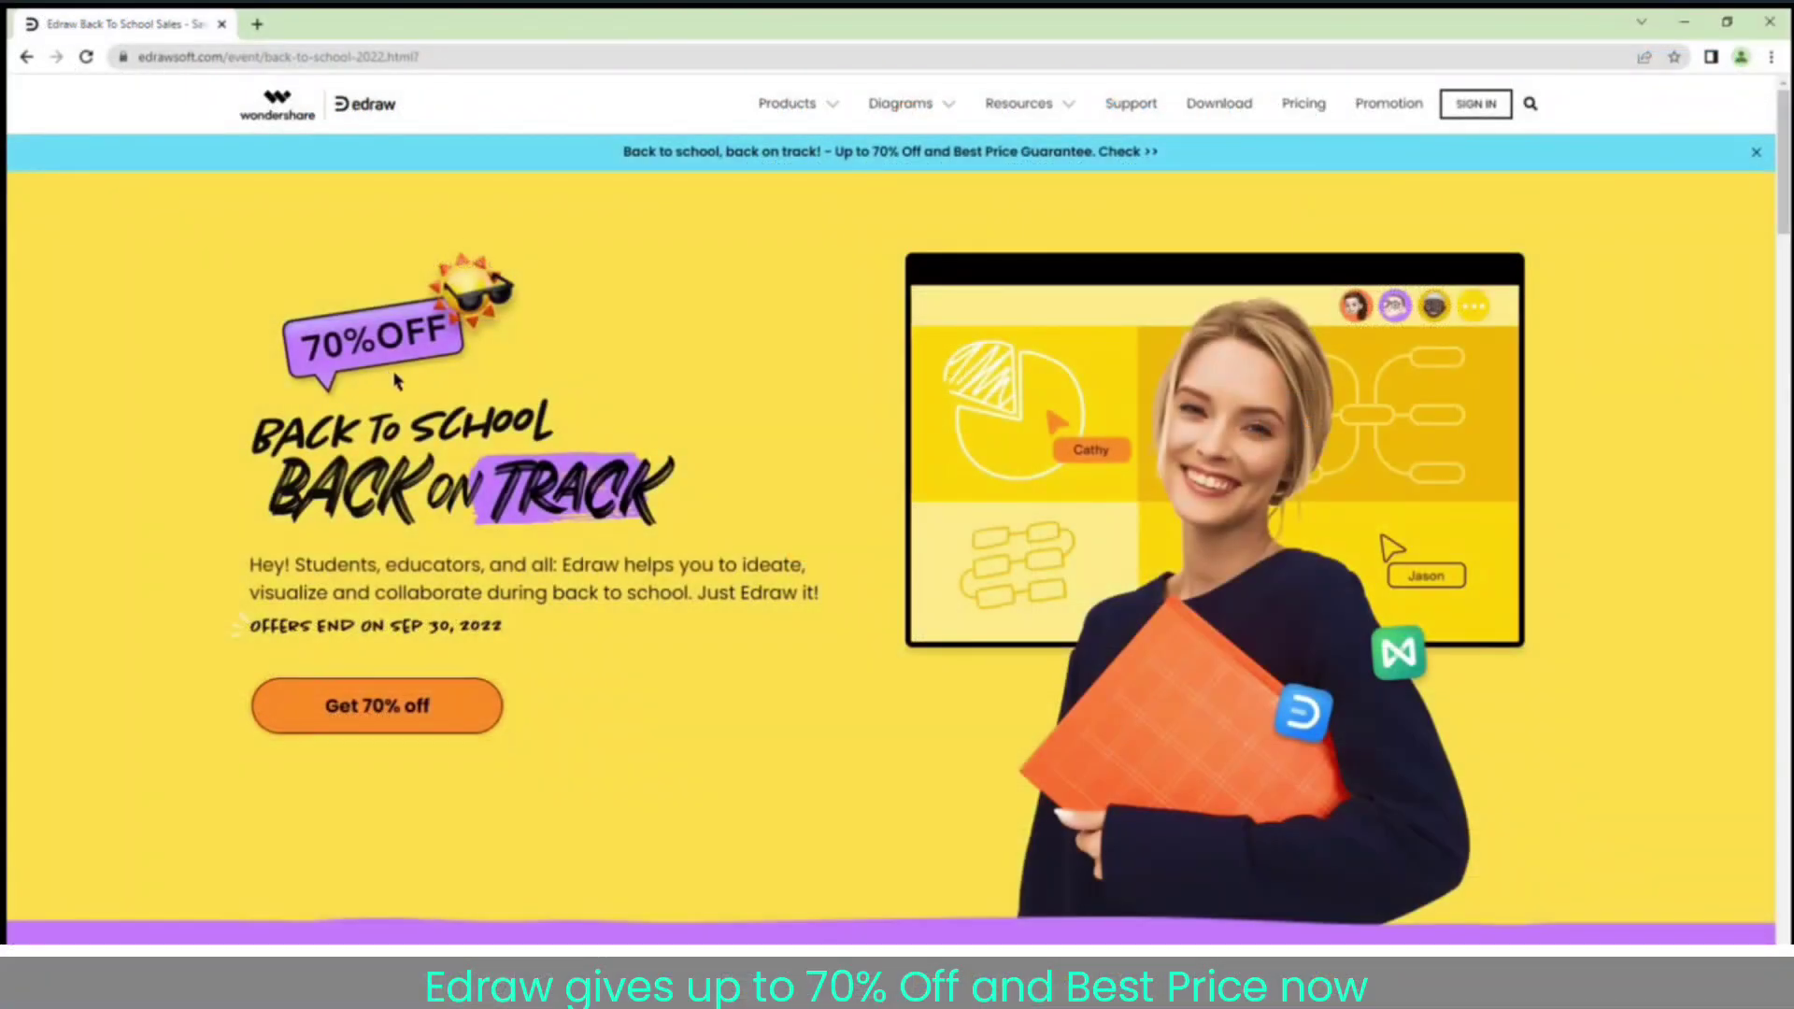
# - Follow the description's EdrawMax free-download link, then the Wondershare Edraw channel subscribe link
pyautogui.scroll(-15, 718, 594)
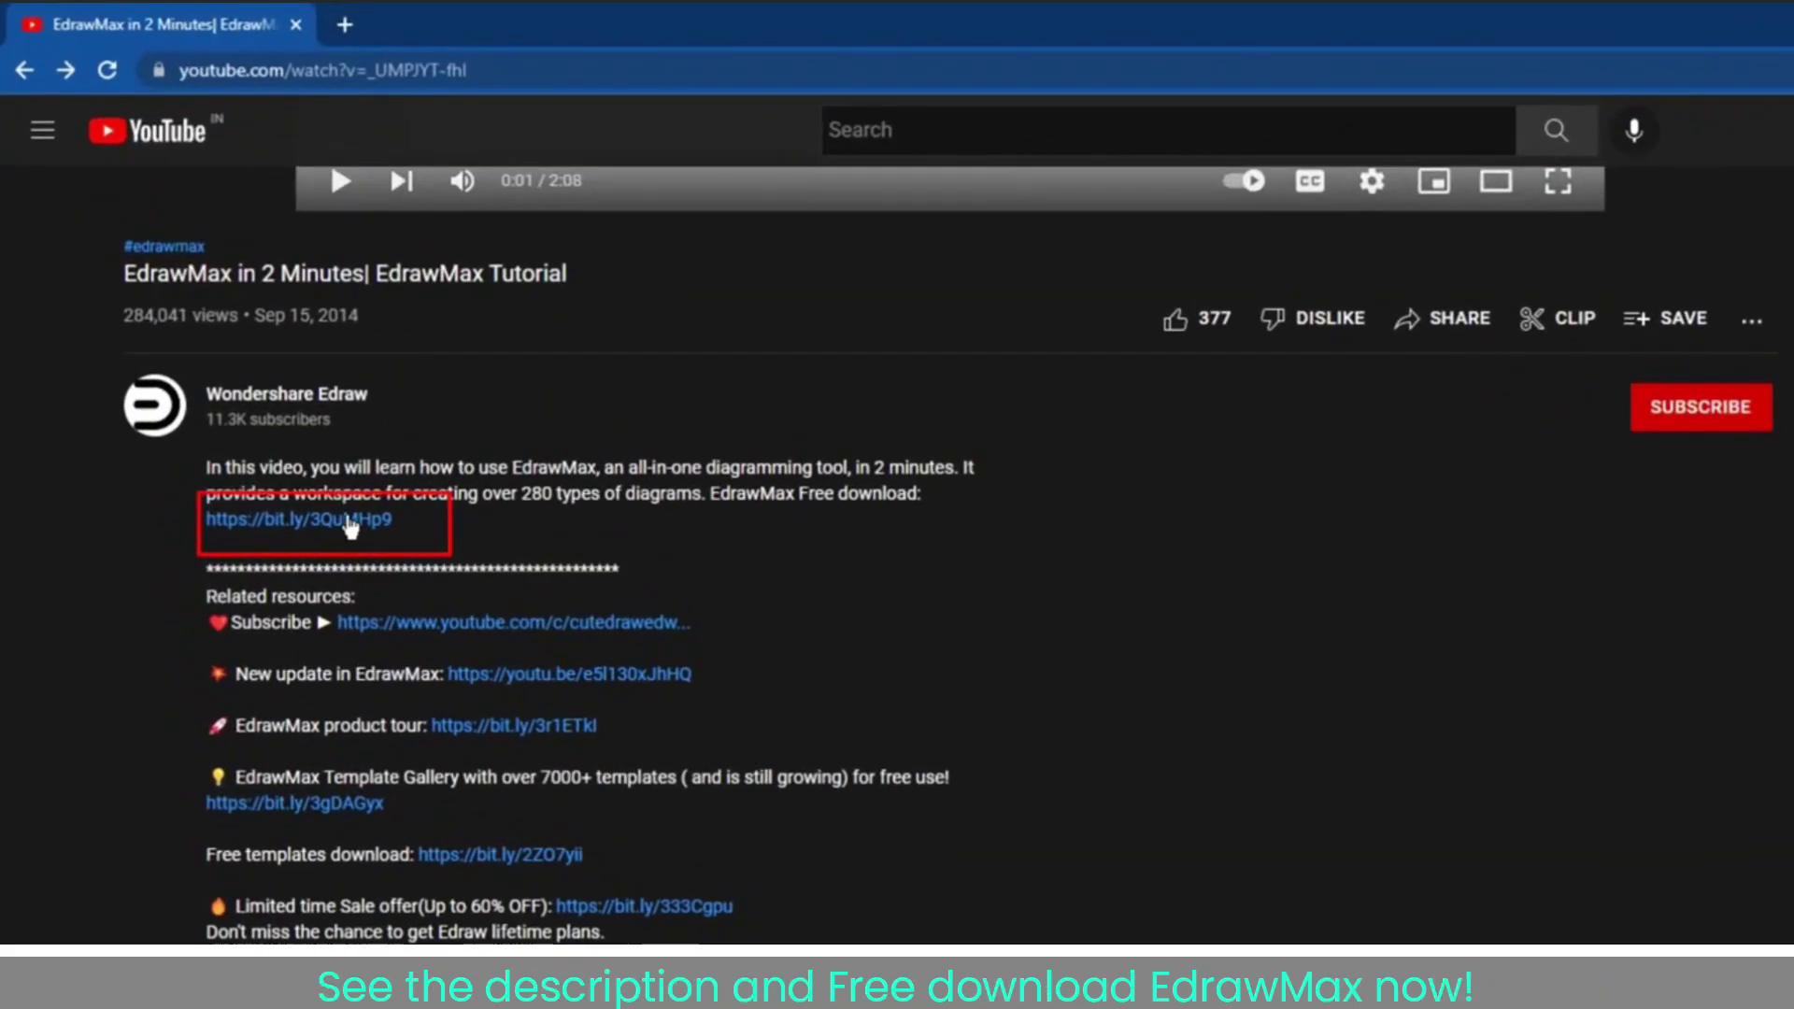
pyautogui.click(351, 521)
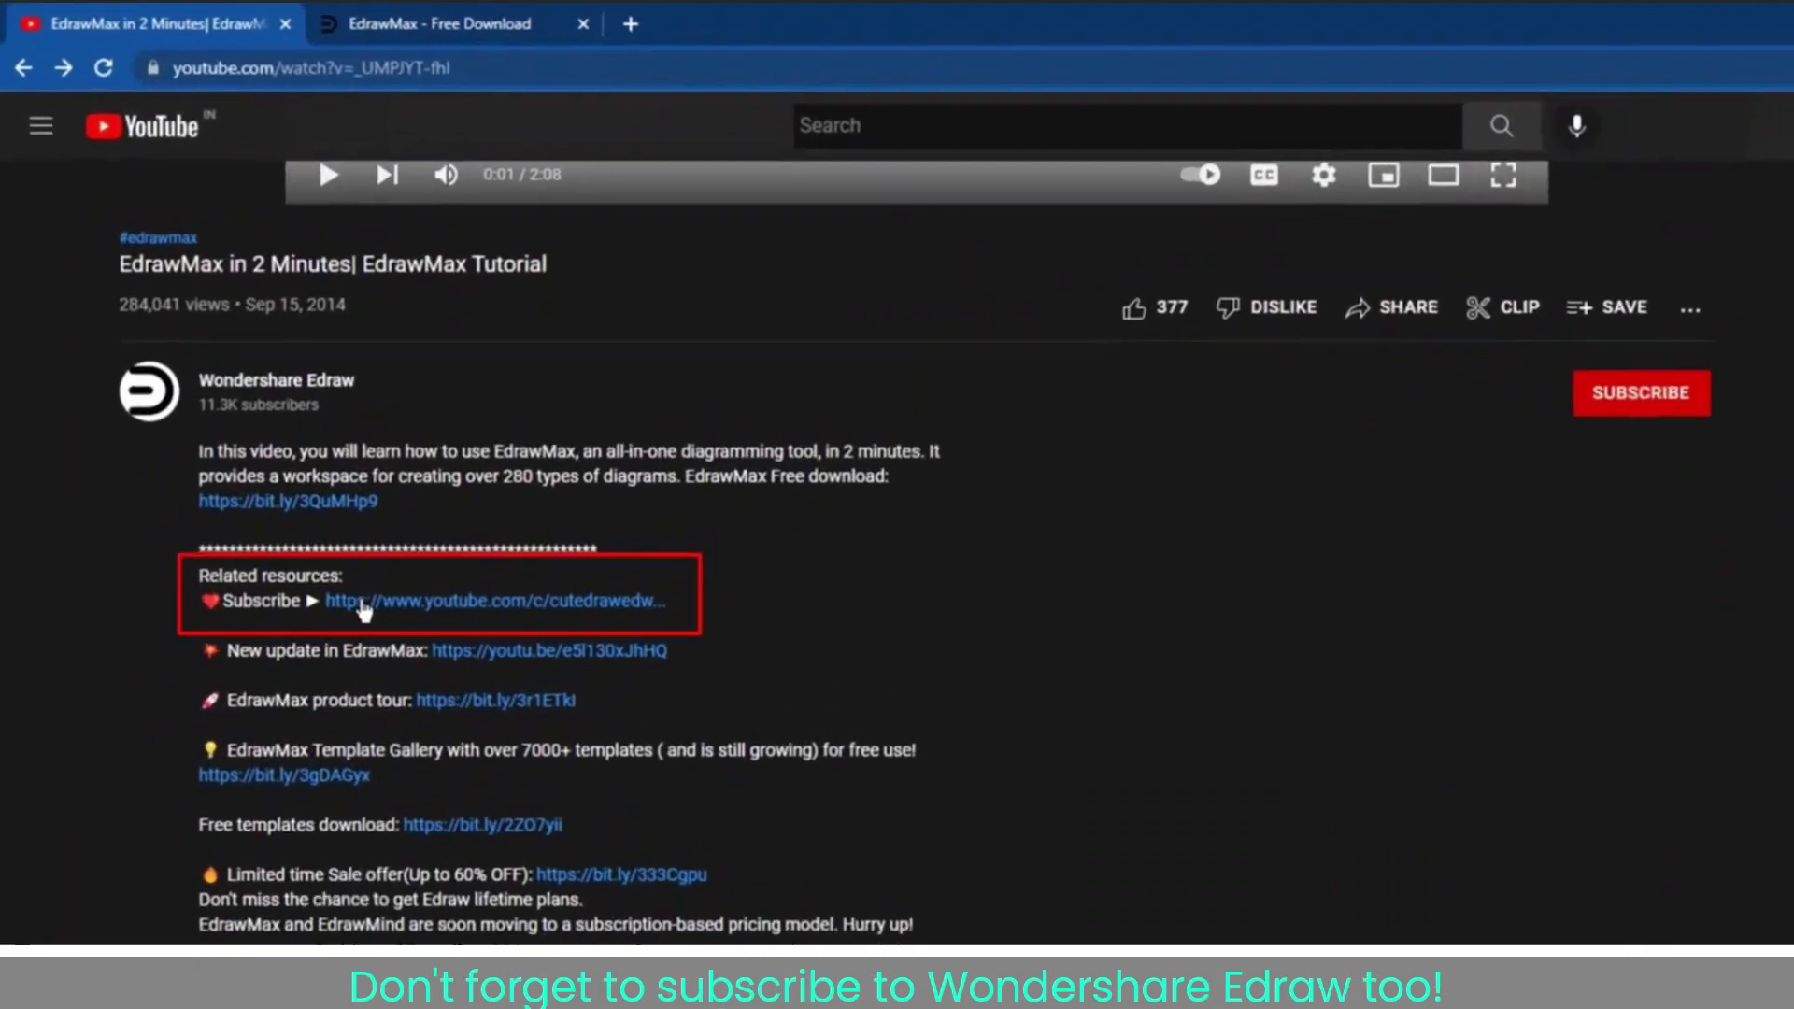
pyautogui.click(420, 570)
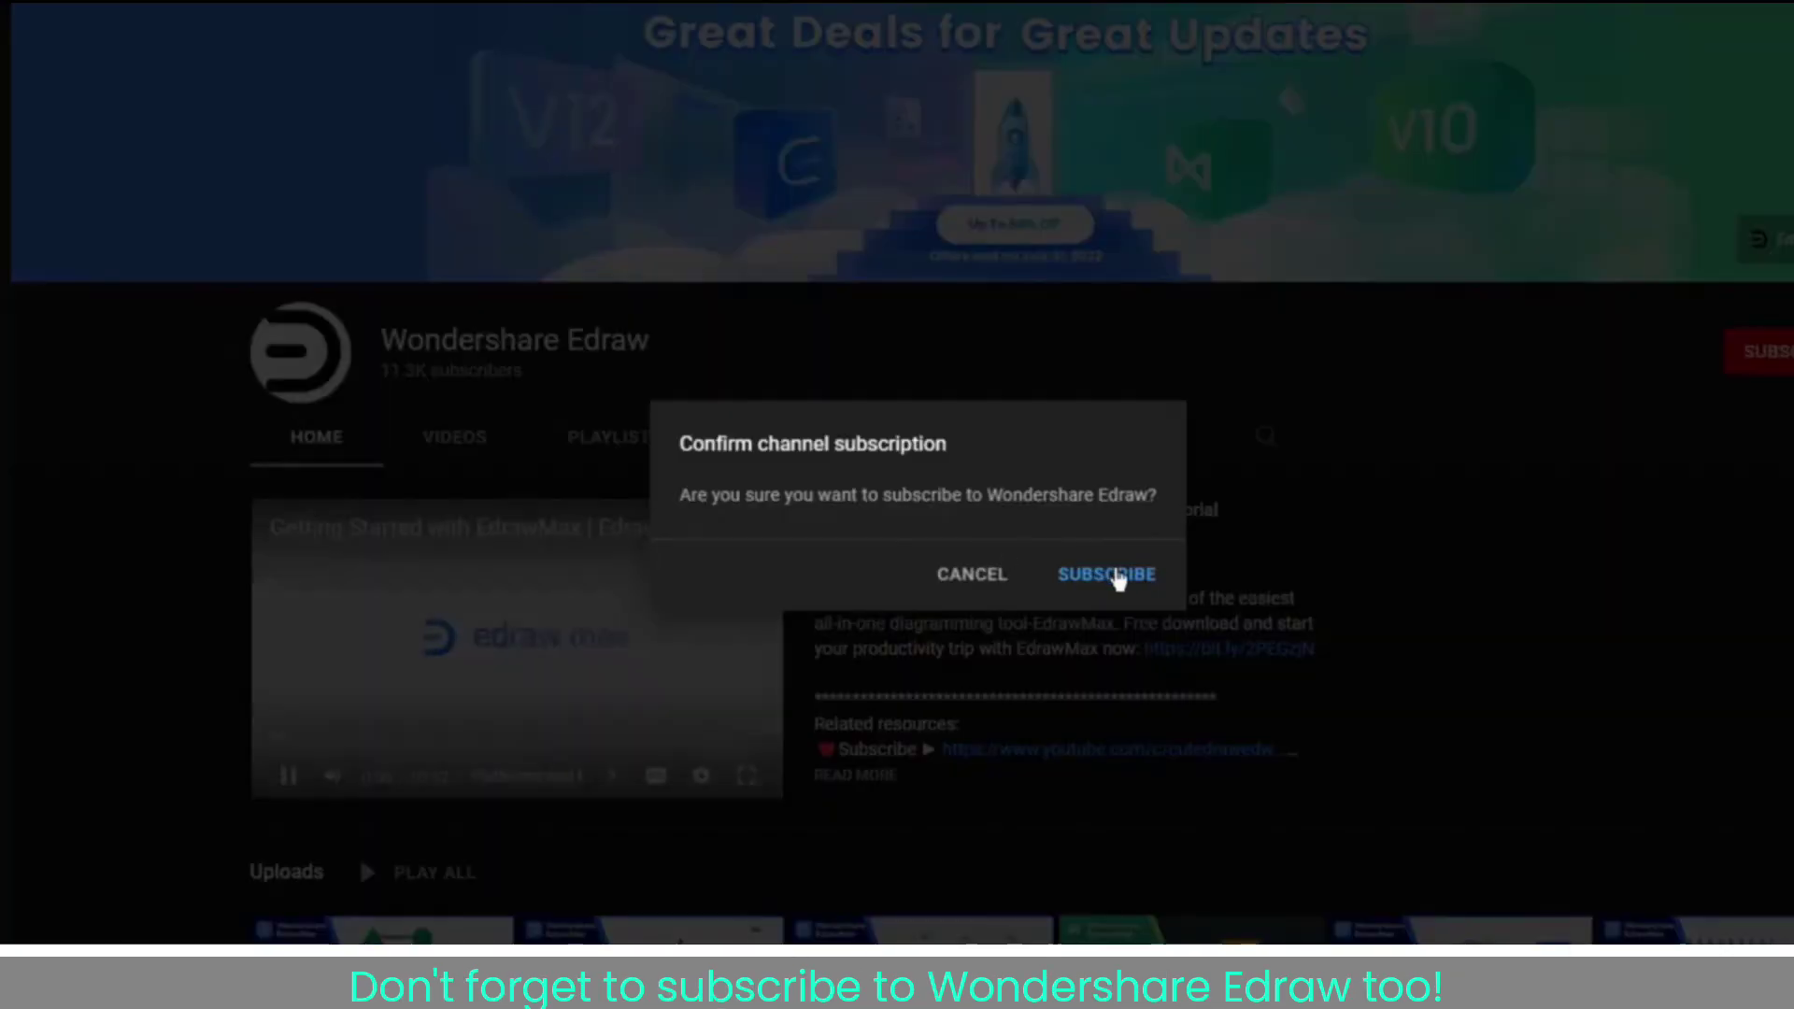